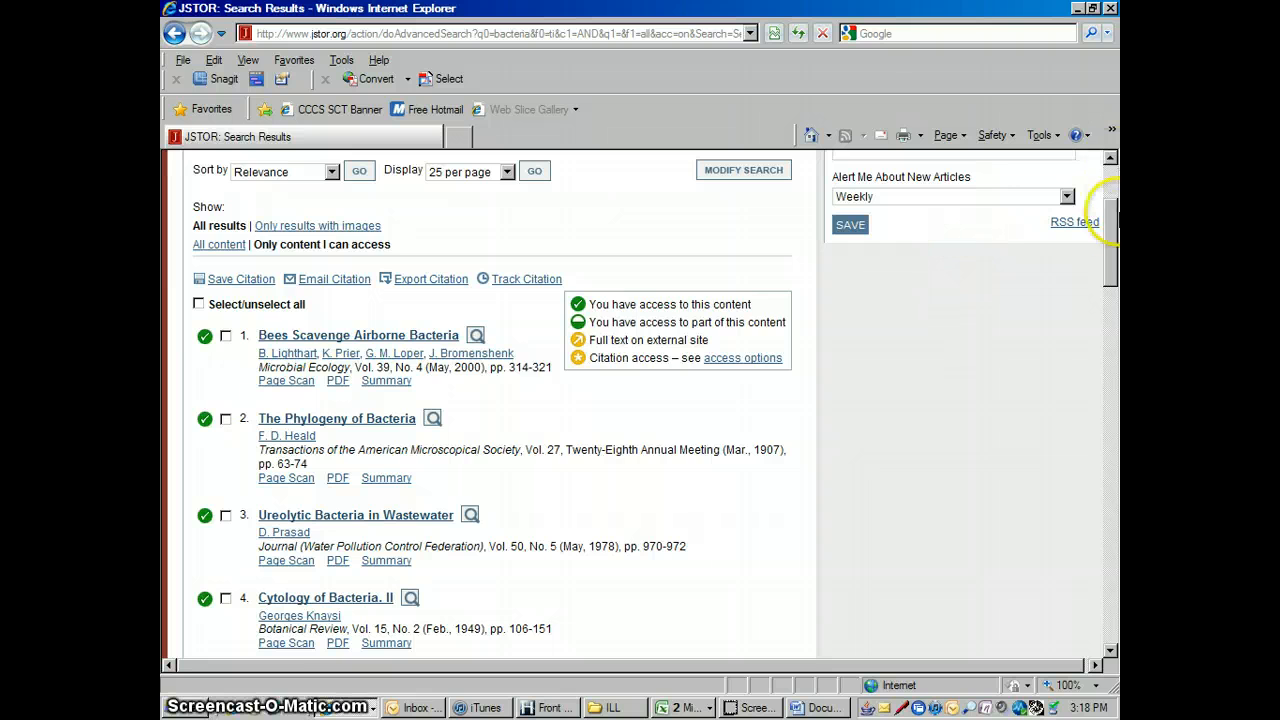
Step: Open the article "Bees Scavenge Airborne Bacteria" from the search results and display its citation
mouse_move(1110, 228)
mouse_down()
mouse_move(1111, 186)
mouse_move(1110, 226)
mouse_up()
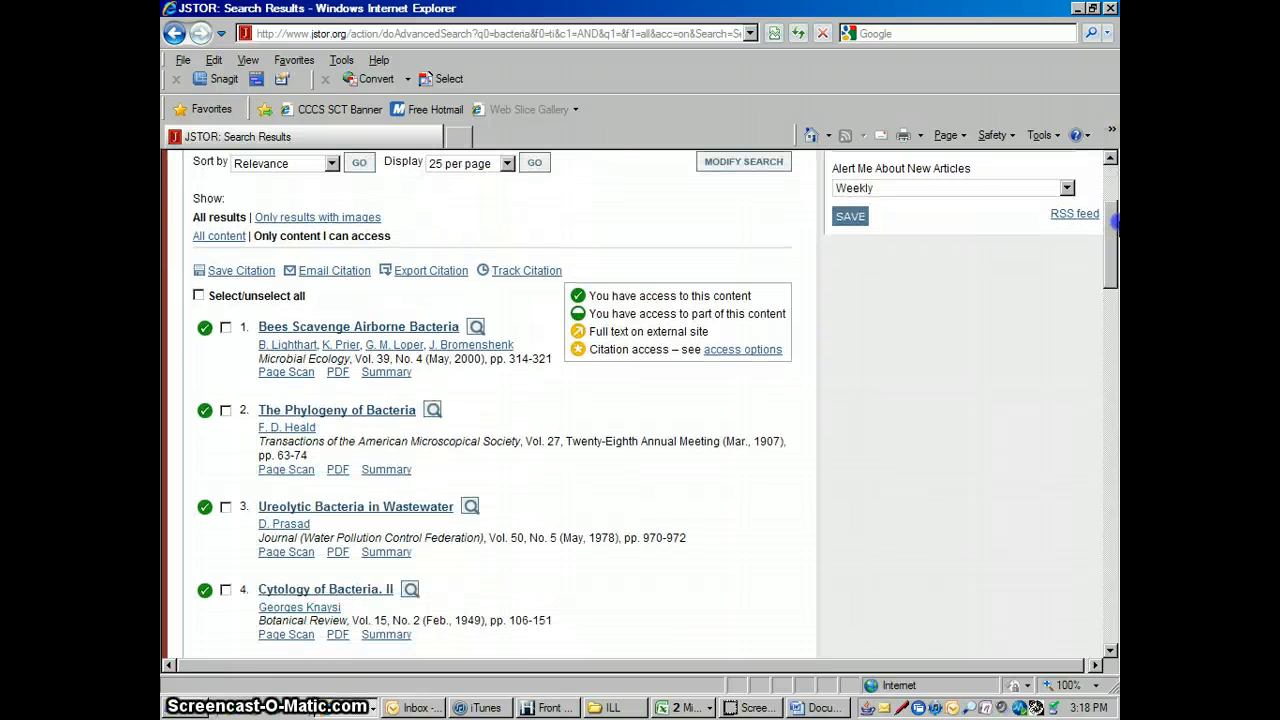
click(365, 330)
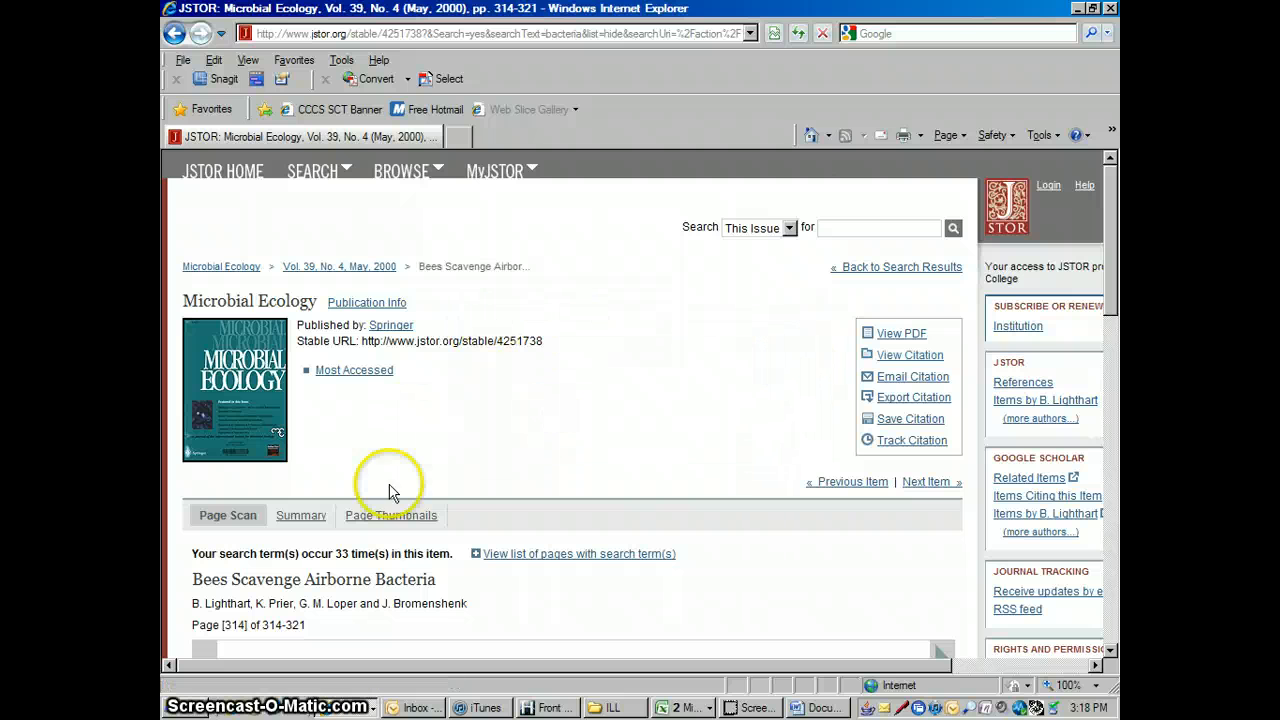
click(909, 356)
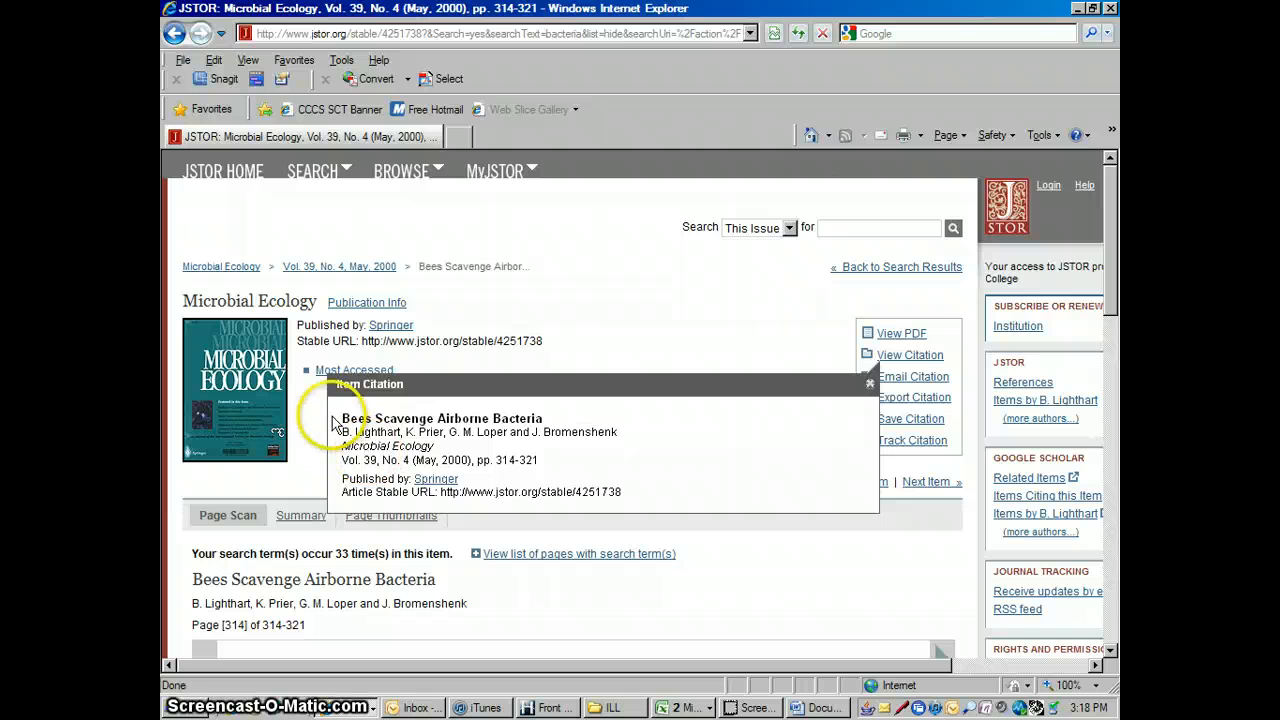
Step: Copy the article title, authors, journal name and volume line from the item citation, then close the citation box
drag(340, 420, 585, 468)
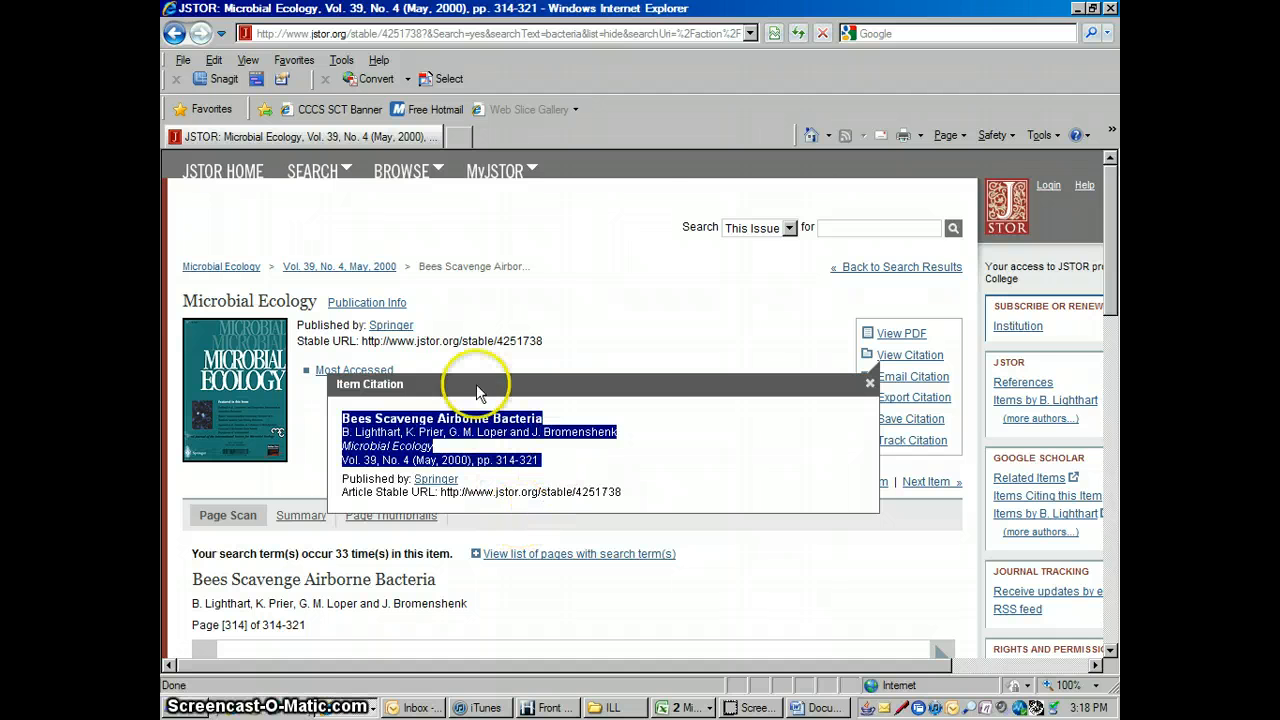
right_click(447, 424)
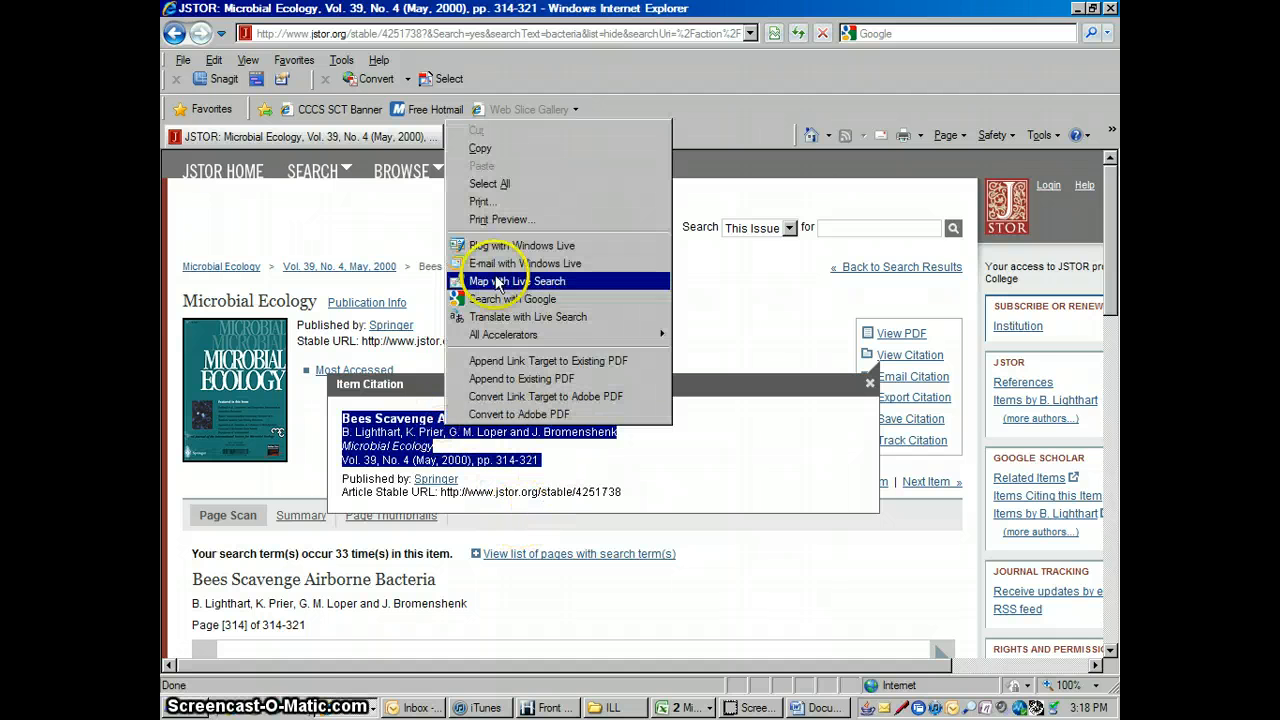
click(478, 149)
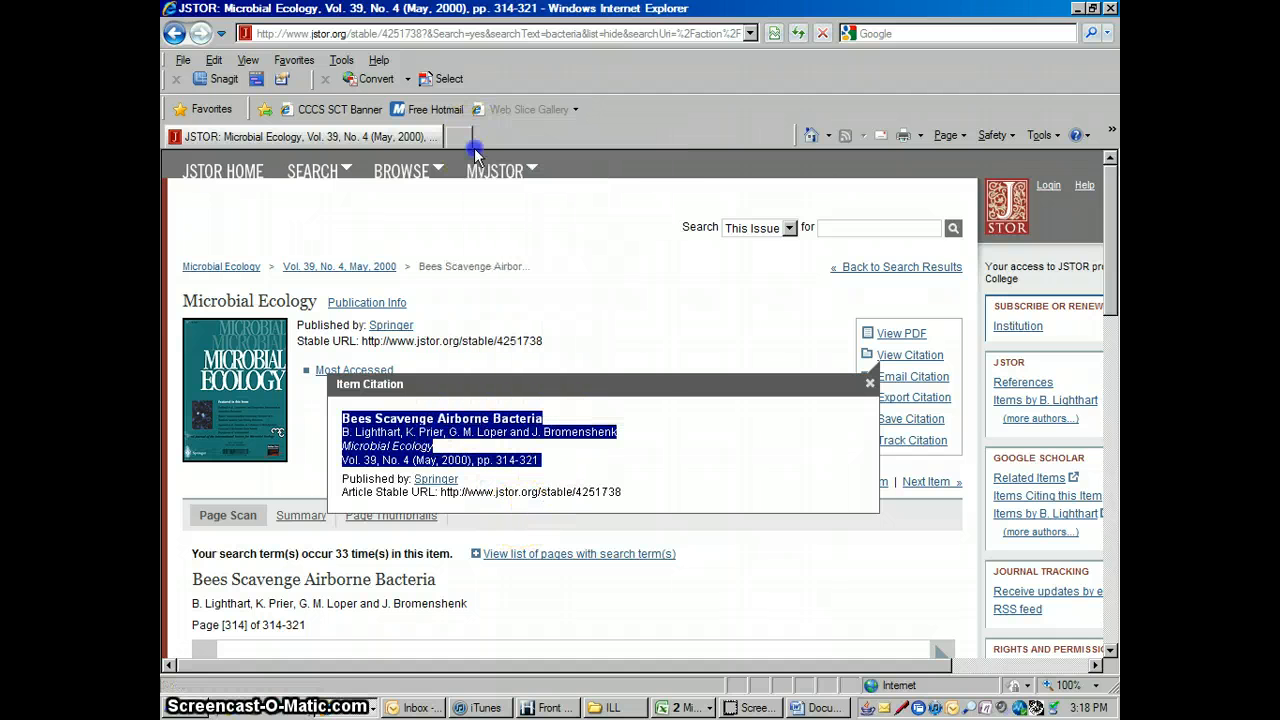
click(870, 386)
Step: Switch to the Word document and paste the copied citation below the Works Cited heading
click(822, 705)
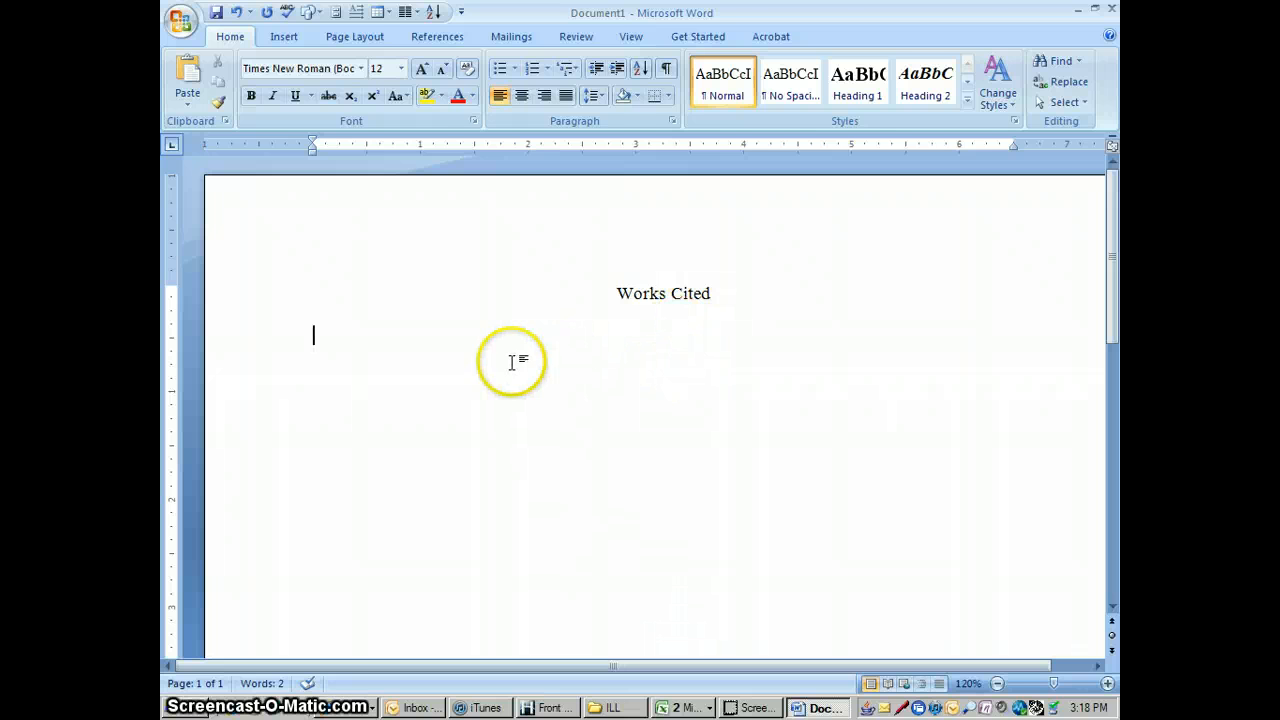
right_click(317, 334)
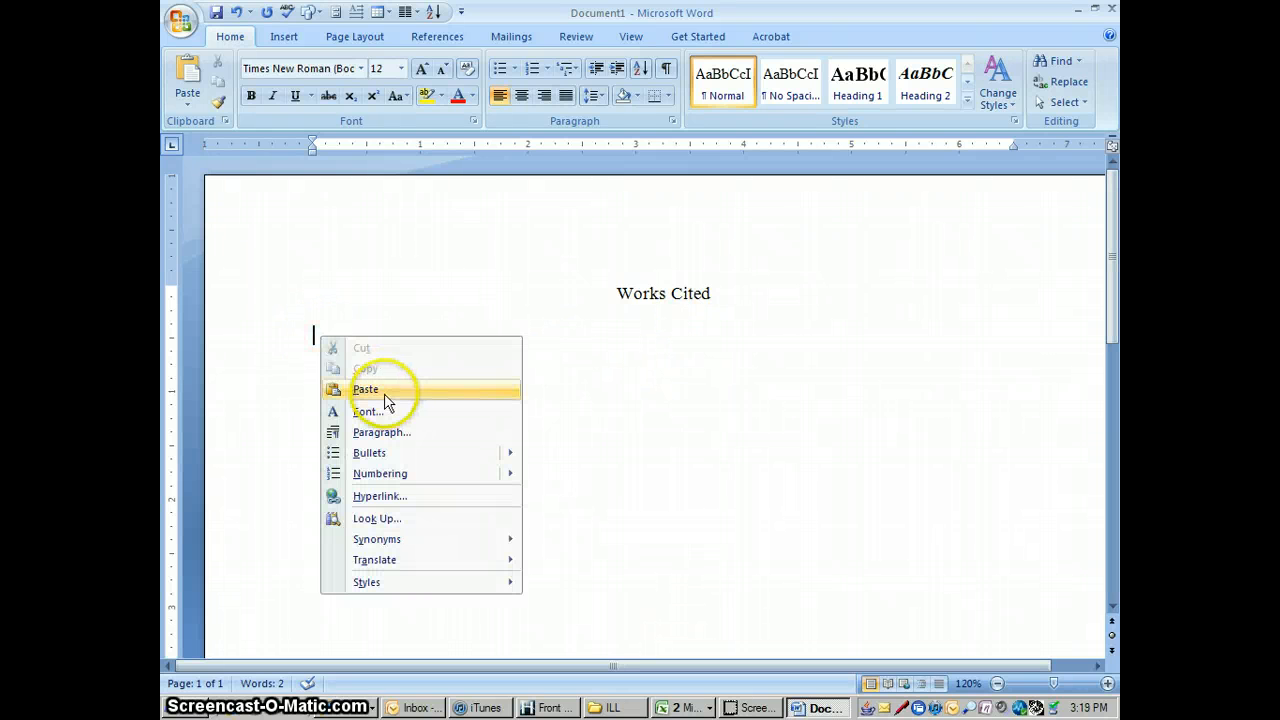
click(385, 395)
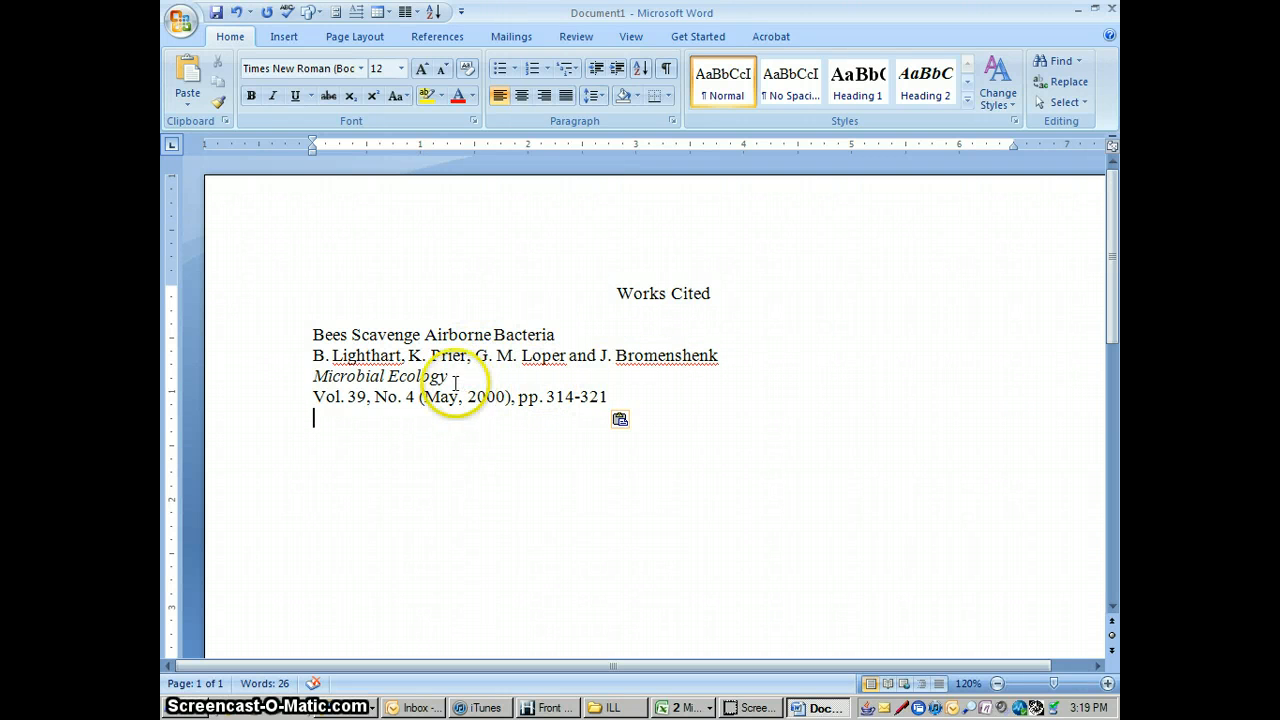
Step: Move the authors line above the article title "Bees Scavenge Airborne Bacteria"
drag(314, 356, 716, 354)
right_click(664, 361)
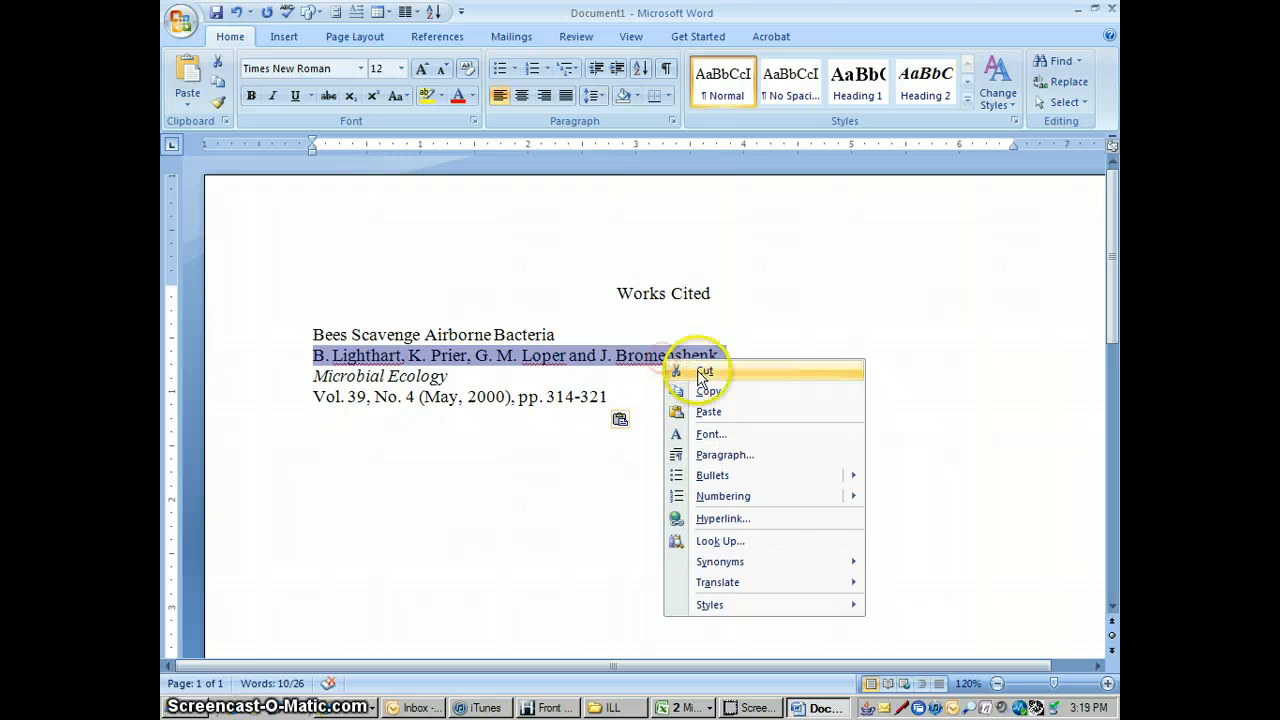
click(703, 374)
click(314, 336)
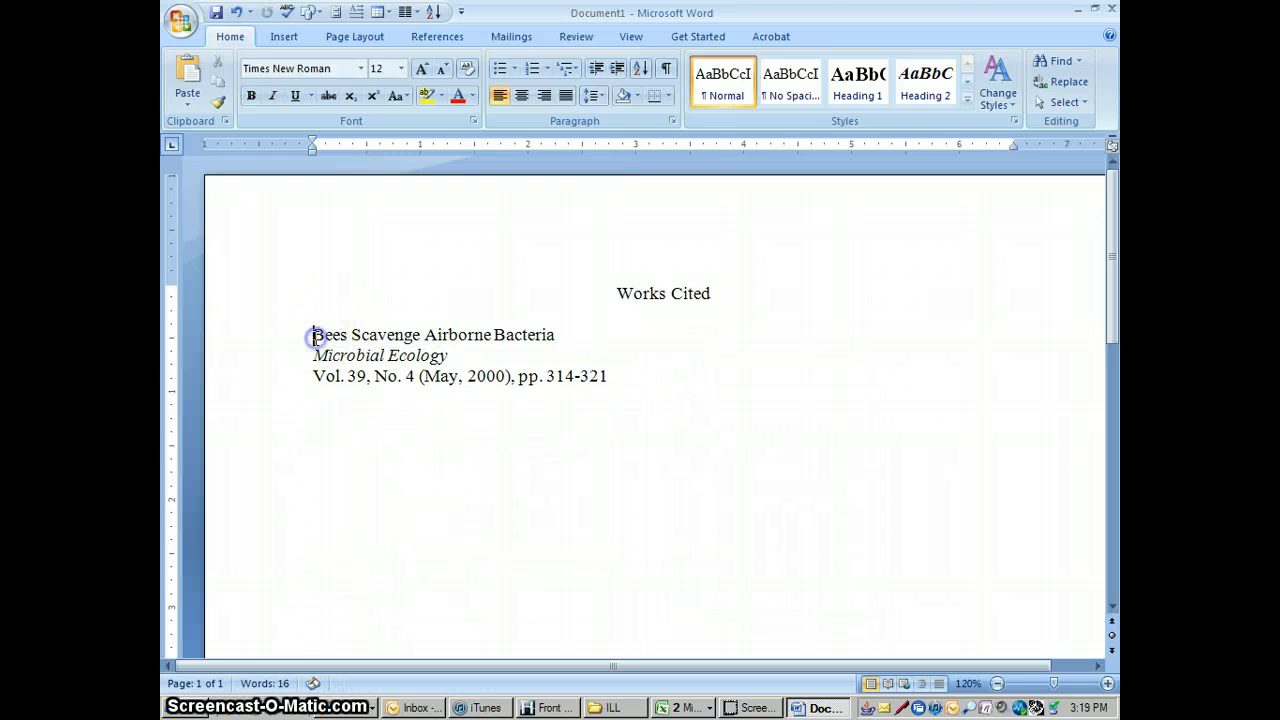
click(420, 321)
click(314, 337)
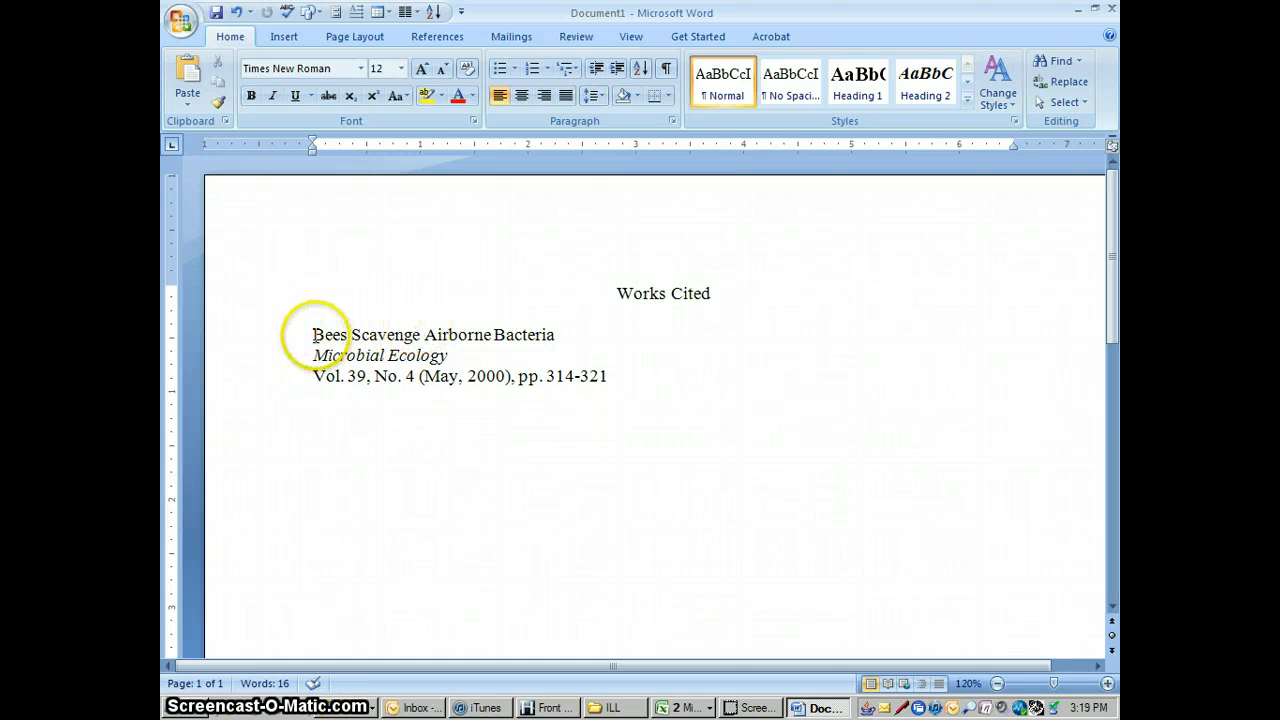
right_click(314, 336)
click(378, 392)
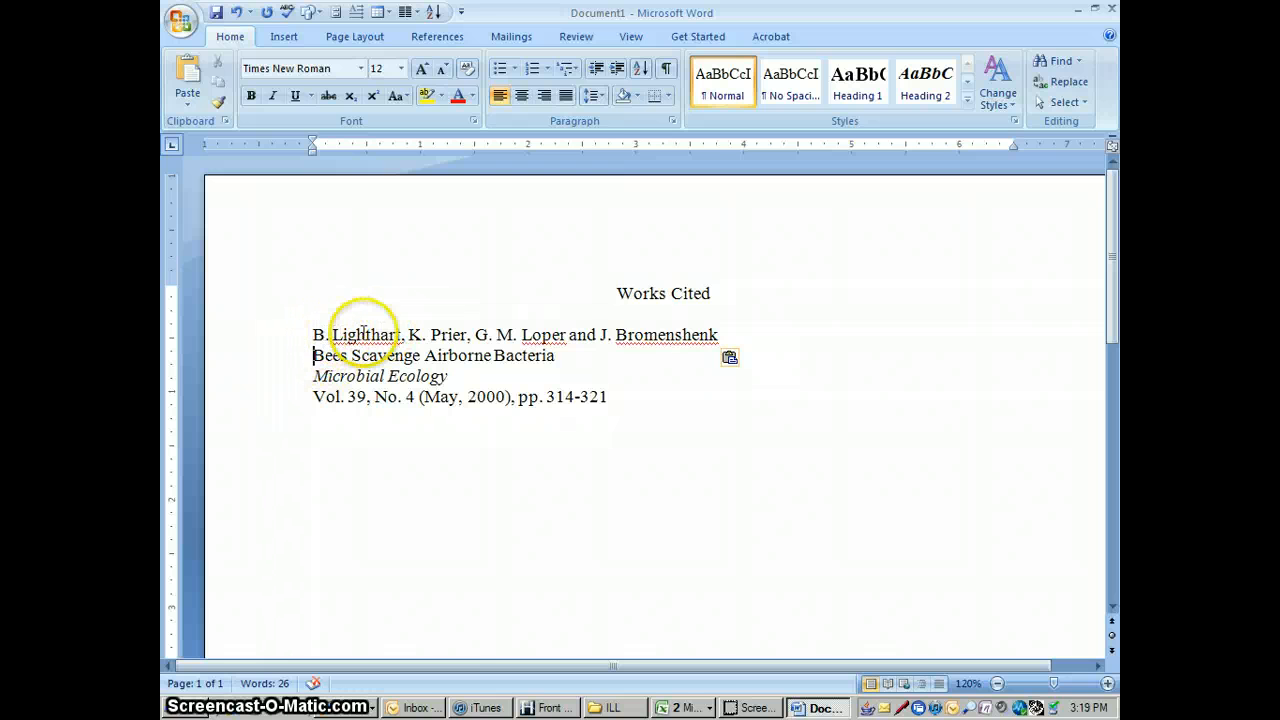
Step: Invert the first author's name so the surname comes first, followed by the initial "B." and a comma
drag(408, 334, 426, 334)
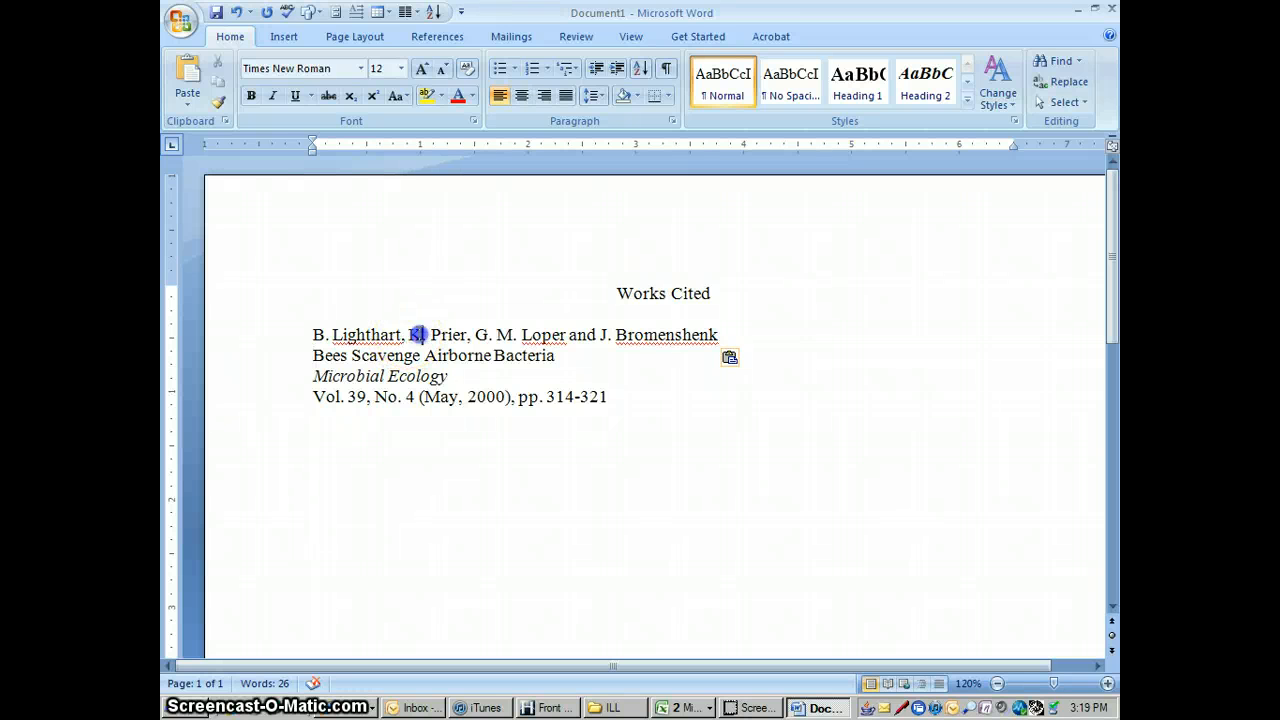
click(409, 334)
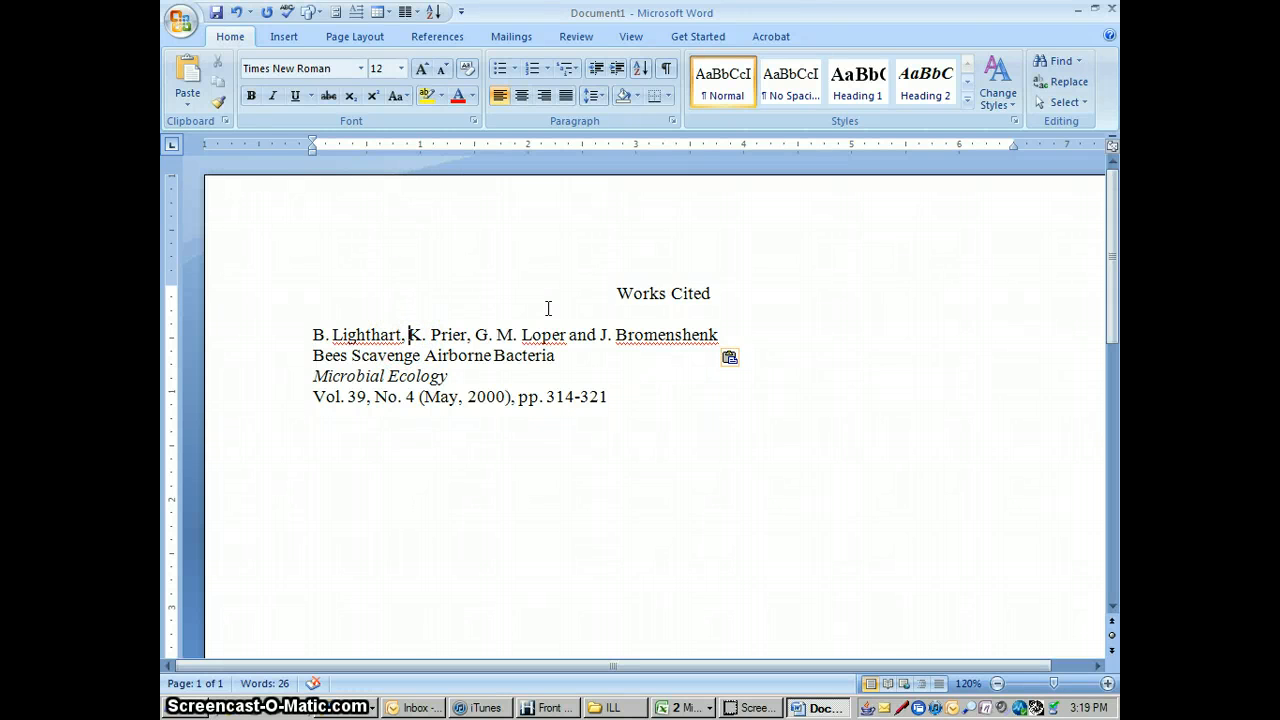
text(B.)
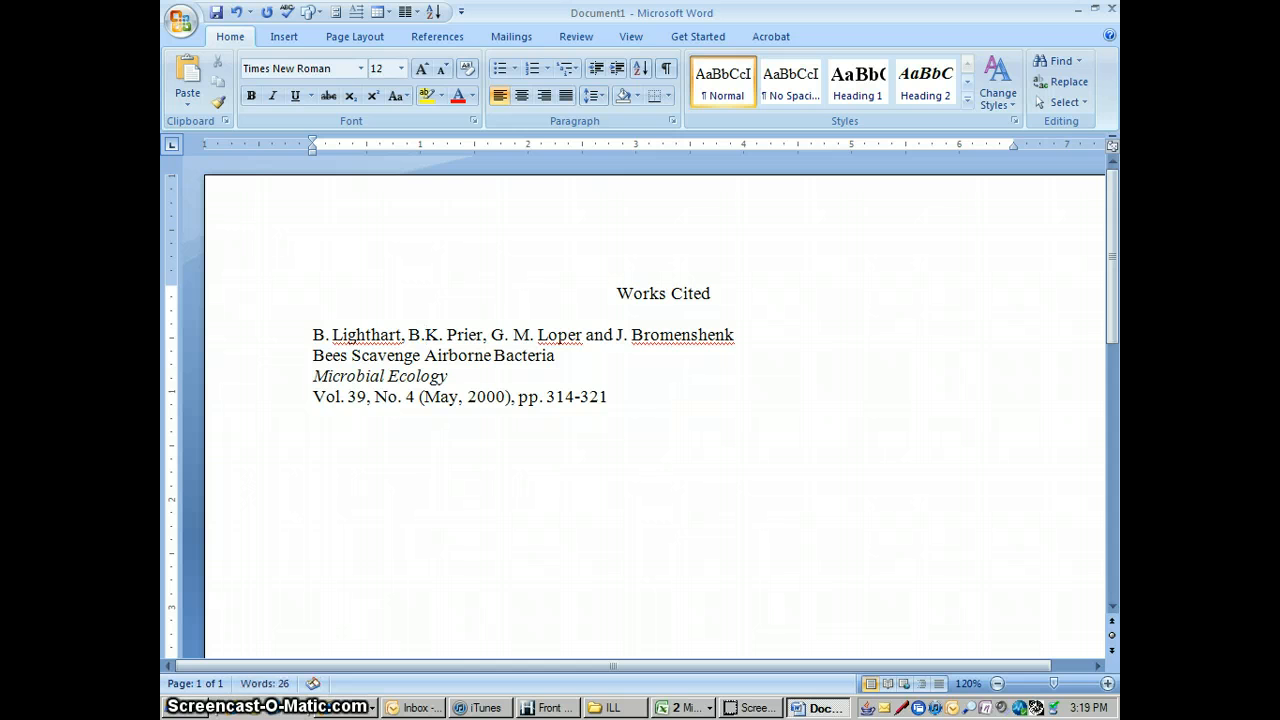
key(Home)
key(Delete)
key(Delete)
key(Delete)
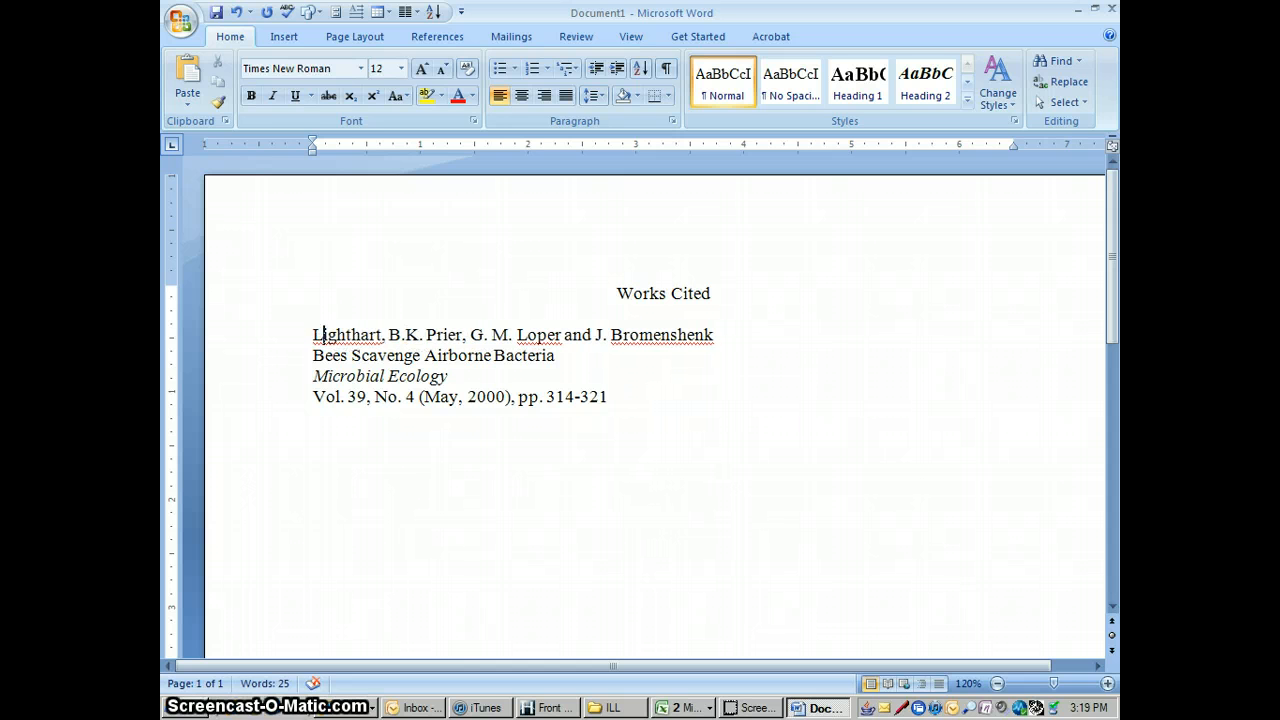
text(, B.,)
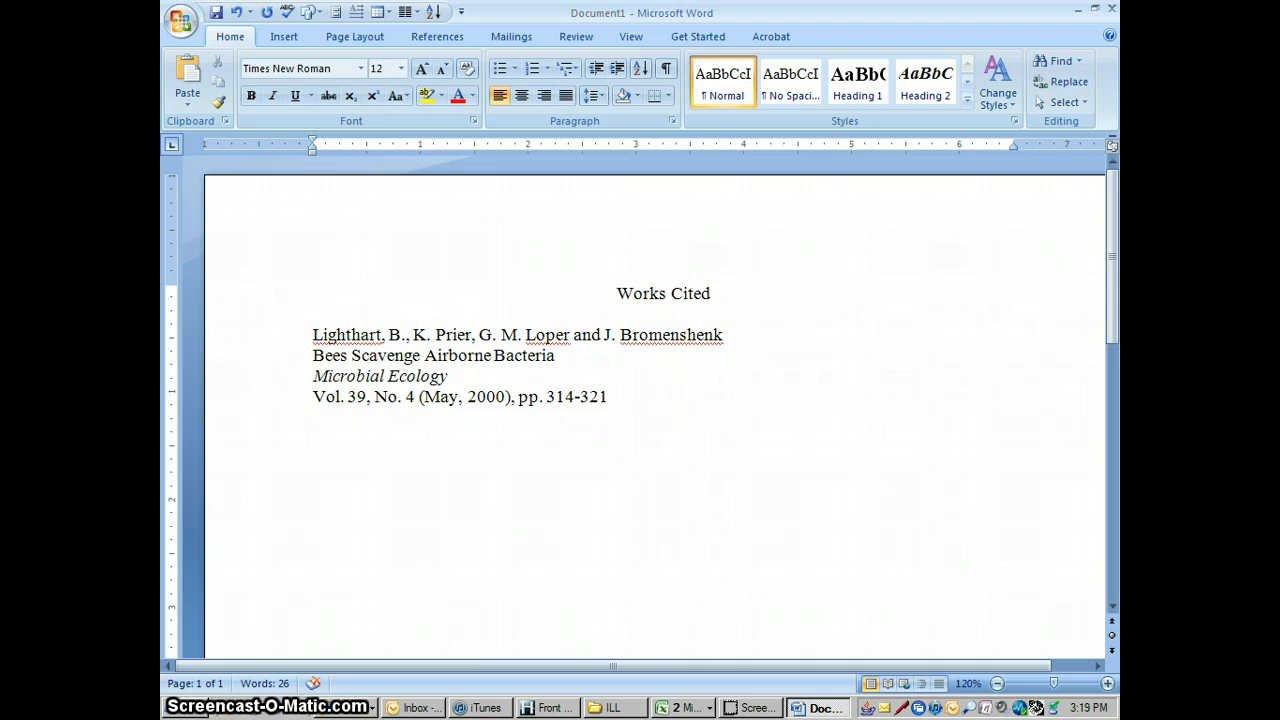
Step: Invert the second author's name so the surname comes first, followed by the initial "K." and a comma
key(Delete)
key(Delete)
key(Delete)
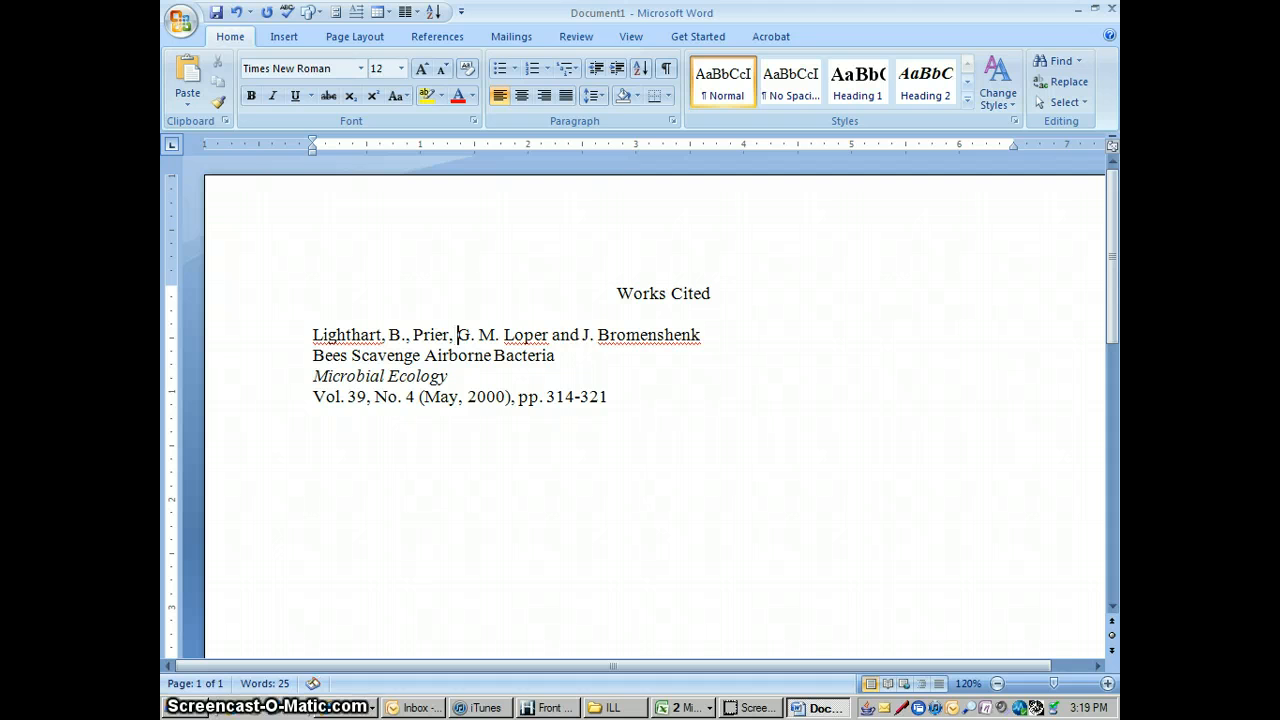
text(K.,)
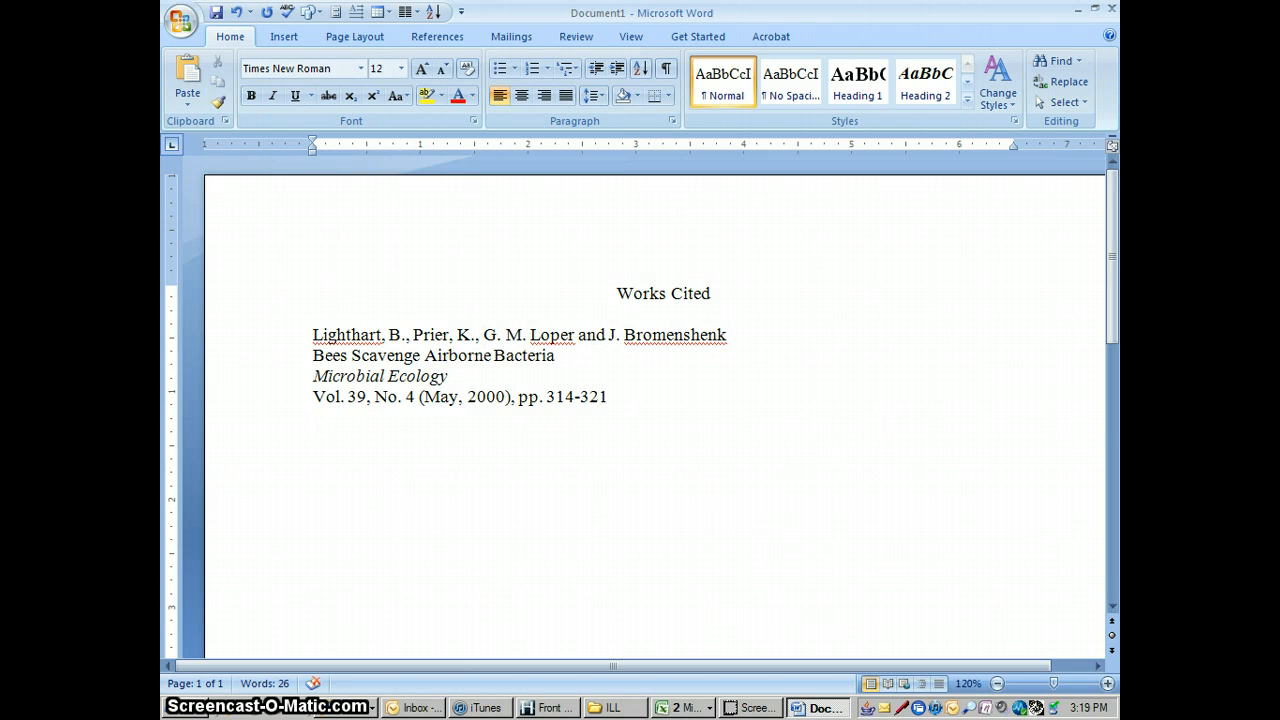
Step: Invert the third author's name so the surname comes first, followed by the initials "G.M." and a comma
key(Delete)
key(Delete)
key(Delete)
key(Delete)
key(Delete)
key(Delete)
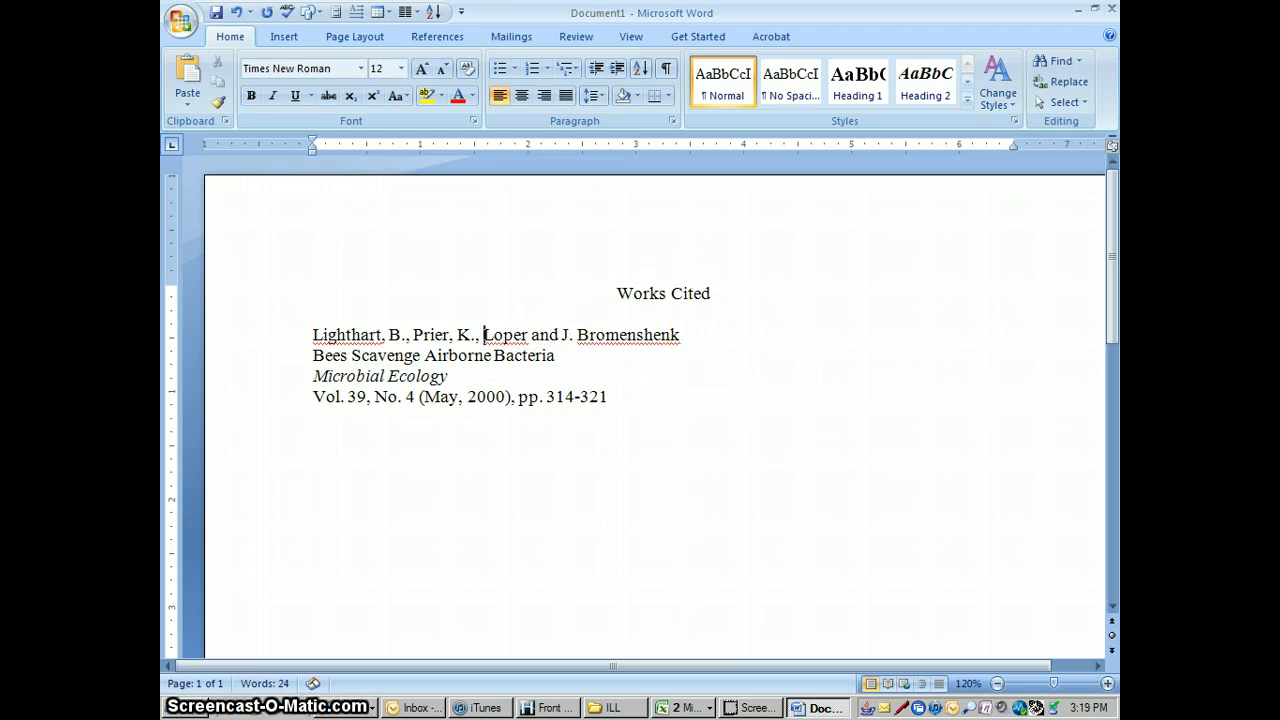
click(524, 334)
text(, G.)
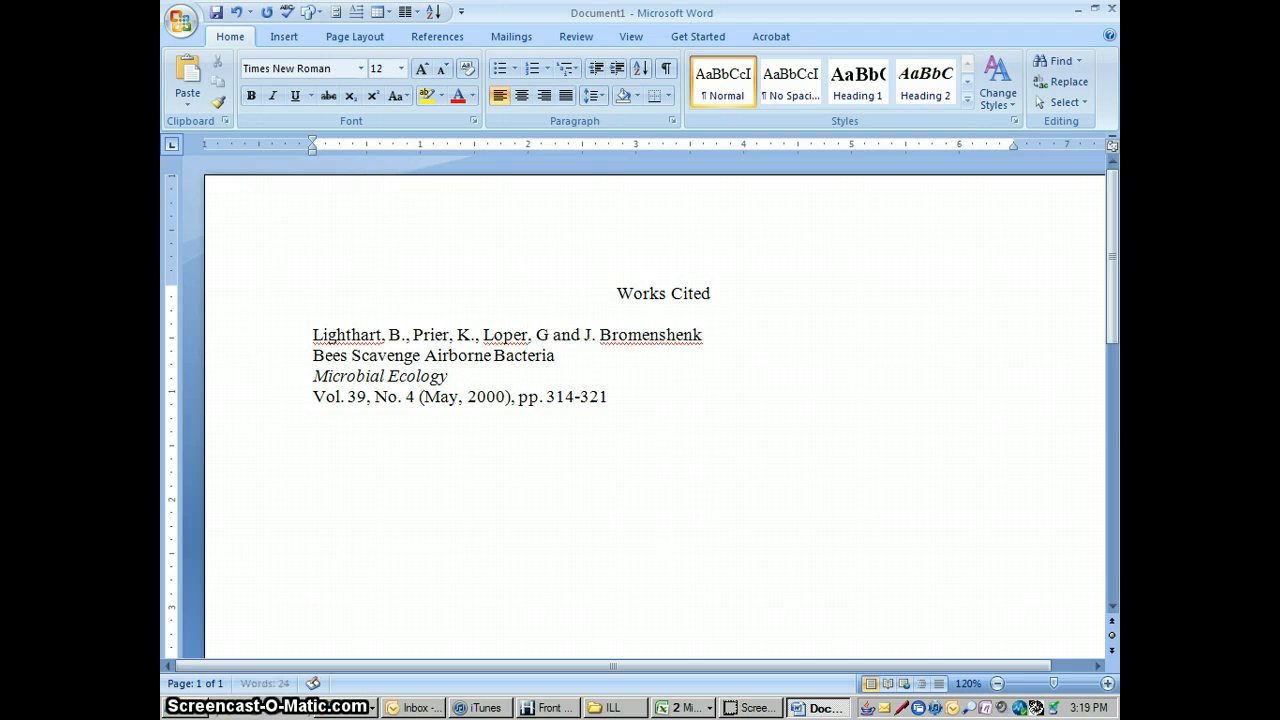
text(M.)
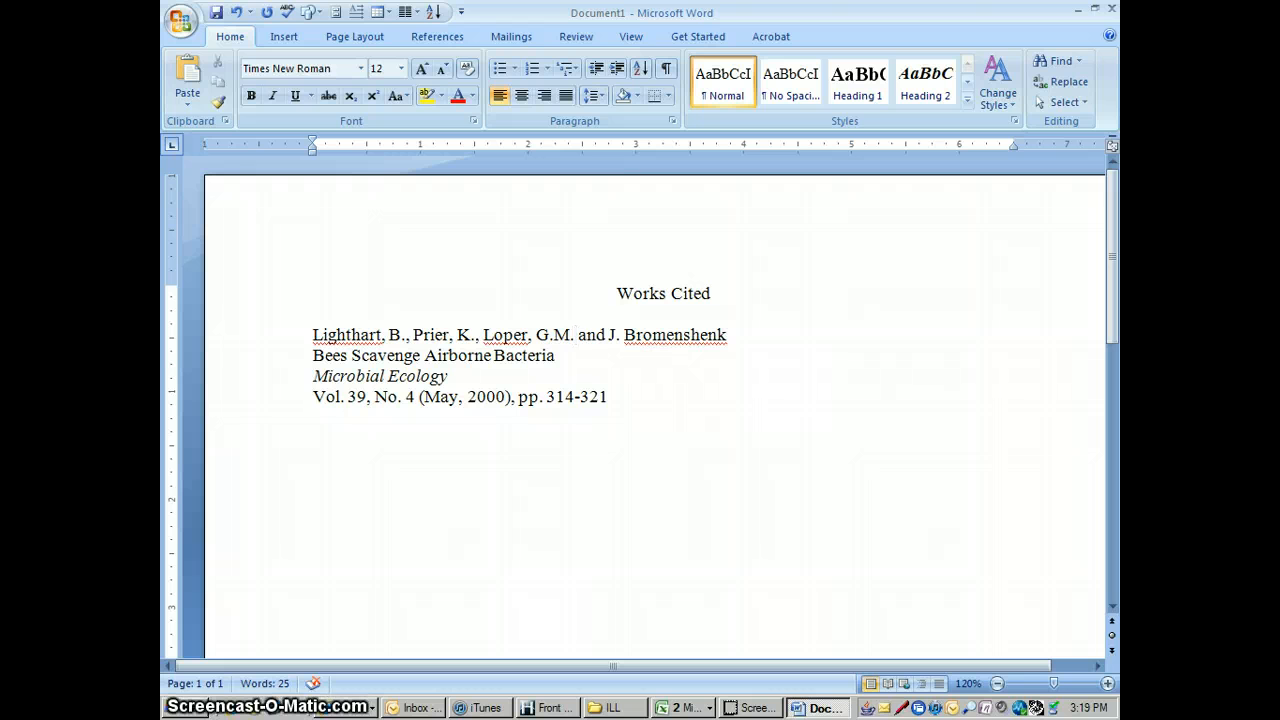
text(,)
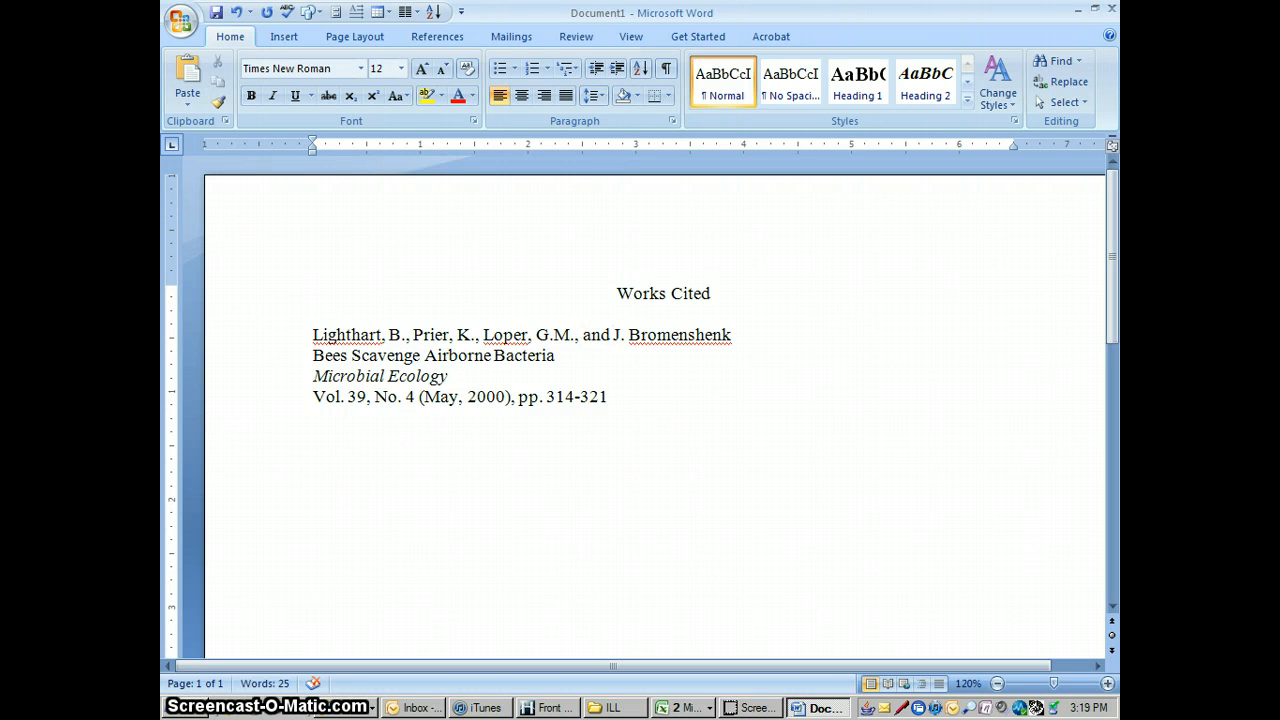
Step: Invert the last author's name so the surname comes first, followed by a comma and the initial "J."
key(Delete)
key(Delete)
key(Delete)
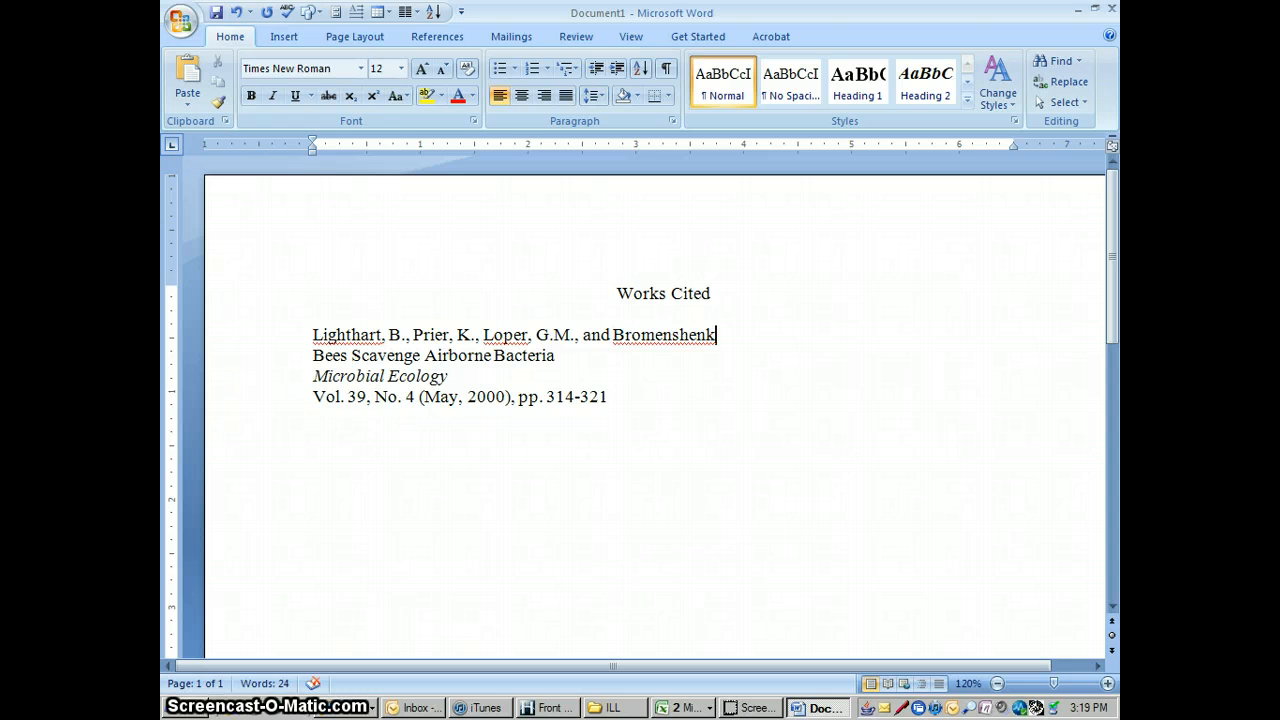
text(J)
text(.)
Step: Join the article title to the authors line and enclose it in quotation marks with a period before the closing mark
key(Delete)
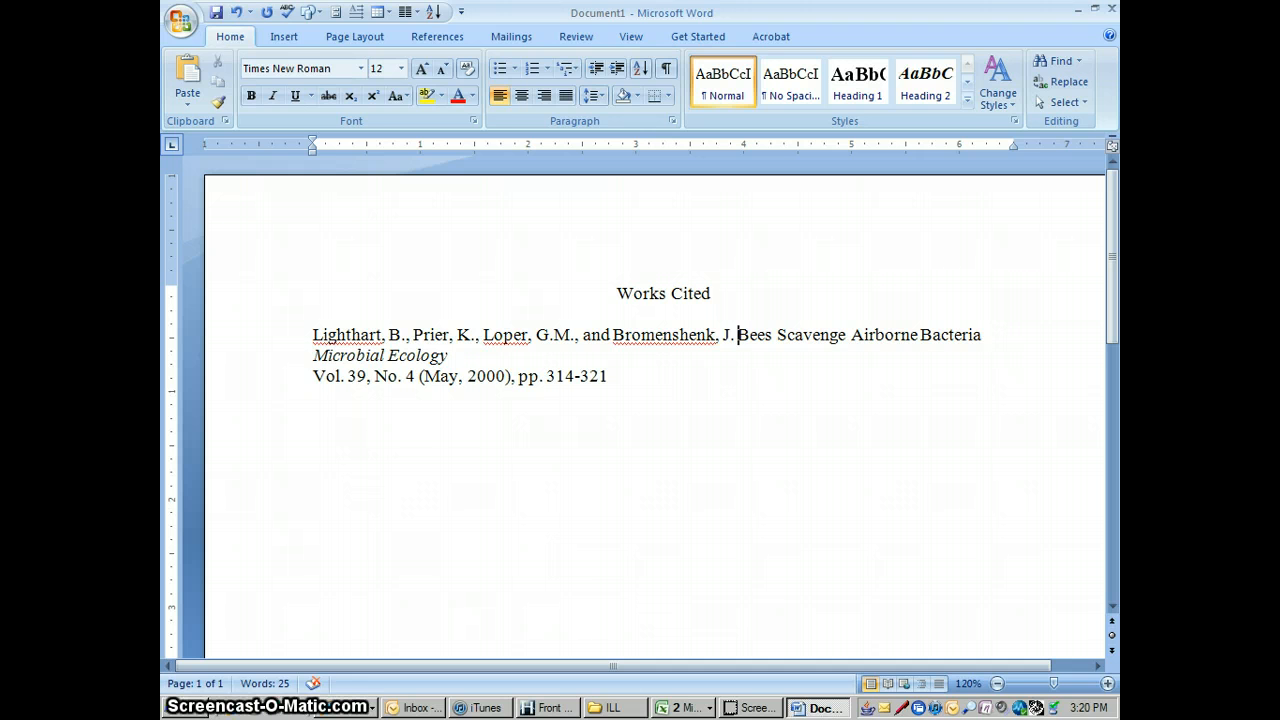
text(")
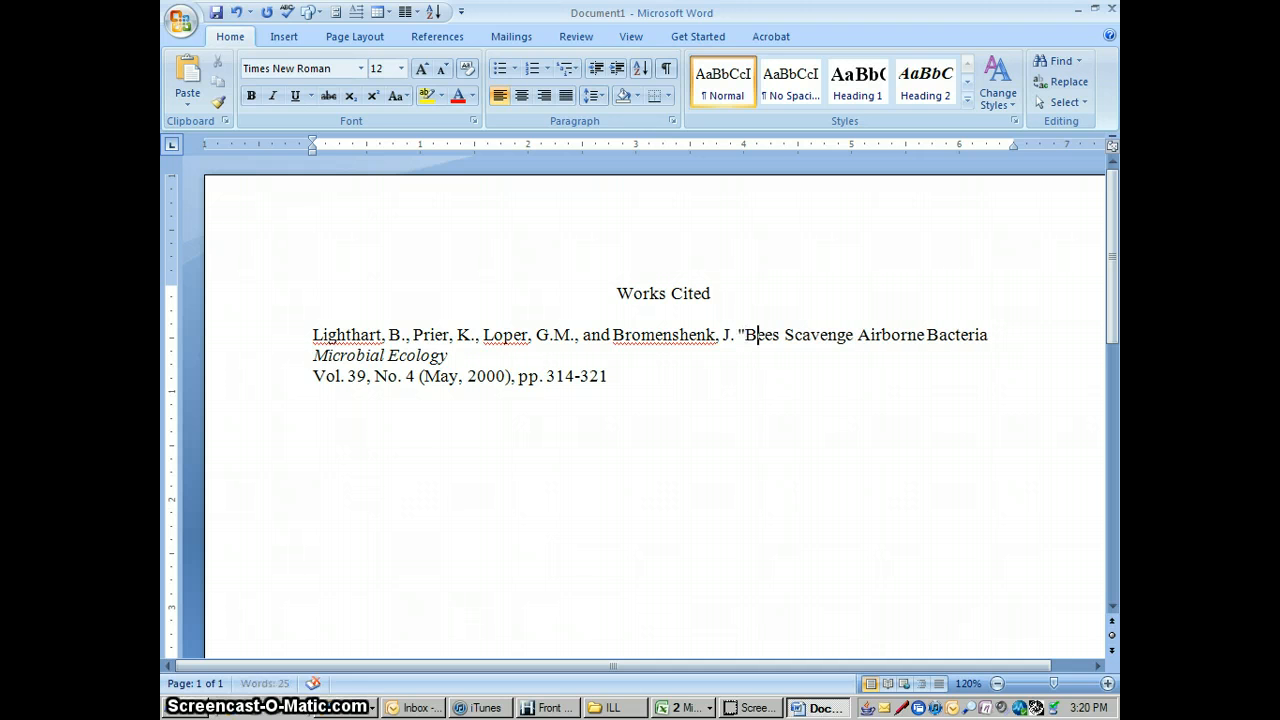
key(Right)
key(Right)
key(Right)
key(Right)
key(Right)
key(Right)
key(Right)
key(Right)
key(Right)
key(Right)
key(Right)
text(")
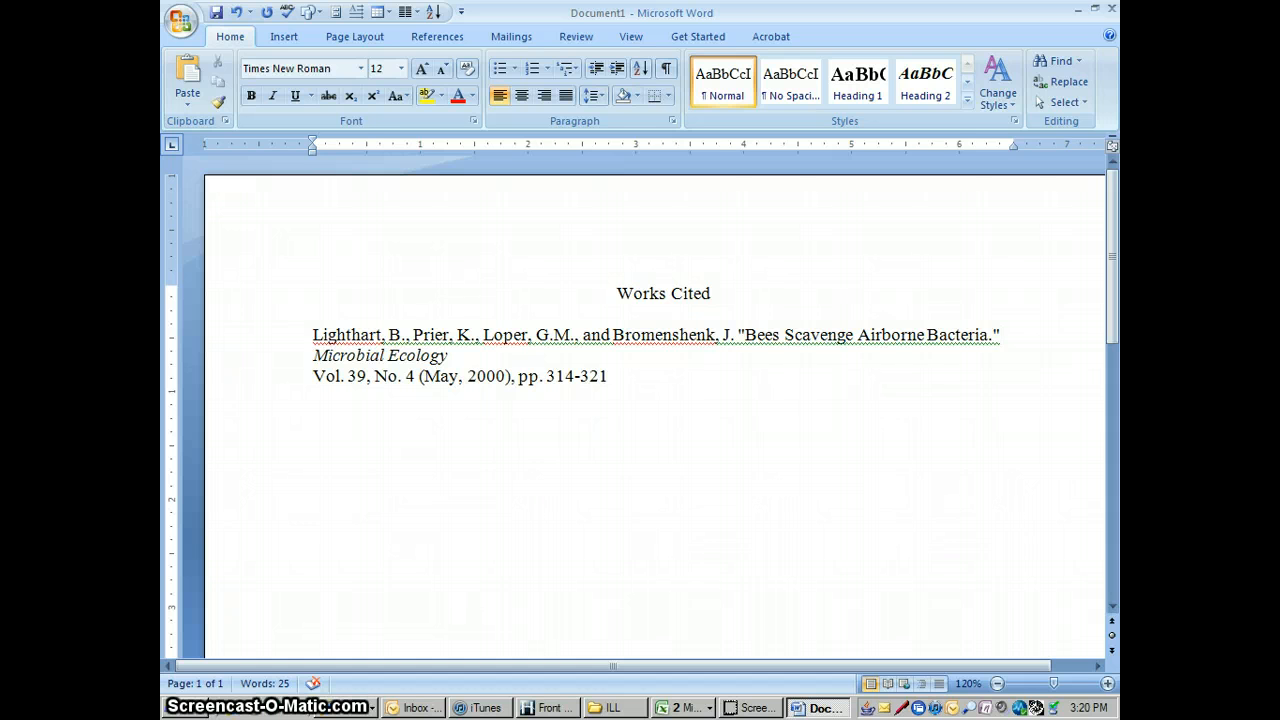
Step: Add a period after the journal name Microbial Ecology and join the volume line to it in non-italic text
click(330, 355)
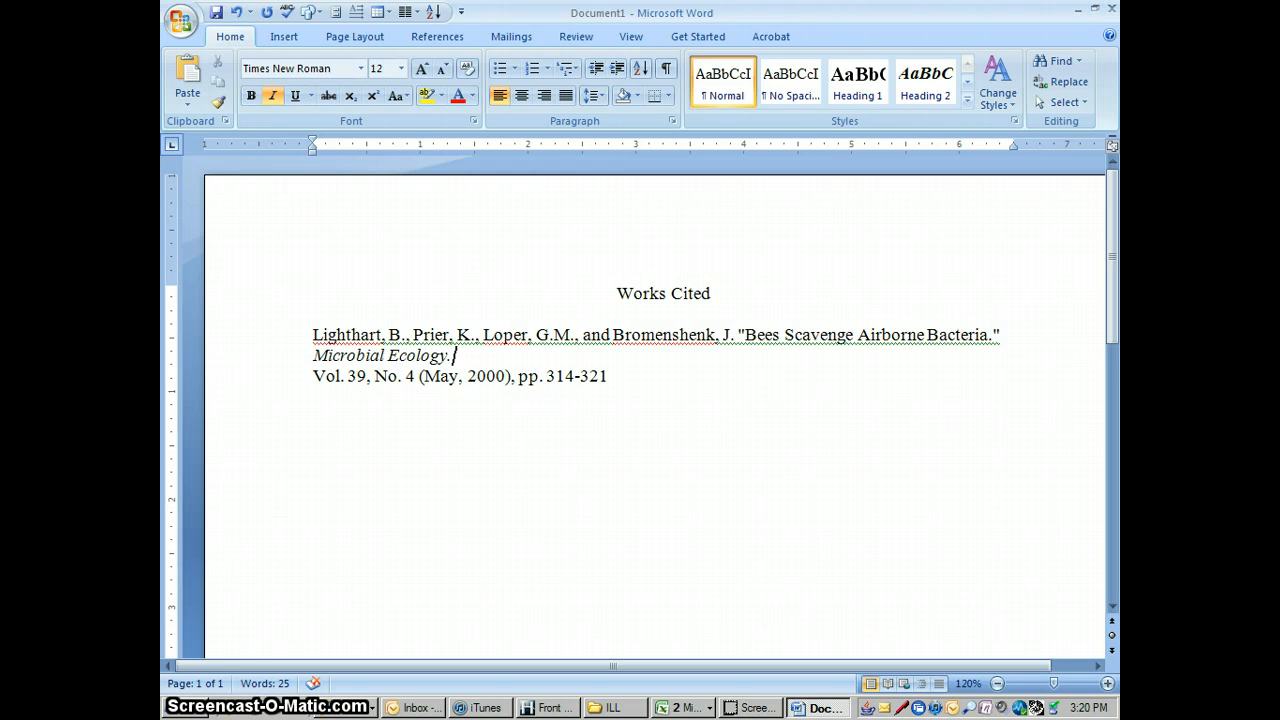
click(275, 95)
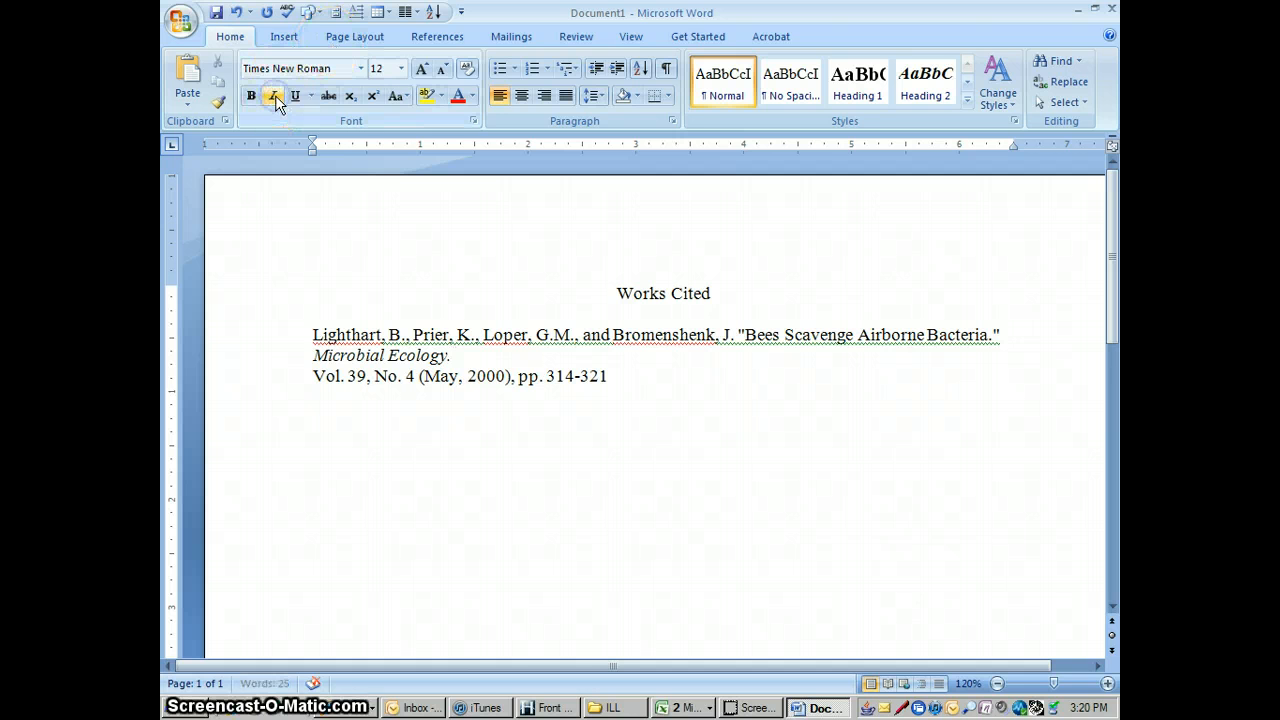
key(Delete)
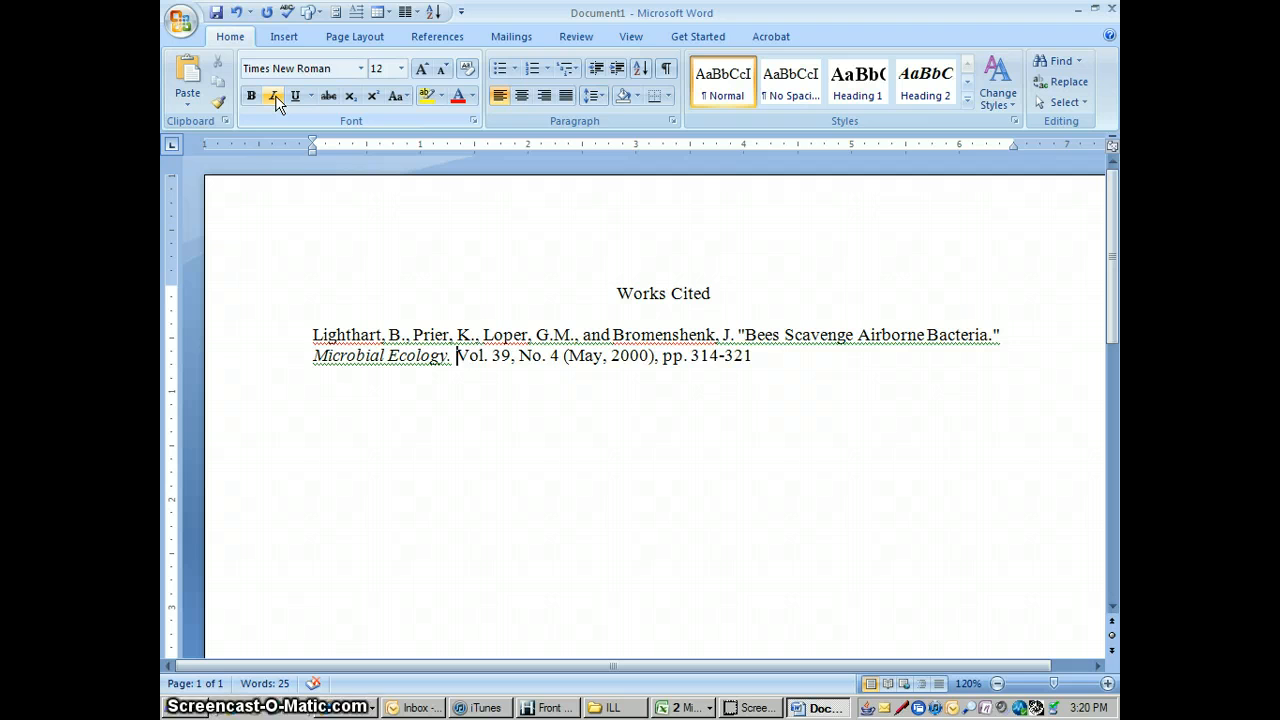
Step: Shorten the volume and issue details after the journal name to "39.4"
key(Delete)
key(Delete)
key(Delete)
key(Delete)
key(Delete)
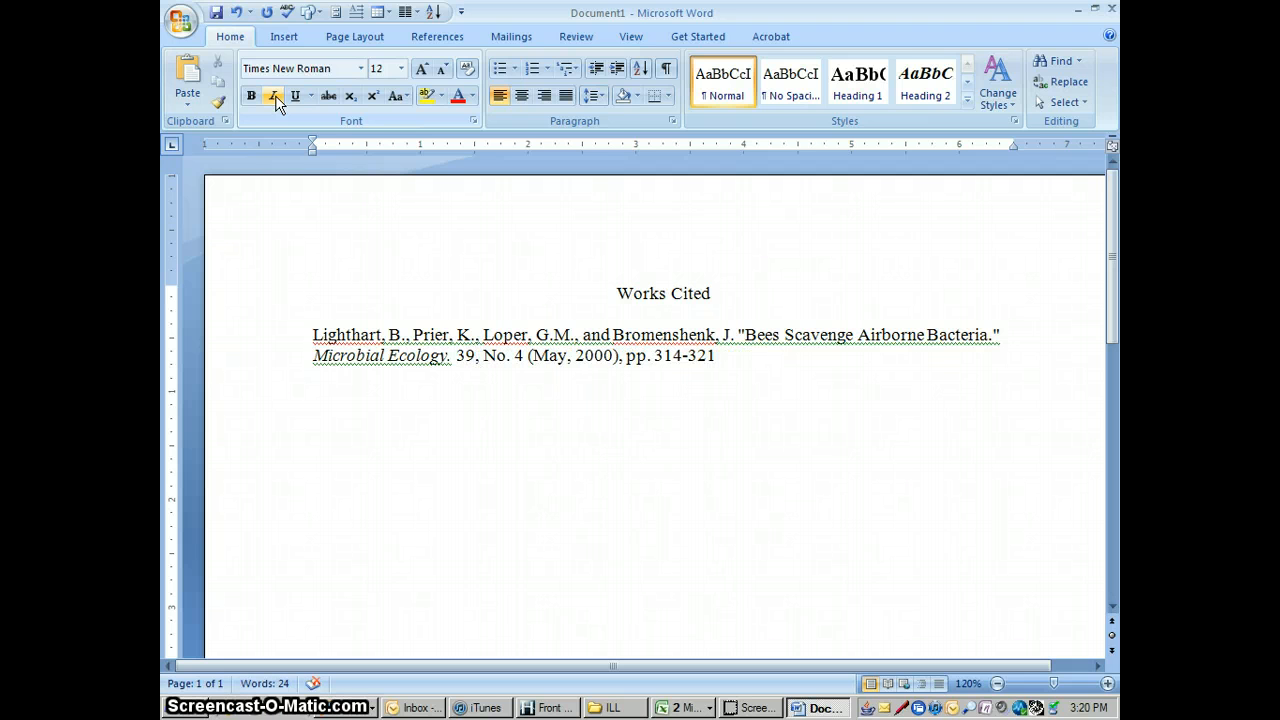
text(.)
key(Delete)
key(Delete)
key(Delete)
key(Delete)
key(Delete)
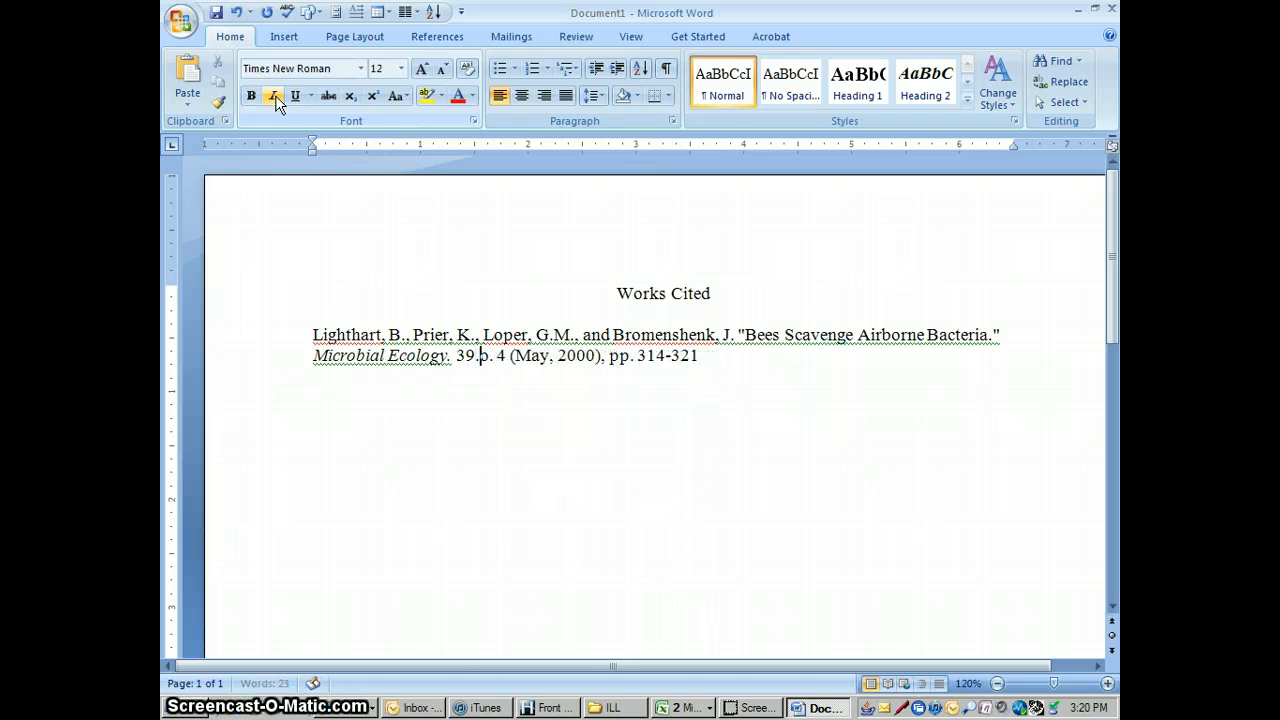
key(Delete)
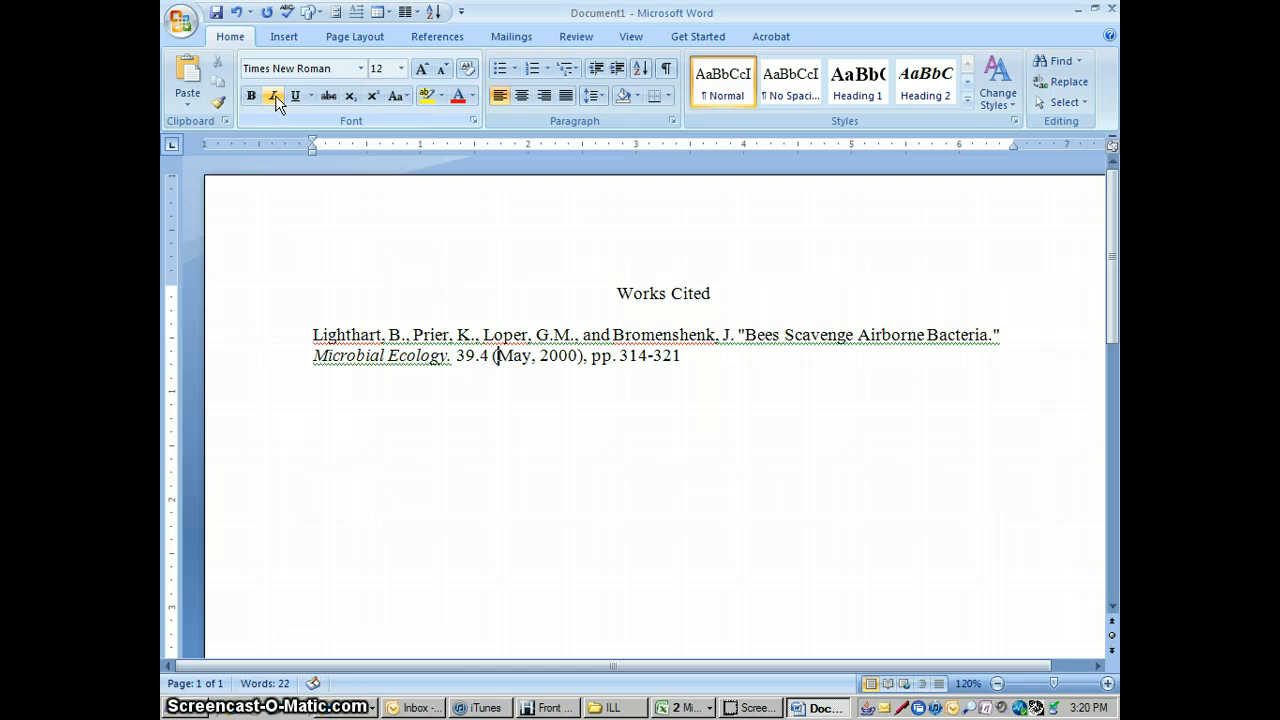
Step: Remove the month "May," from the publication date, keeping only "(2000)"
key(Right)
key(Delete)
key(Delete)
key(Delete)
key(Delete)
key(Delete)
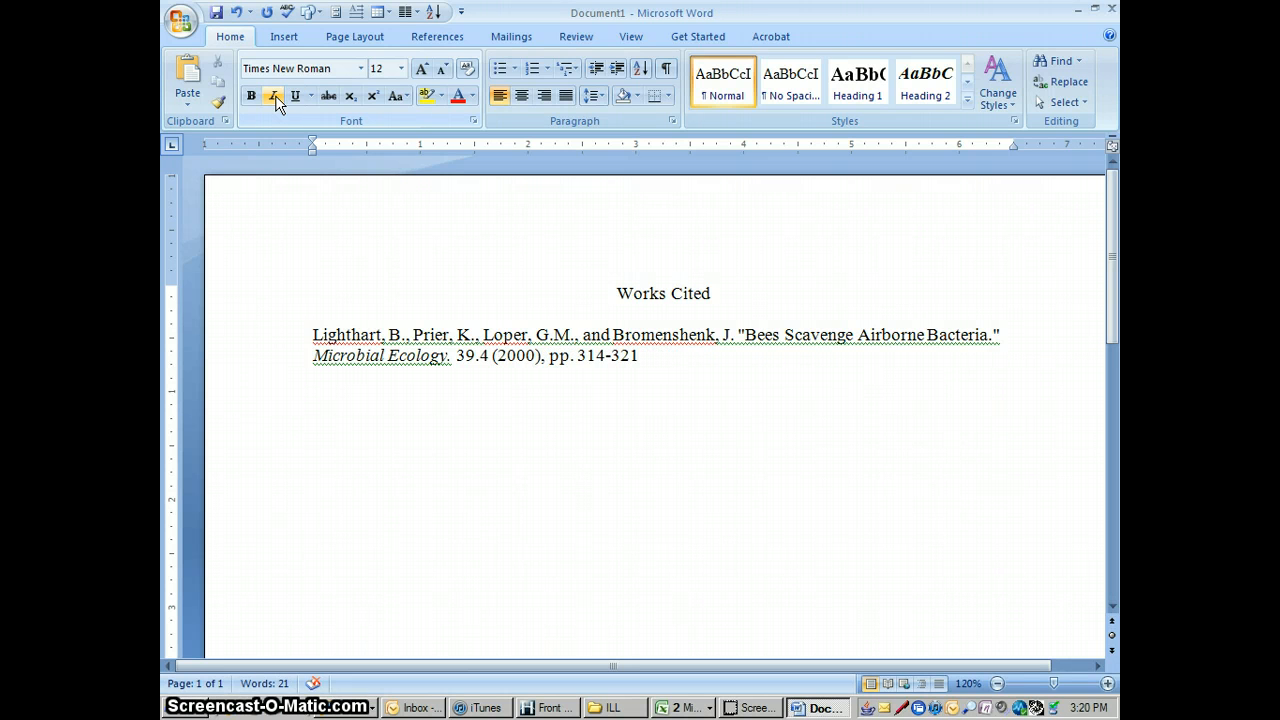
Step: Replace the comma after "(2000)" with a colon and remove "pp." before the page range 314-321
key(Right)
key(Right)
key(Right)
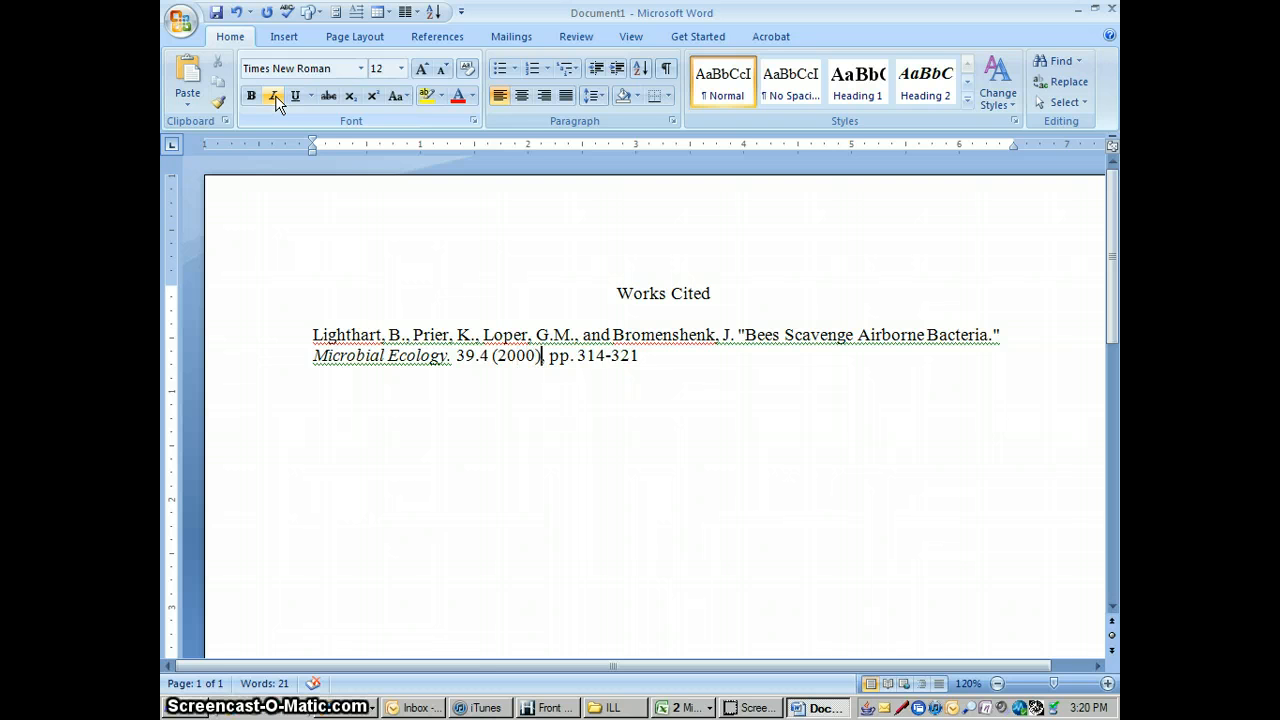
text(:)
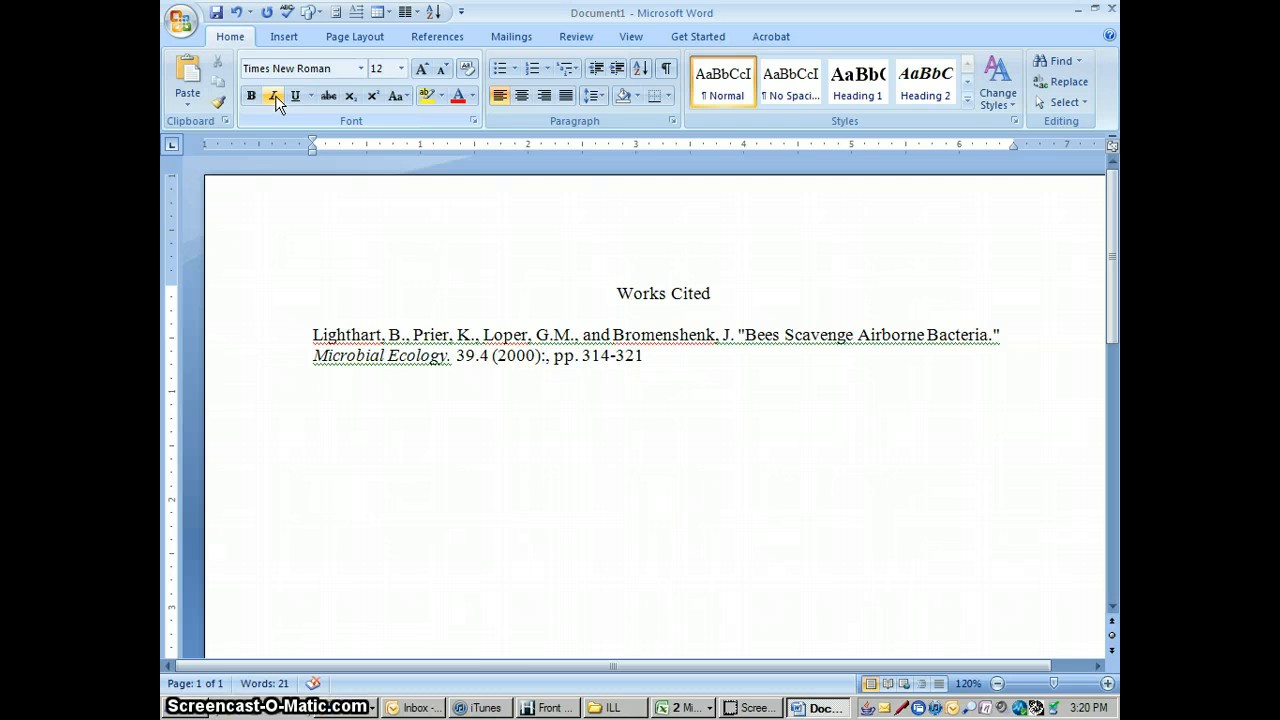
key(Delete)
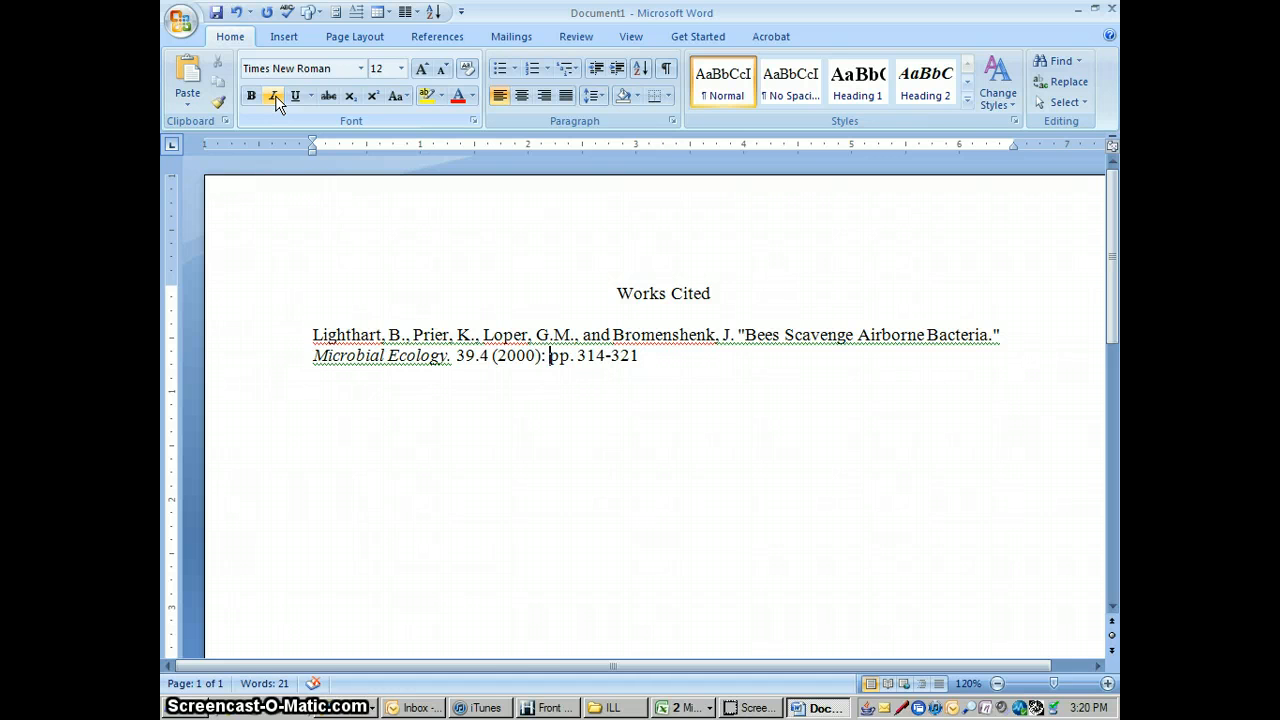
key(Delete)
key(Delete)
key(Delete)
key(Delete)
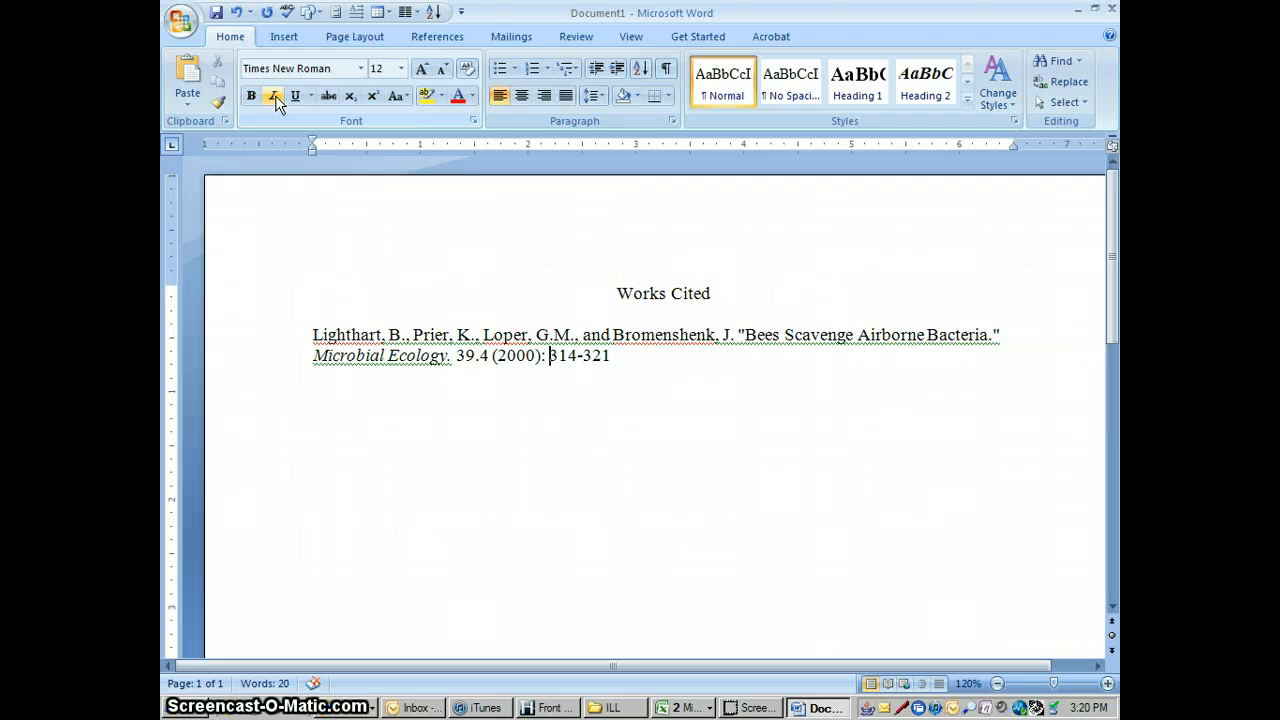
Step: Complete the entry after the page range with ". JSTOR. Web. 11 Jul. 2011.", setting only the database name JSTOR in italics
key(Right)
key(Right)
key(Right)
text(. JS)
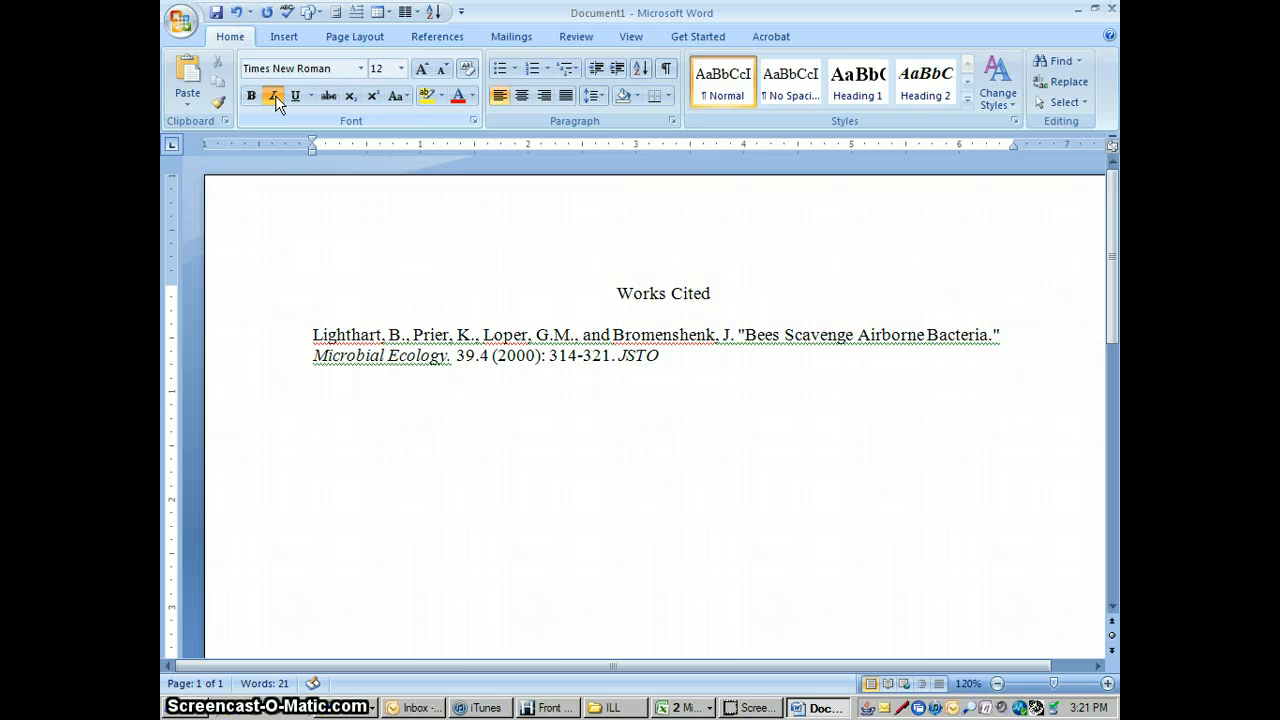
text(TOR. Web)
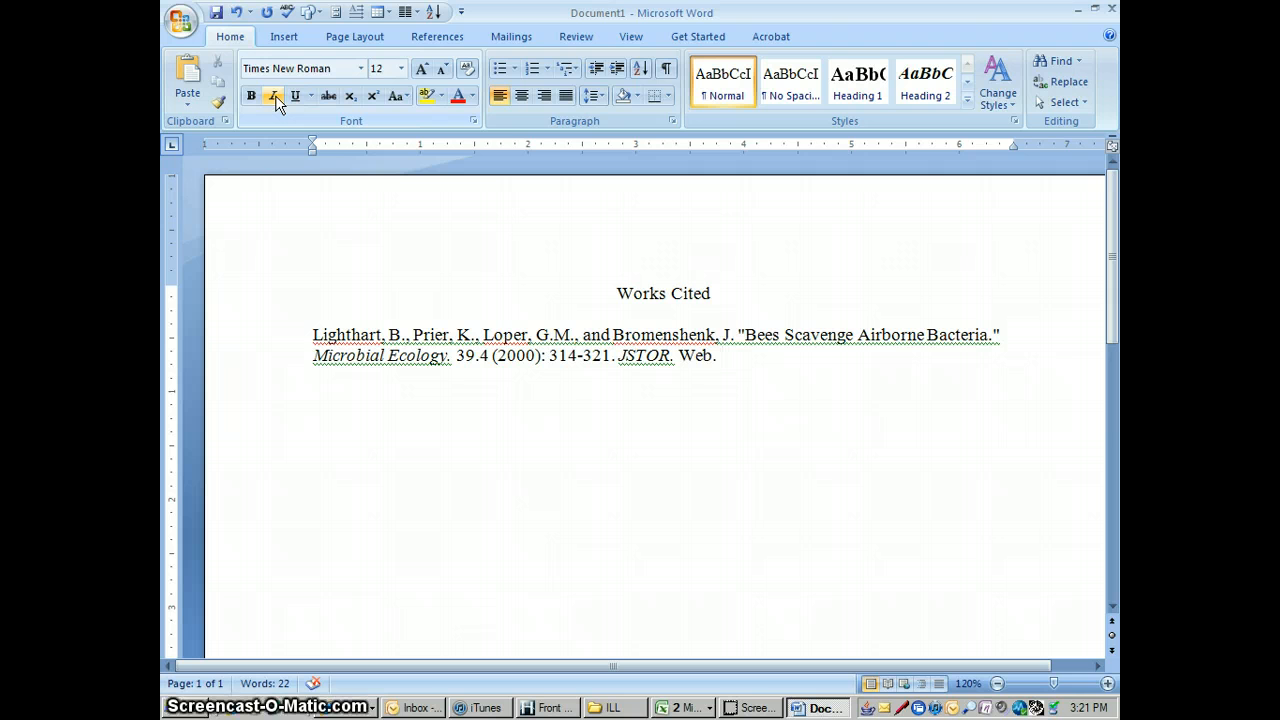
text(. 11 Jul)
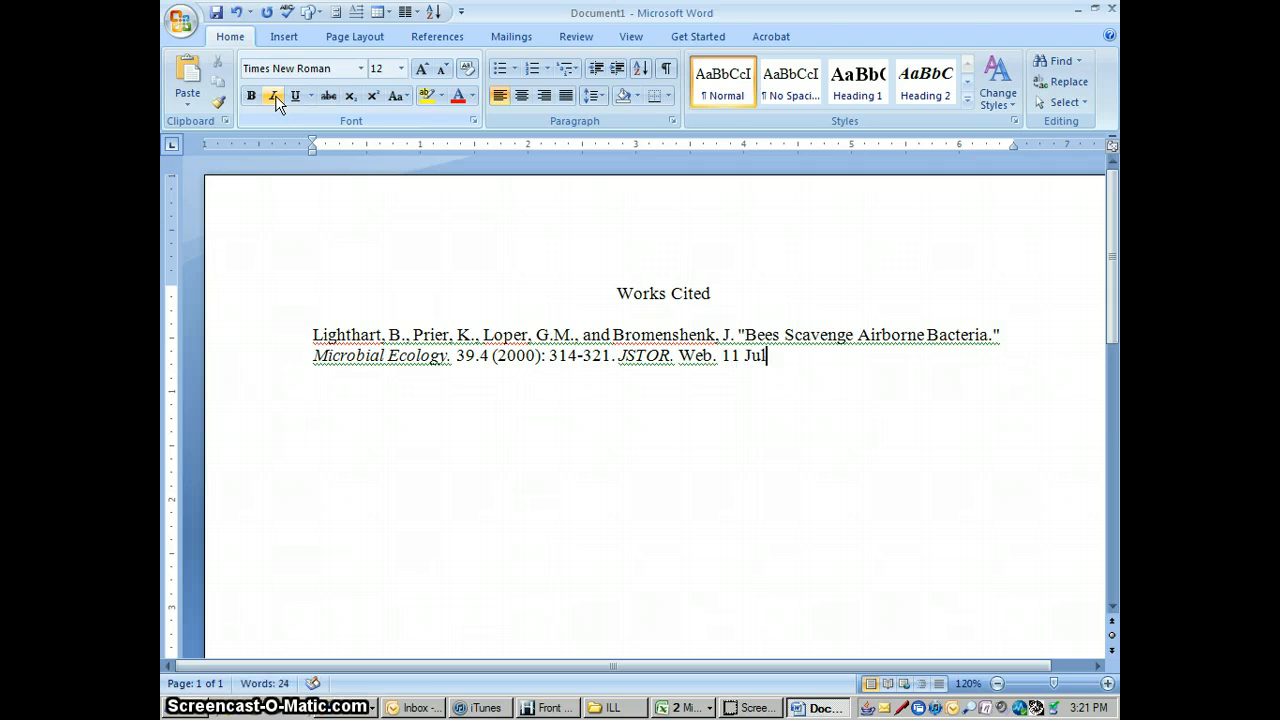
text(. 2011.)
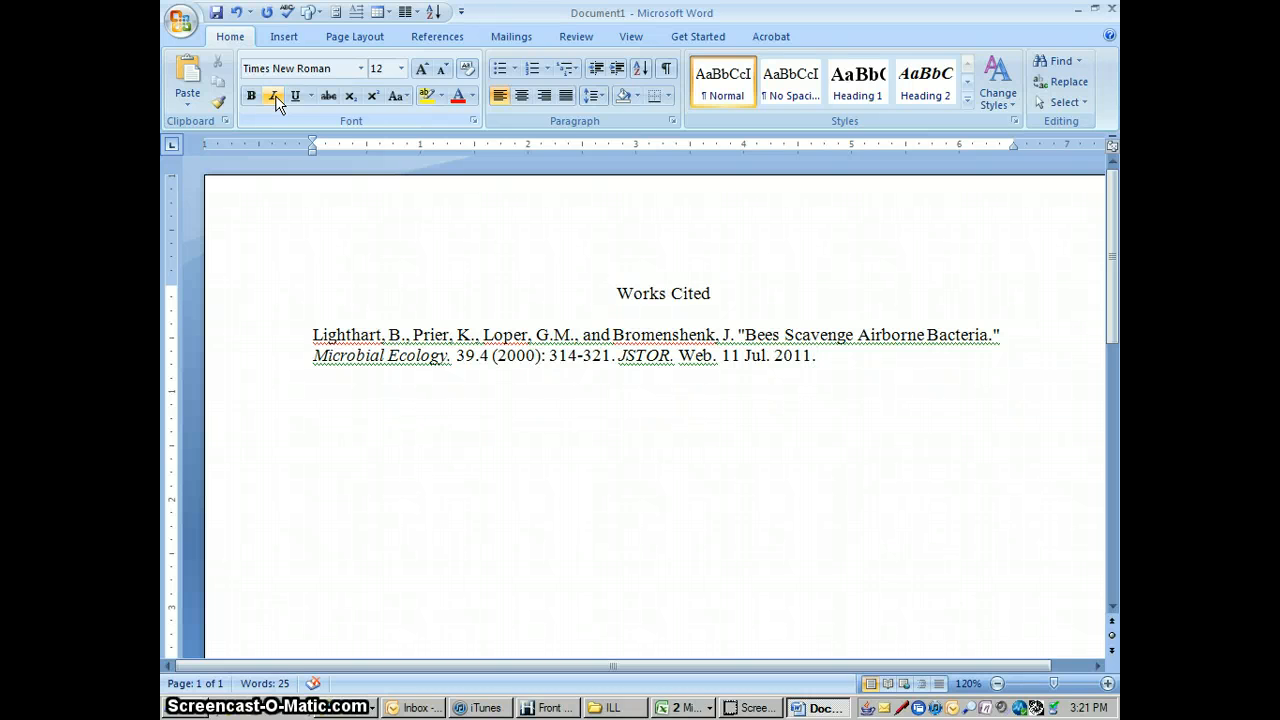
Step: Give the whole citation a 0.5" hanging indent and double line spacing, without added space between paragraphs of the same style
click(311, 335)
drag(343, 338, 840, 356)
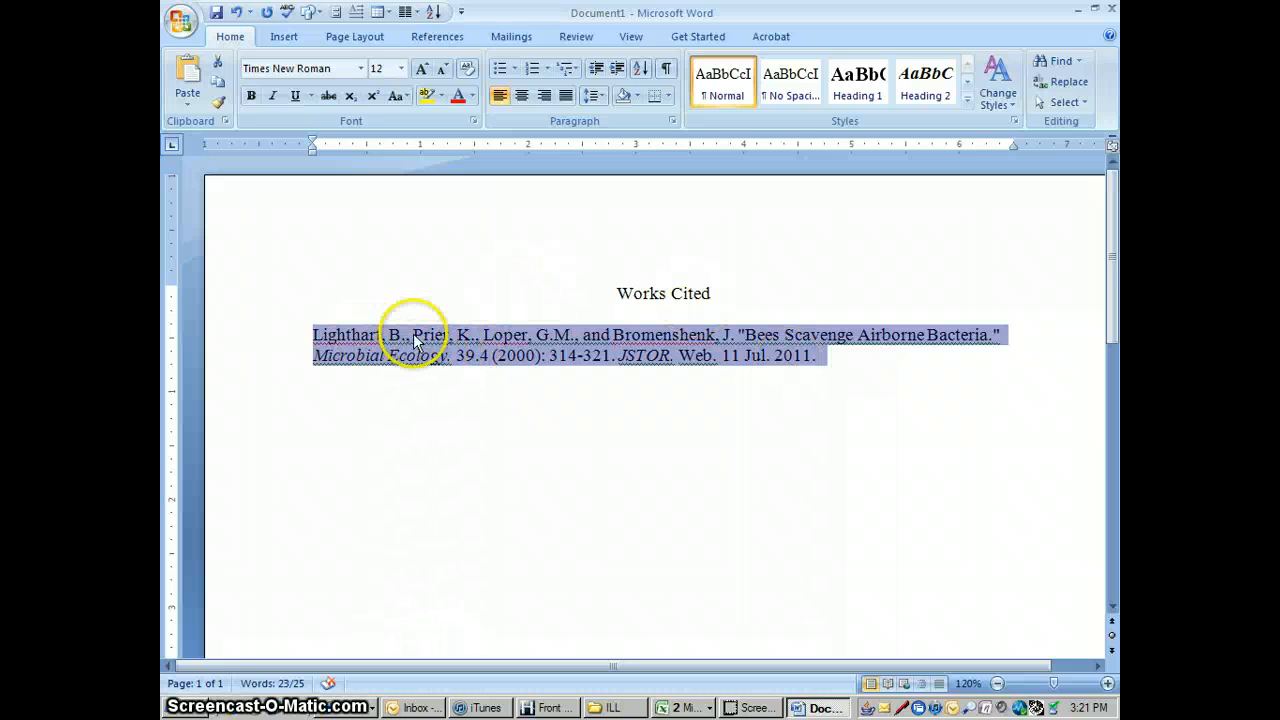
click(673, 122)
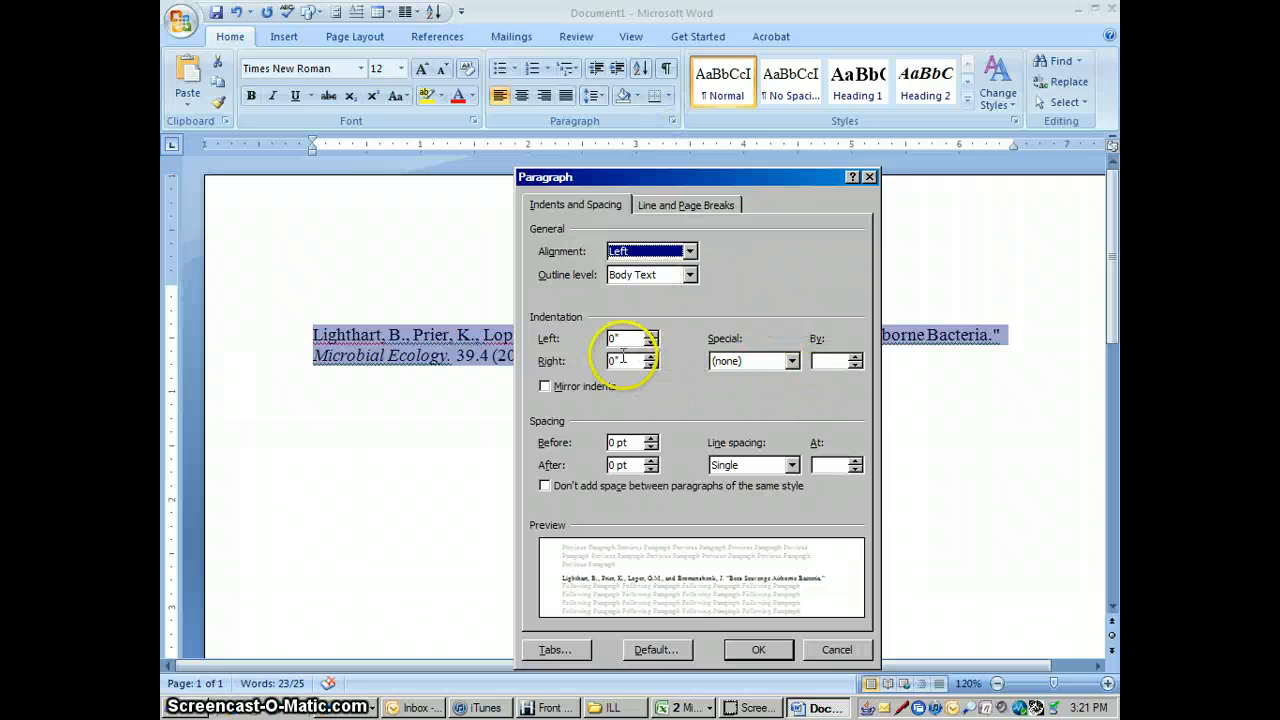
click(792, 361)
click(765, 405)
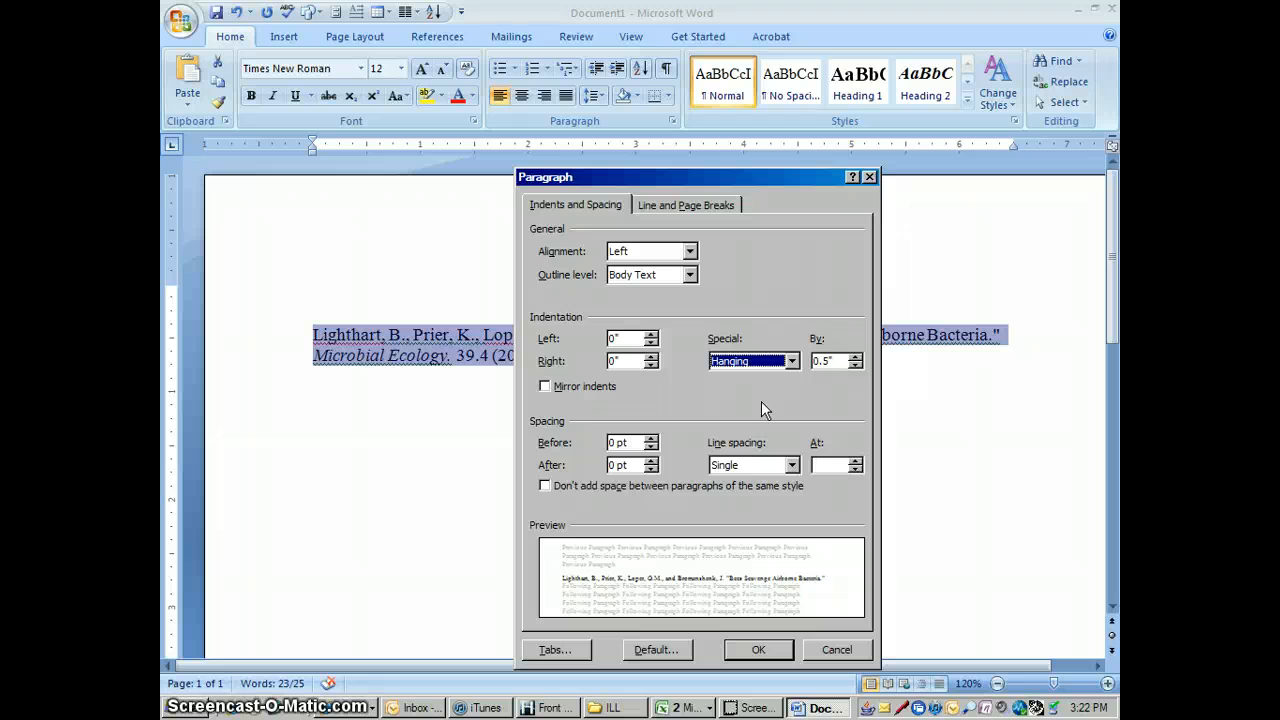
click(792, 466)
click(748, 507)
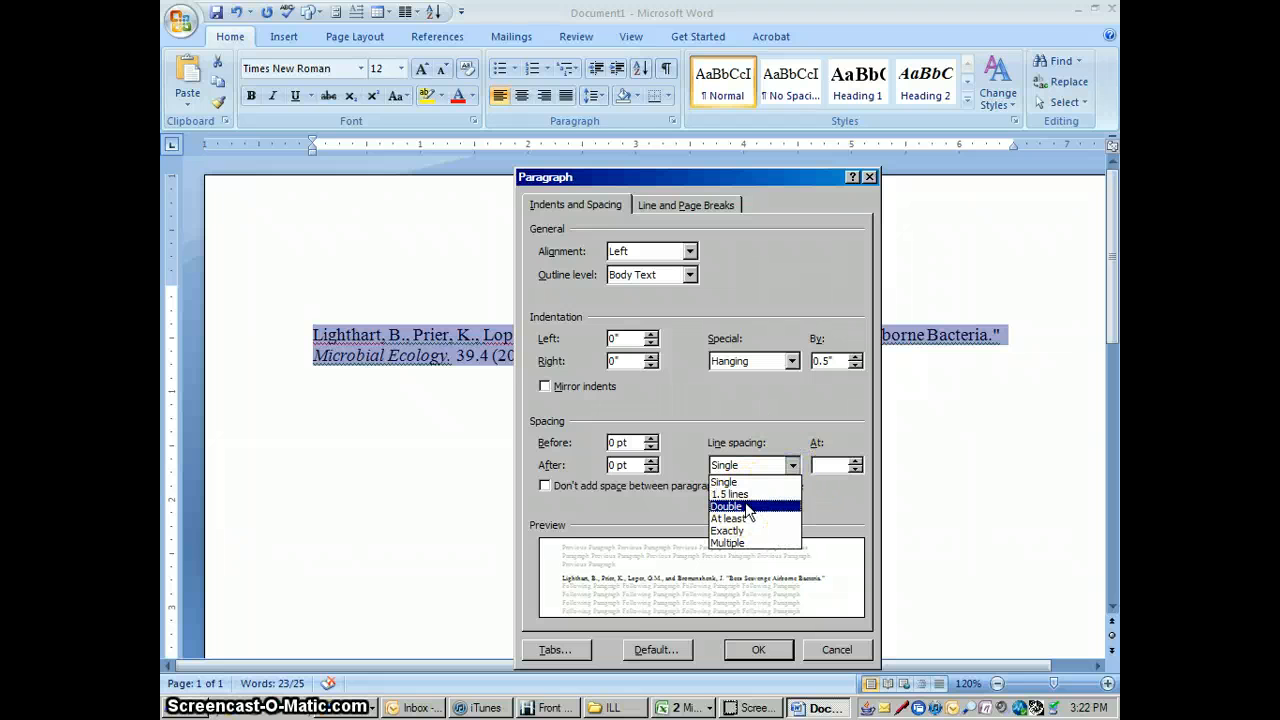
click(745, 502)
click(545, 487)
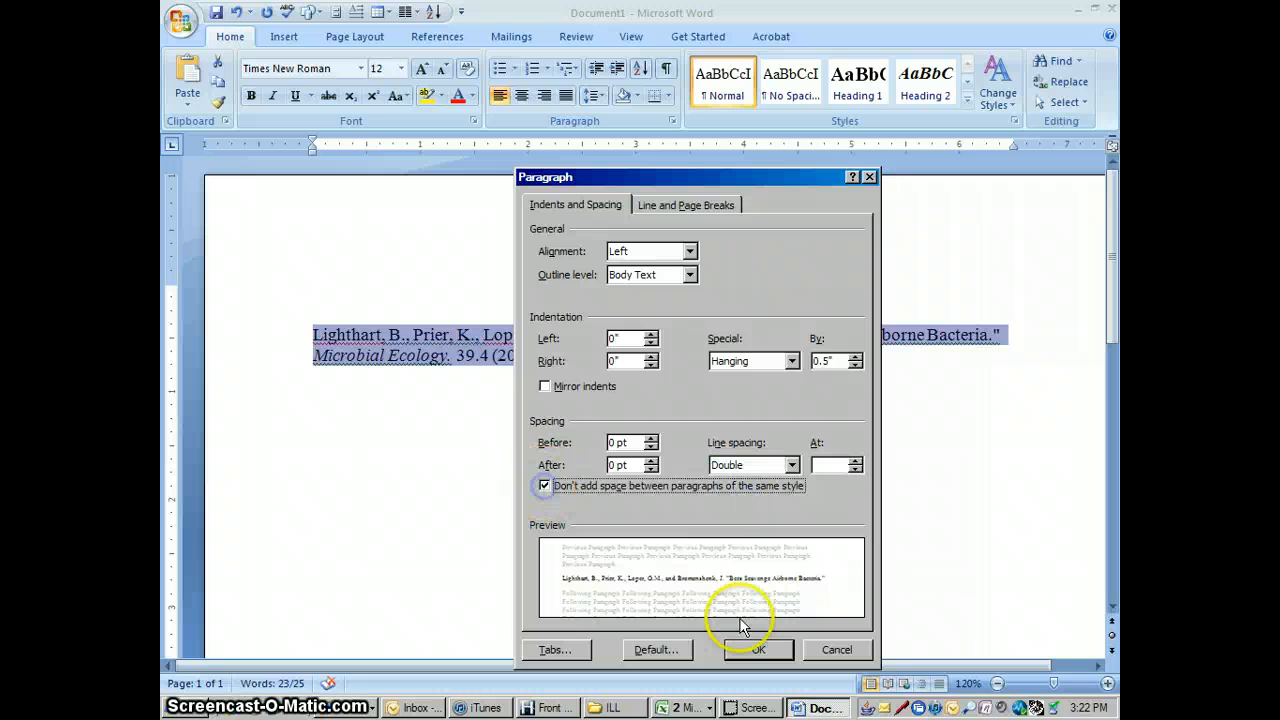
click(758, 647)
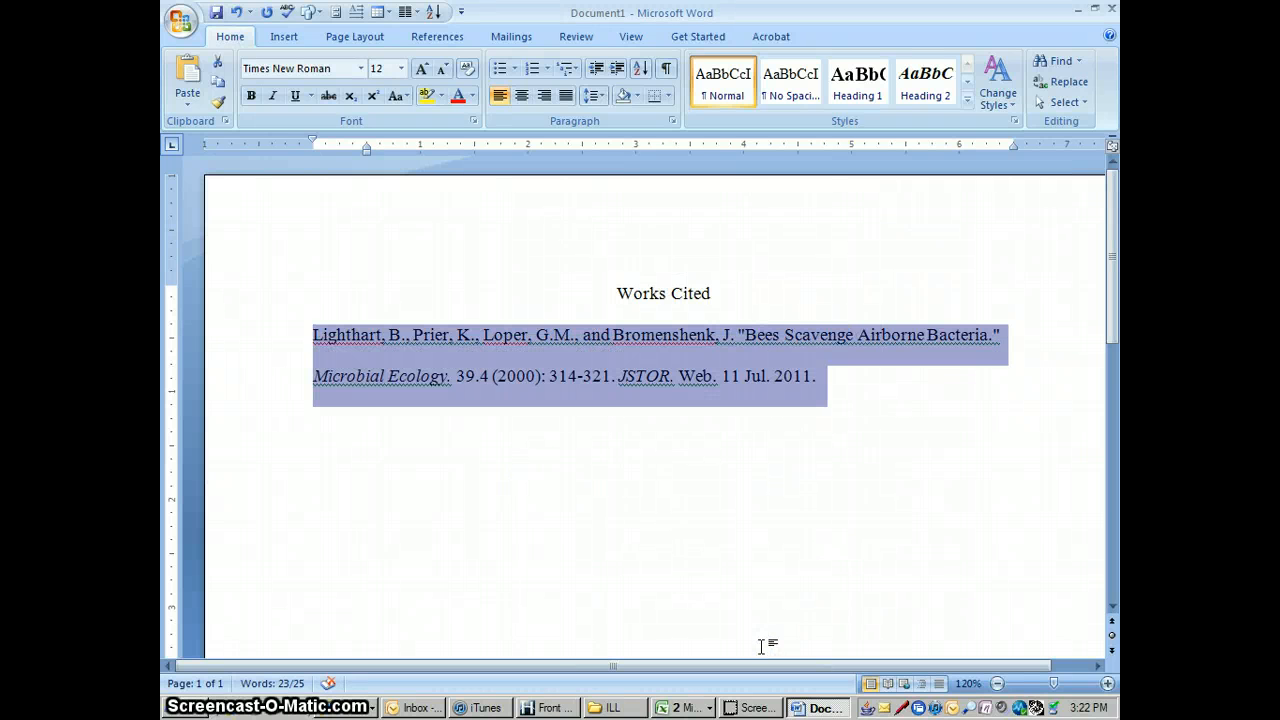
click(792, 472)
click(778, 449)
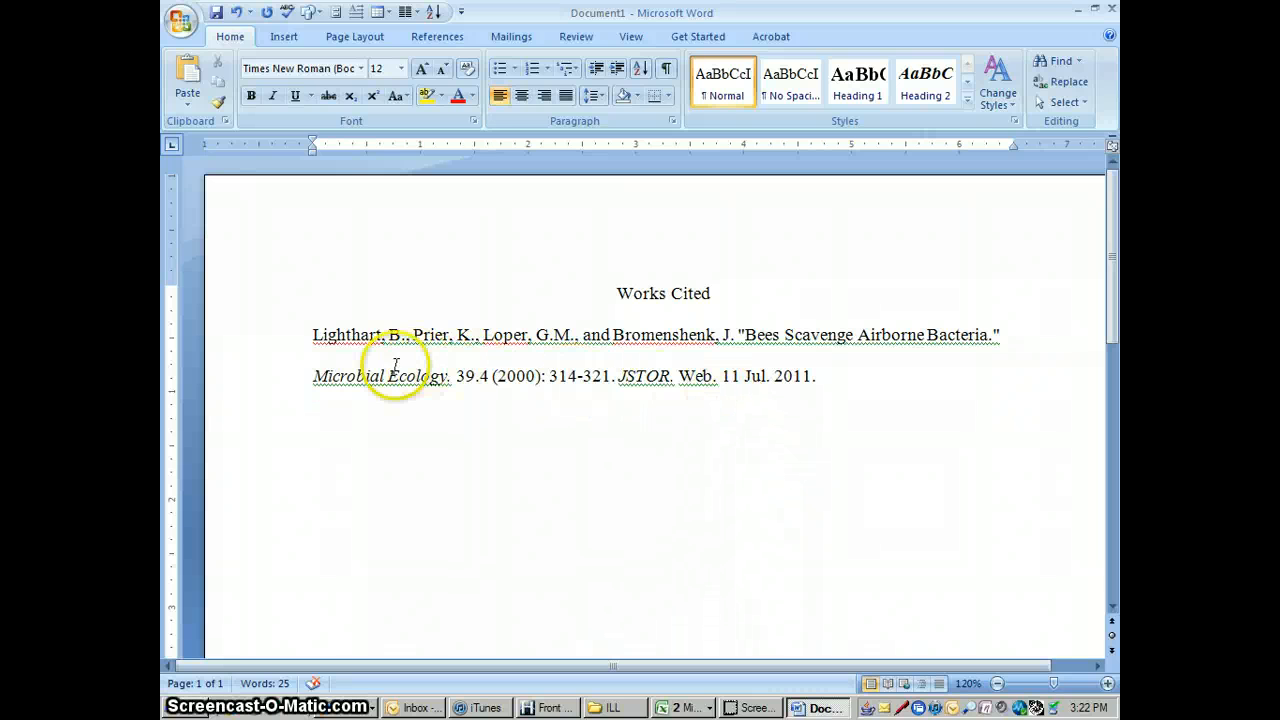
Step: Set the left indentation of the citation's second line, starting with Microbial Ecology, to 0.5"
drag(312, 375, 778, 378)
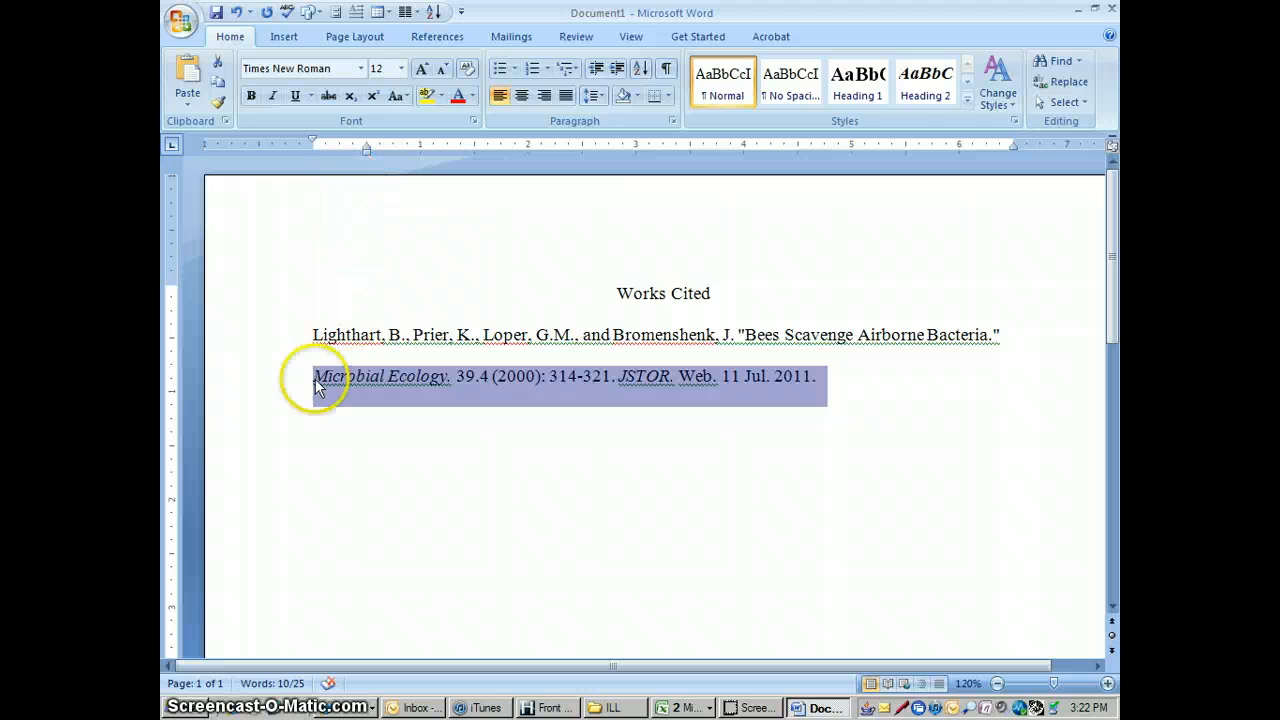
drag(313, 152, 313, 148)
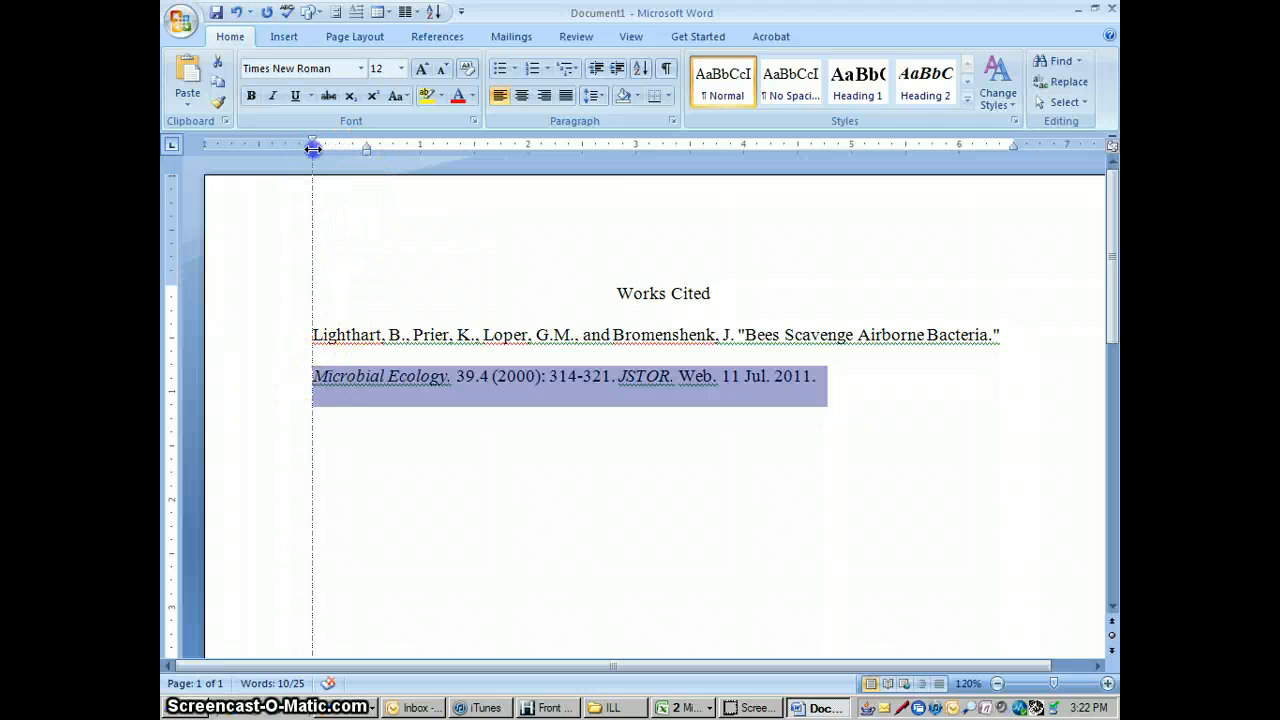
click(672, 121)
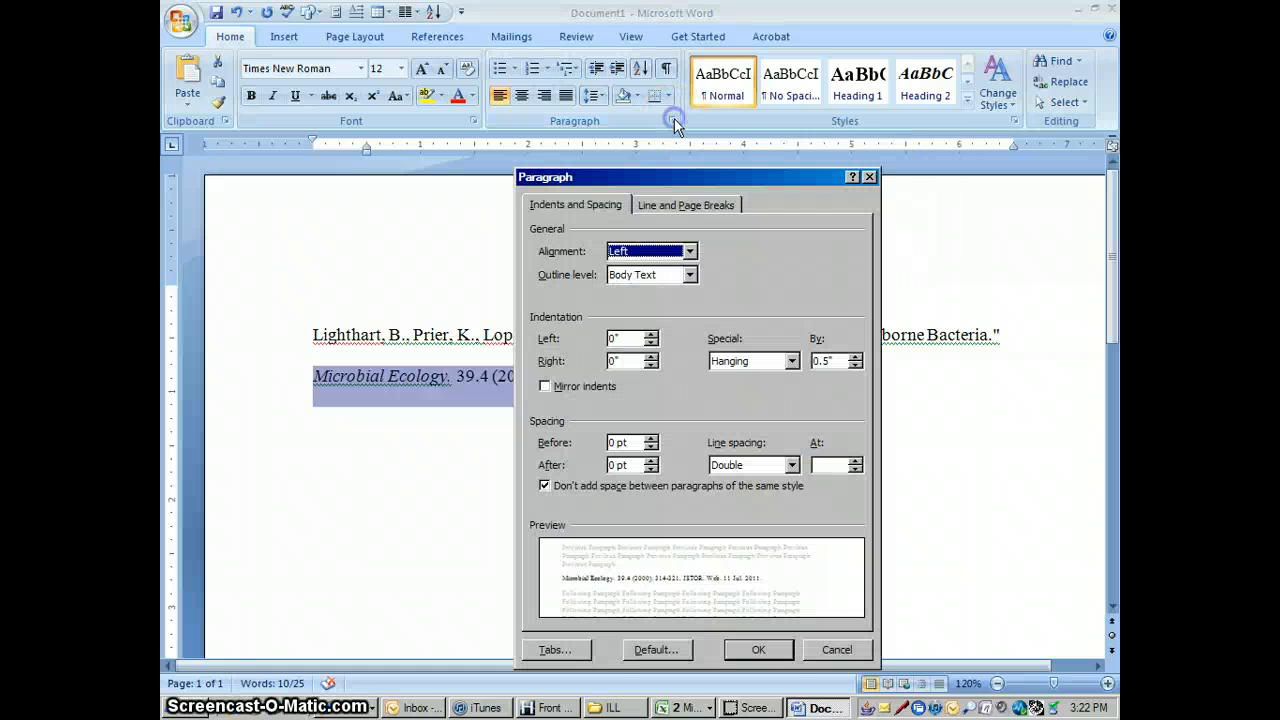
click(651, 335)
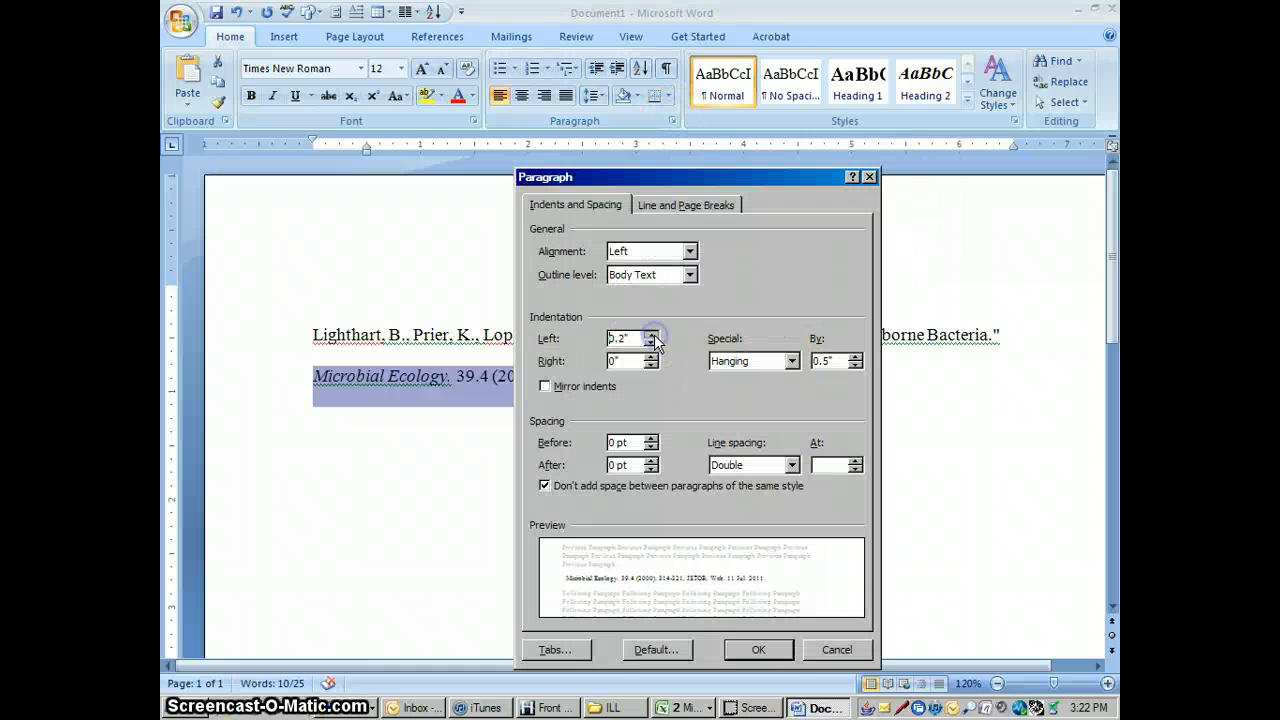
click(651, 335)
click(651, 335)
click(651, 335)
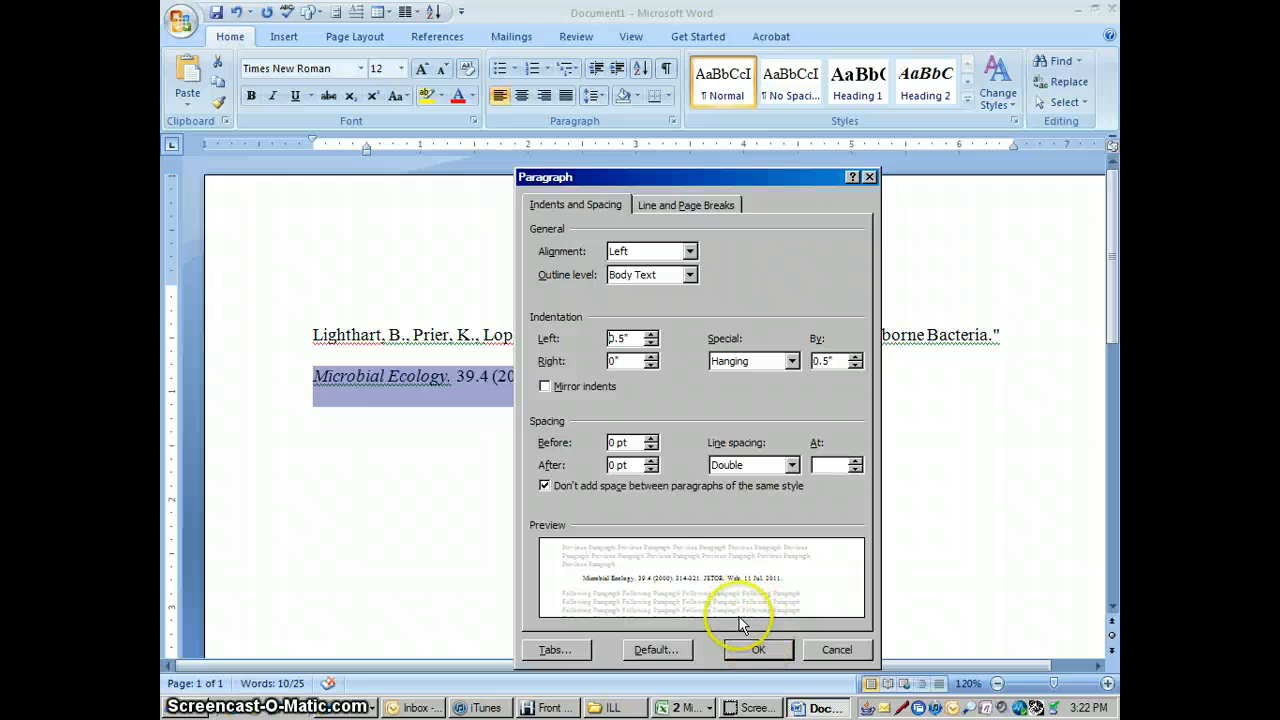
click(748, 651)
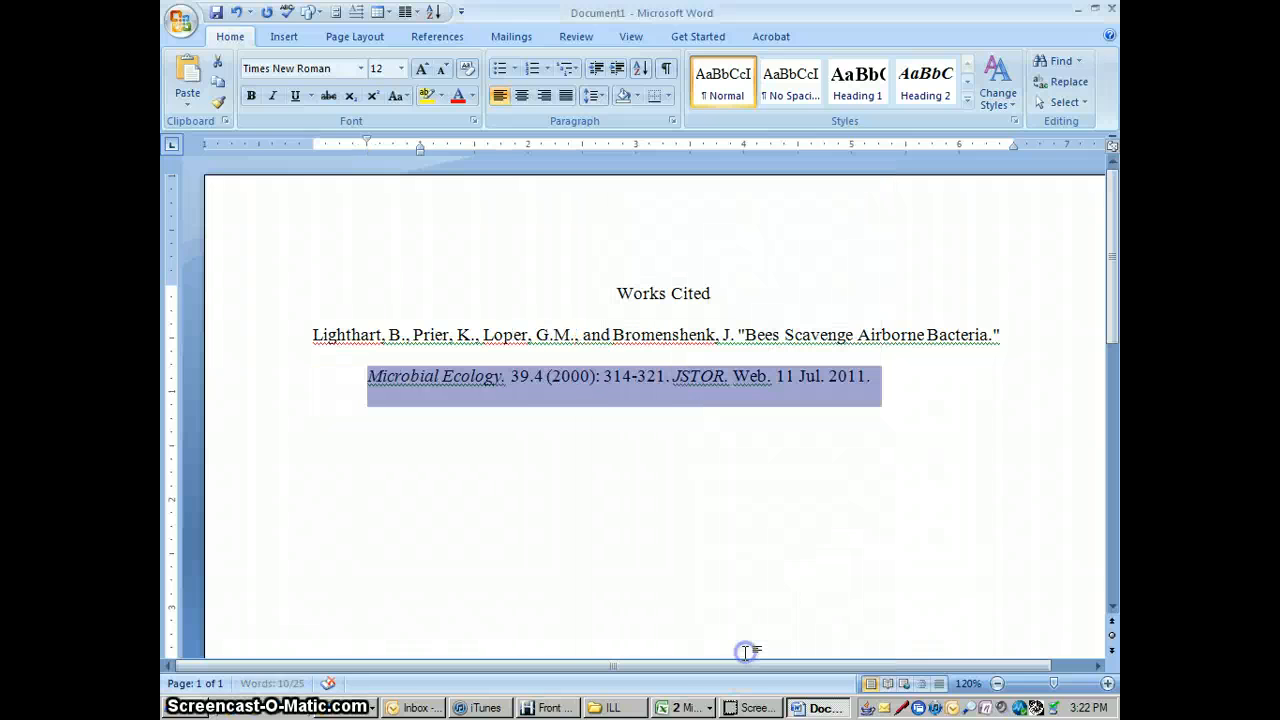
click(803, 489)
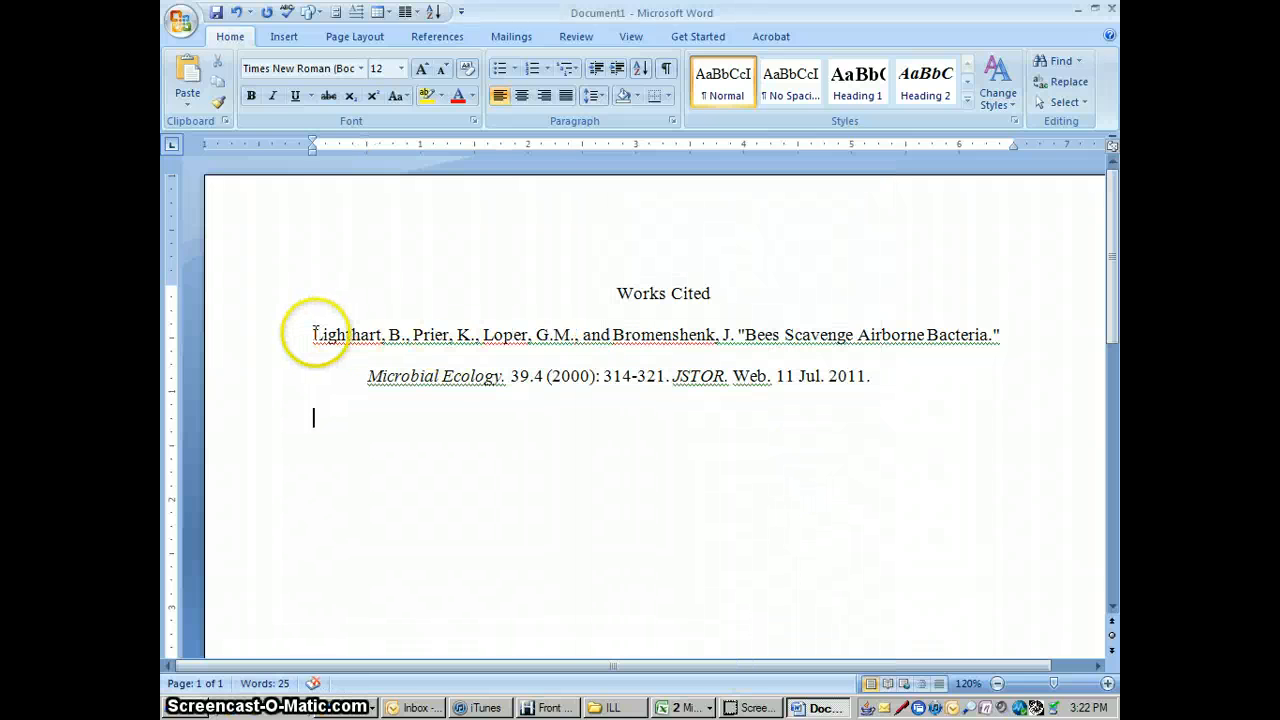
Step: Review the indentation and spacing settings of the whole two-line citation without changing them
drag(313, 333, 392, 340)
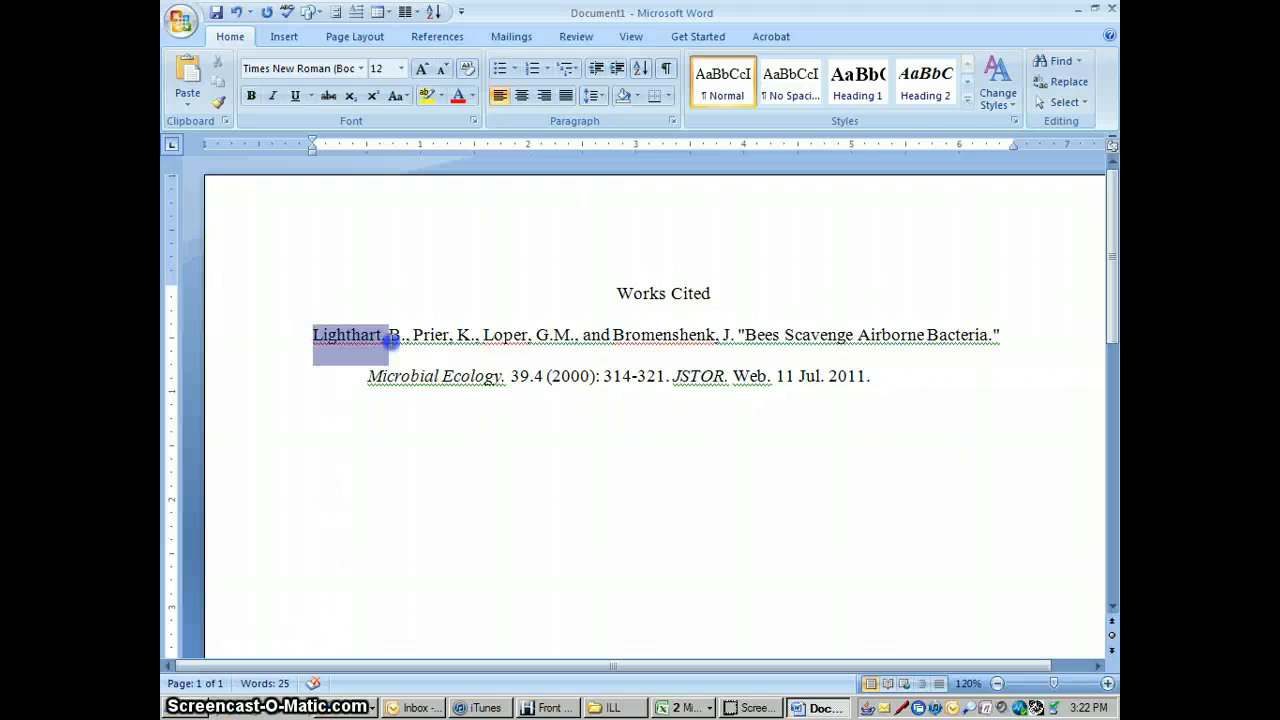
click(608, 434)
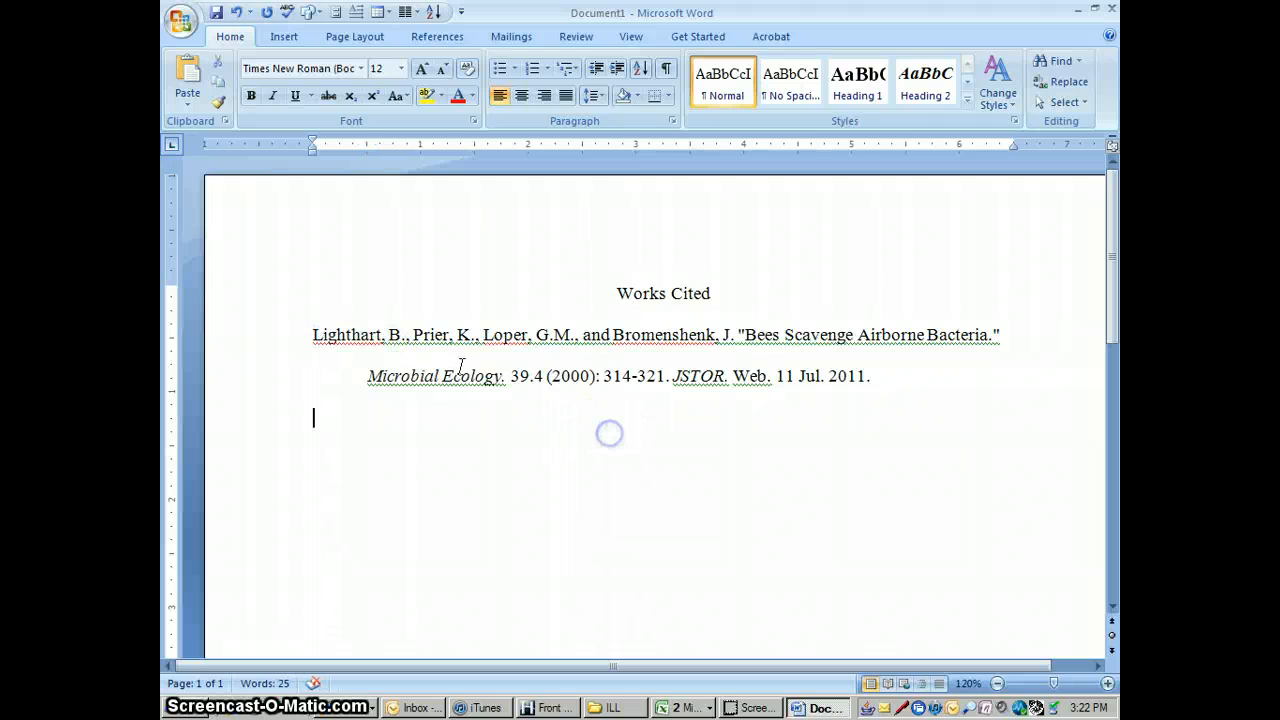
drag(312, 336, 889, 373)
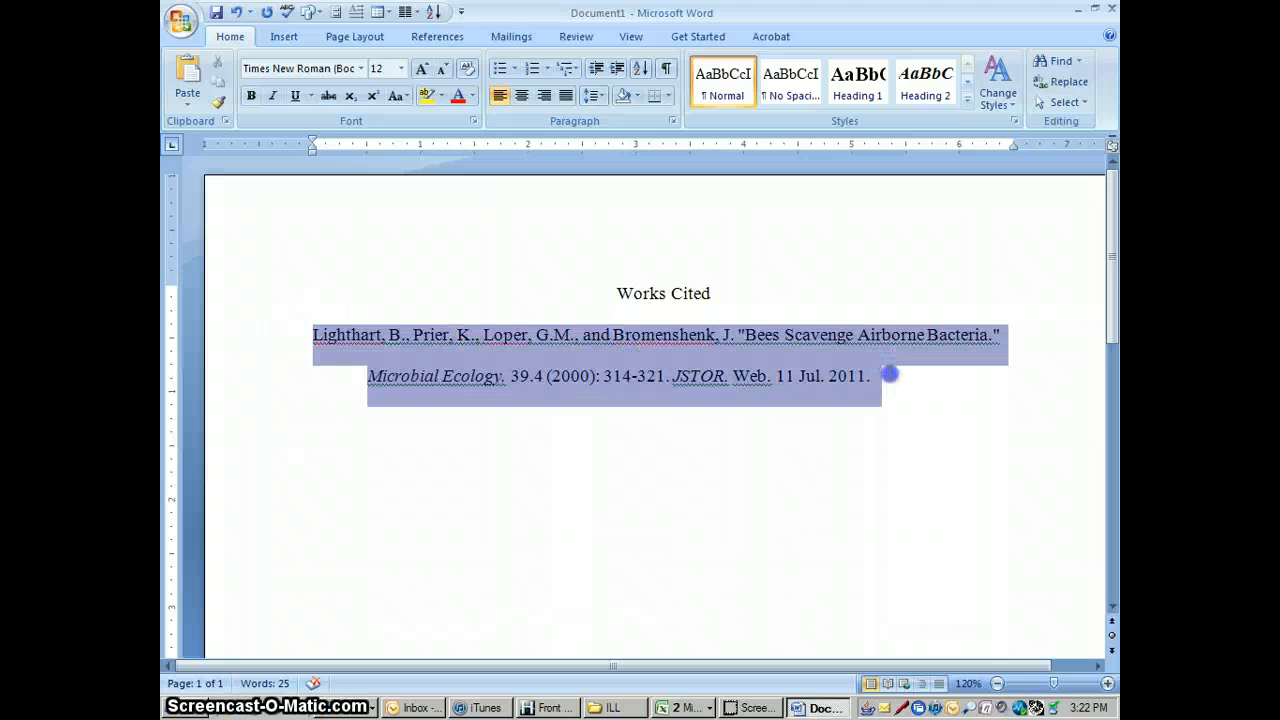
click(670, 121)
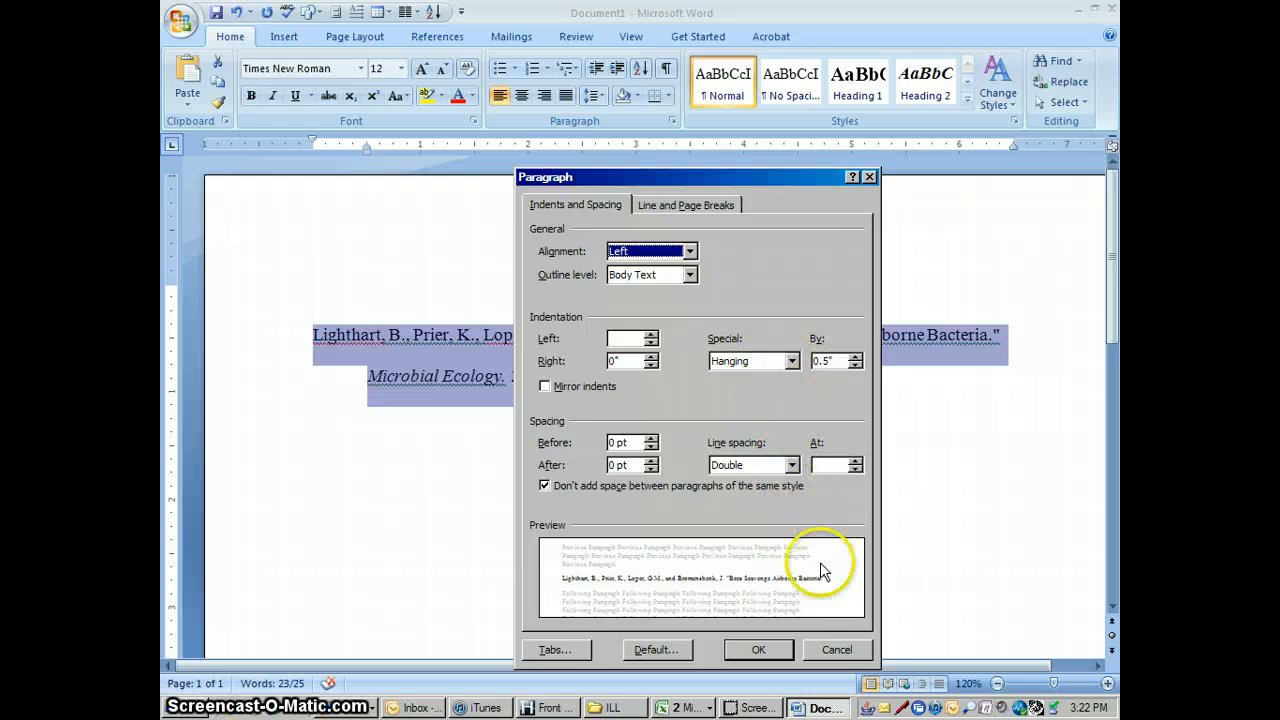
click(836, 650)
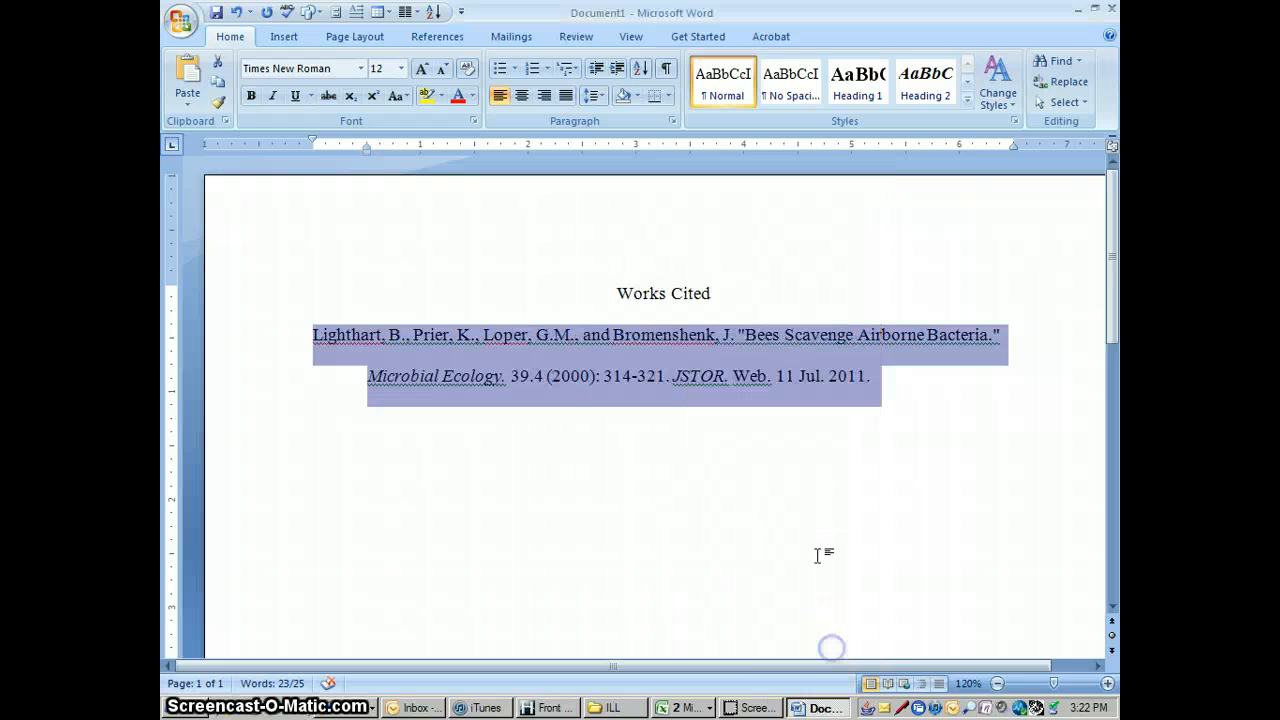
click(814, 523)
Step: Check the paragraph indentation and line spacing of only the Microbial Ecology line
click(366, 376)
drag(368, 378, 880, 374)
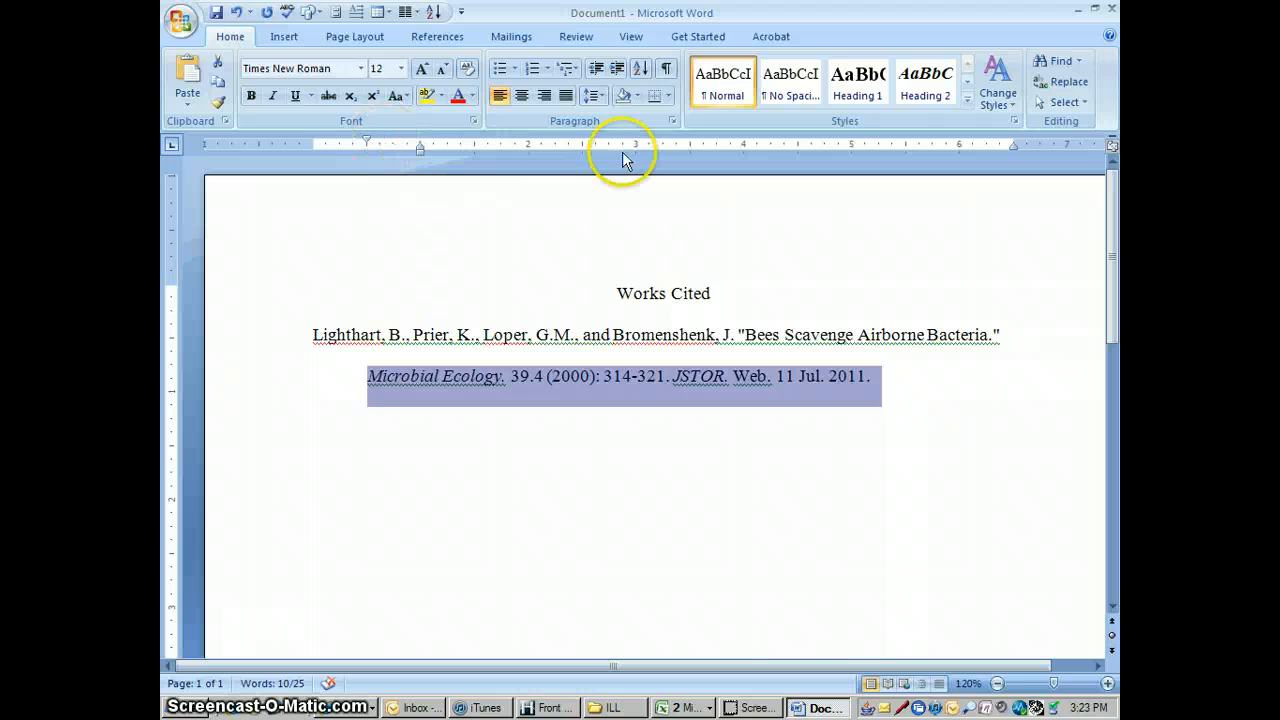
click(672, 121)
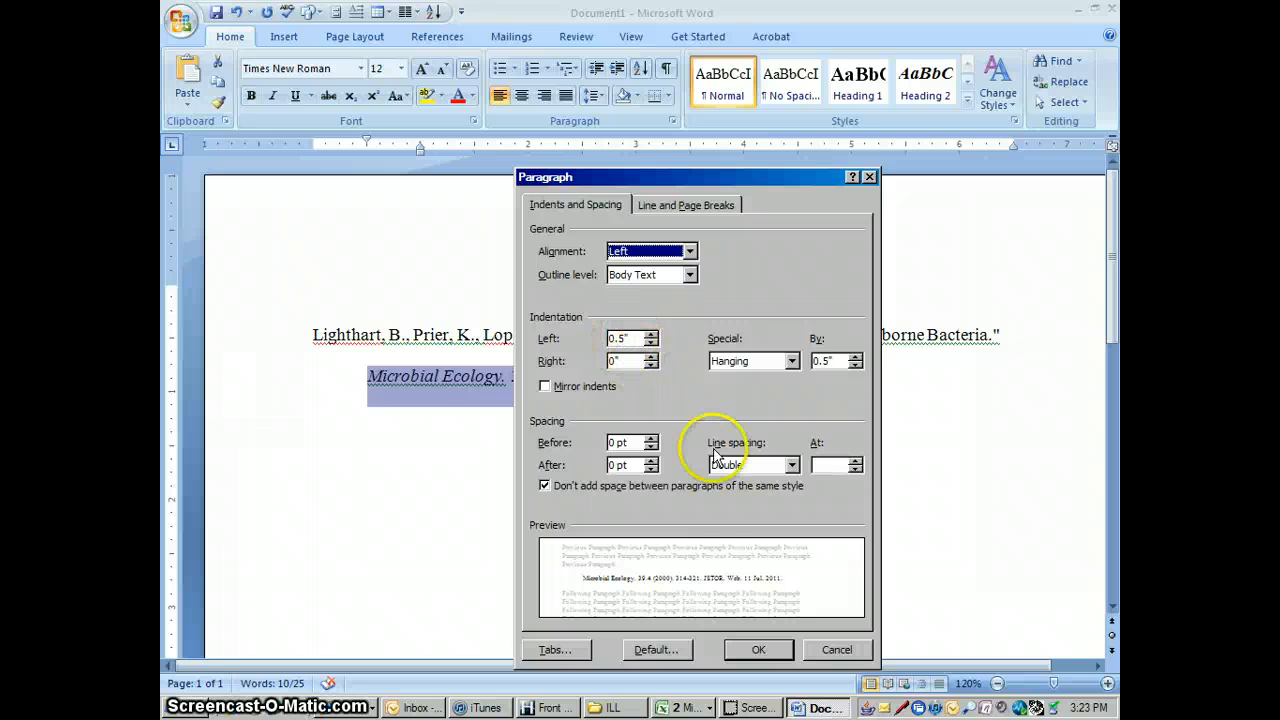
click(760, 650)
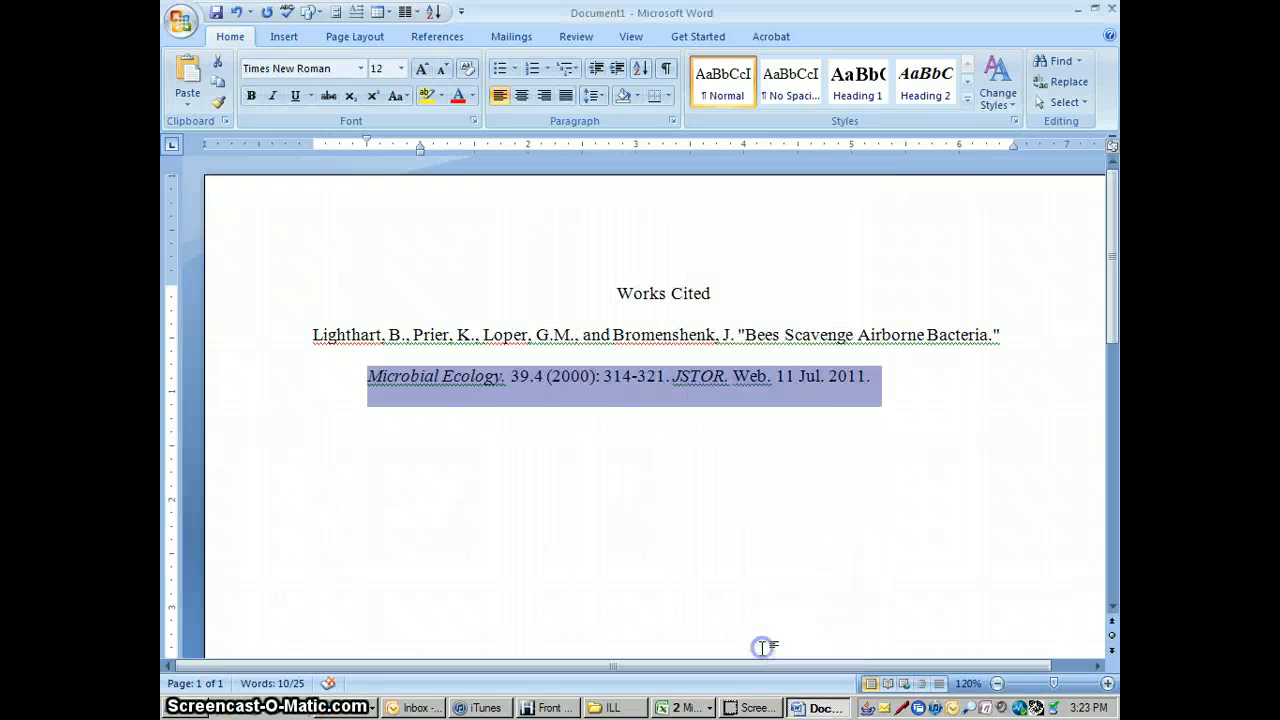
Step: Start a new paragraph below the citation and reset its first-line and left indents to the left margin
click(902, 375)
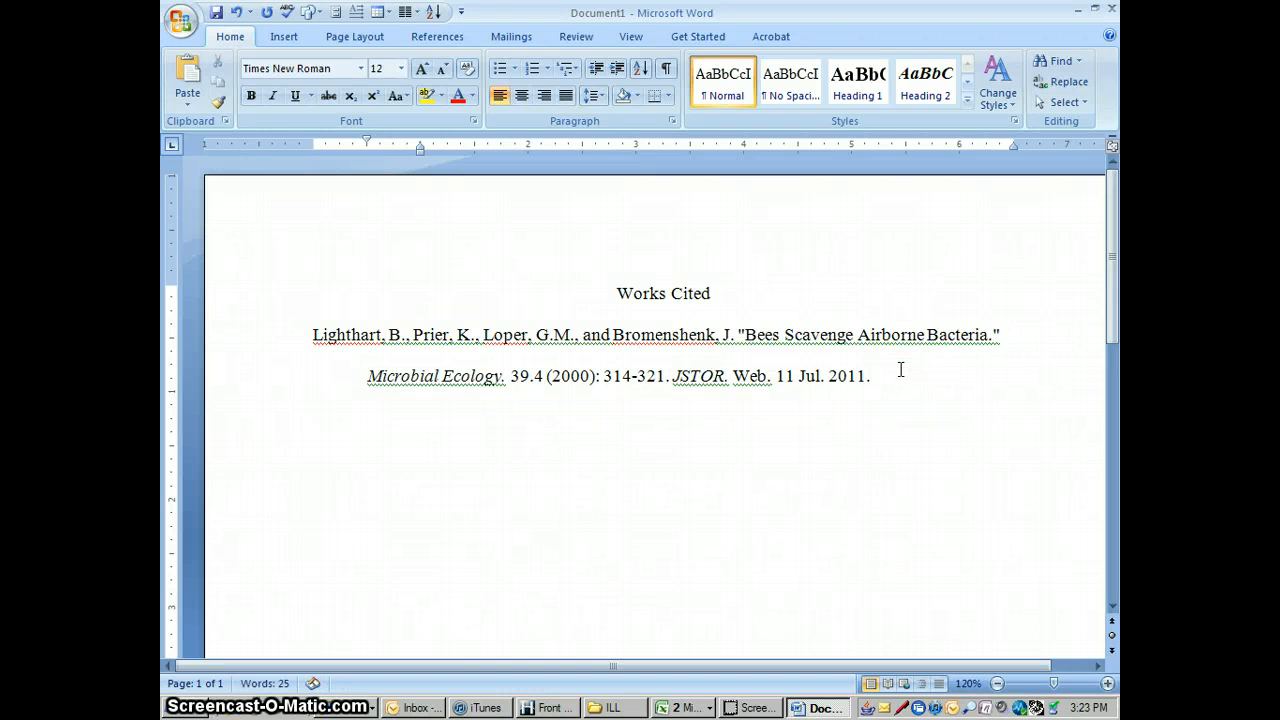
key(Return)
drag(316, 146, 313, 146)
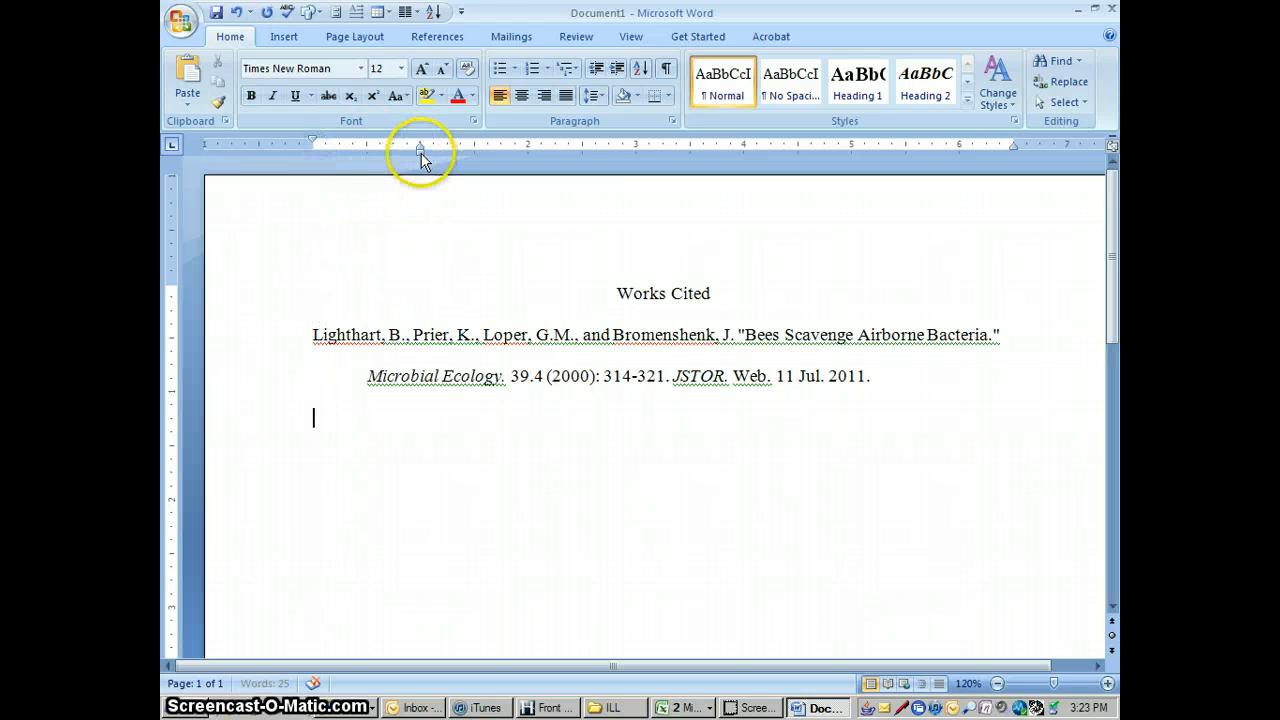
drag(420, 150, 312, 163)
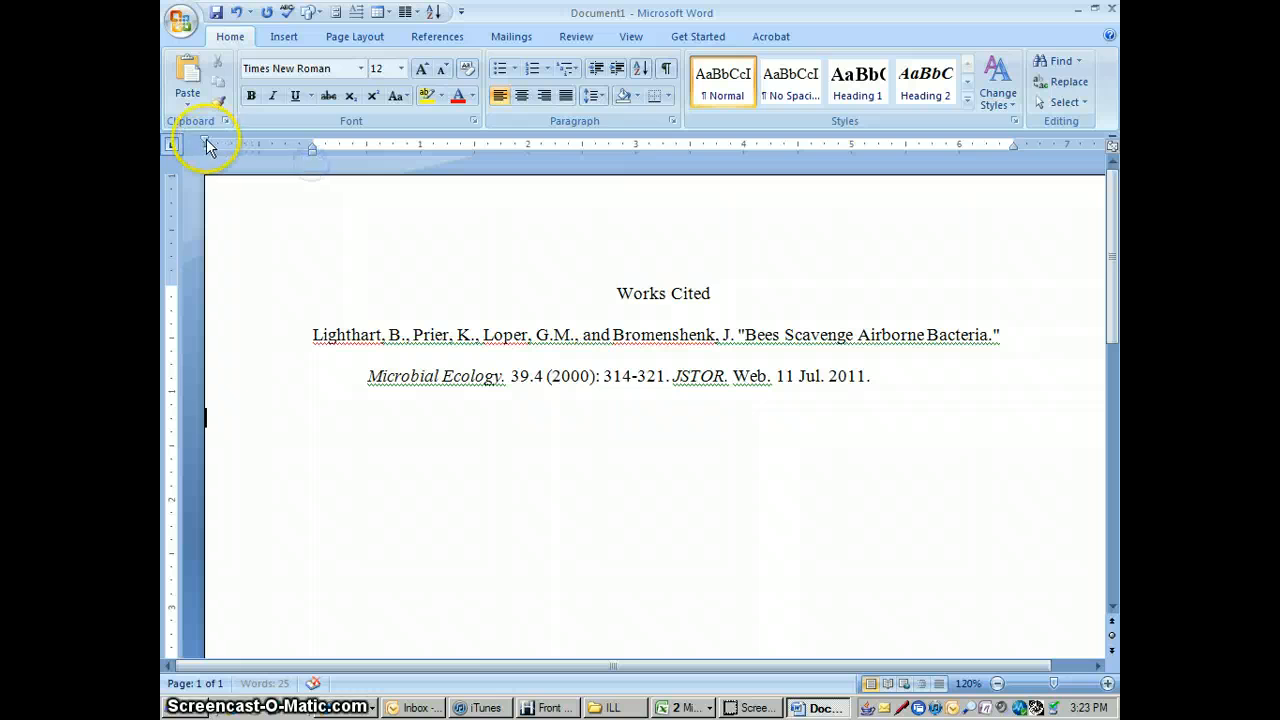
drag(205, 142, 313, 140)
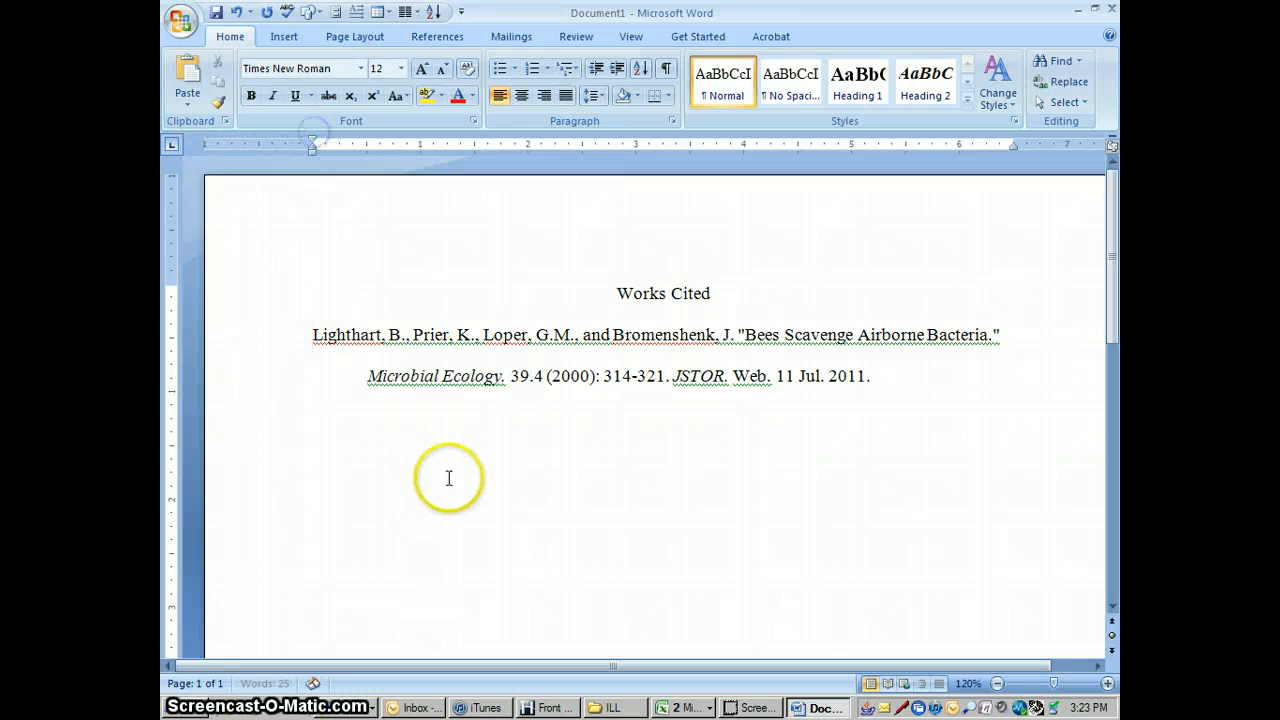
Step: Switch to the JSTOR window in Internet Explorer, return to the search results and open the article "Cytology of Bacteria. II"
click(392, 707)
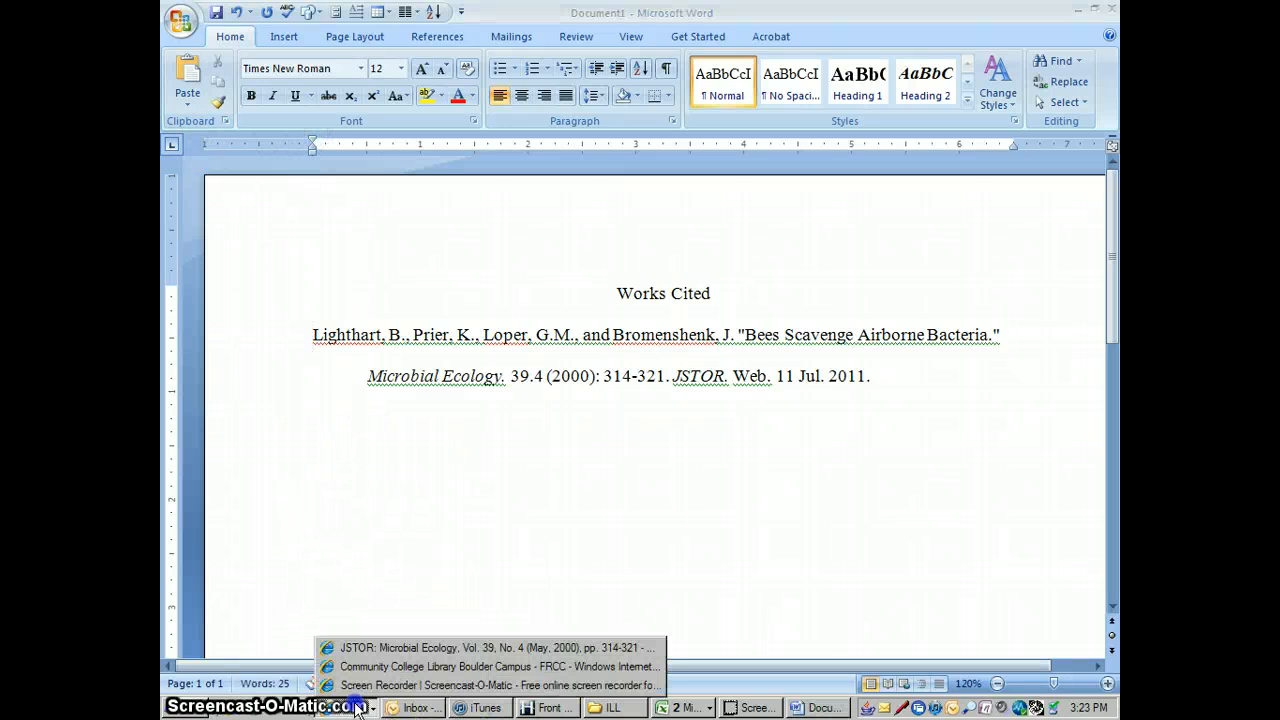
click(394, 635)
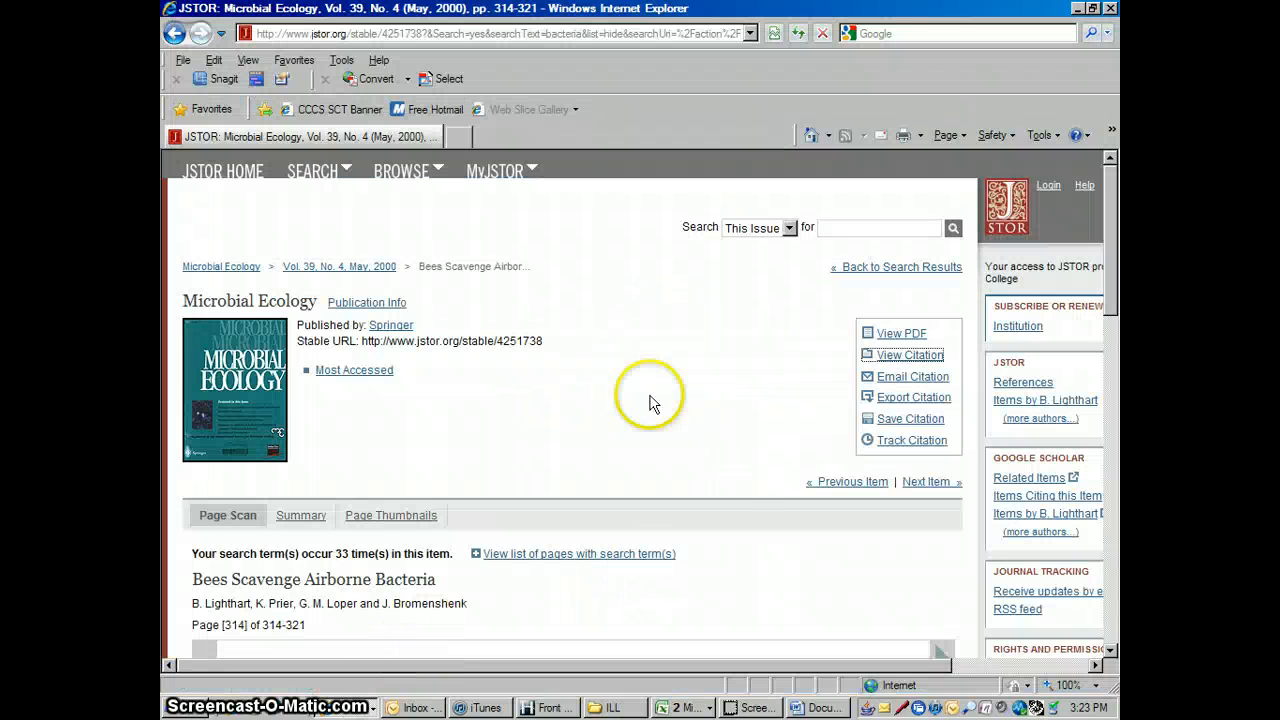
click(176, 37)
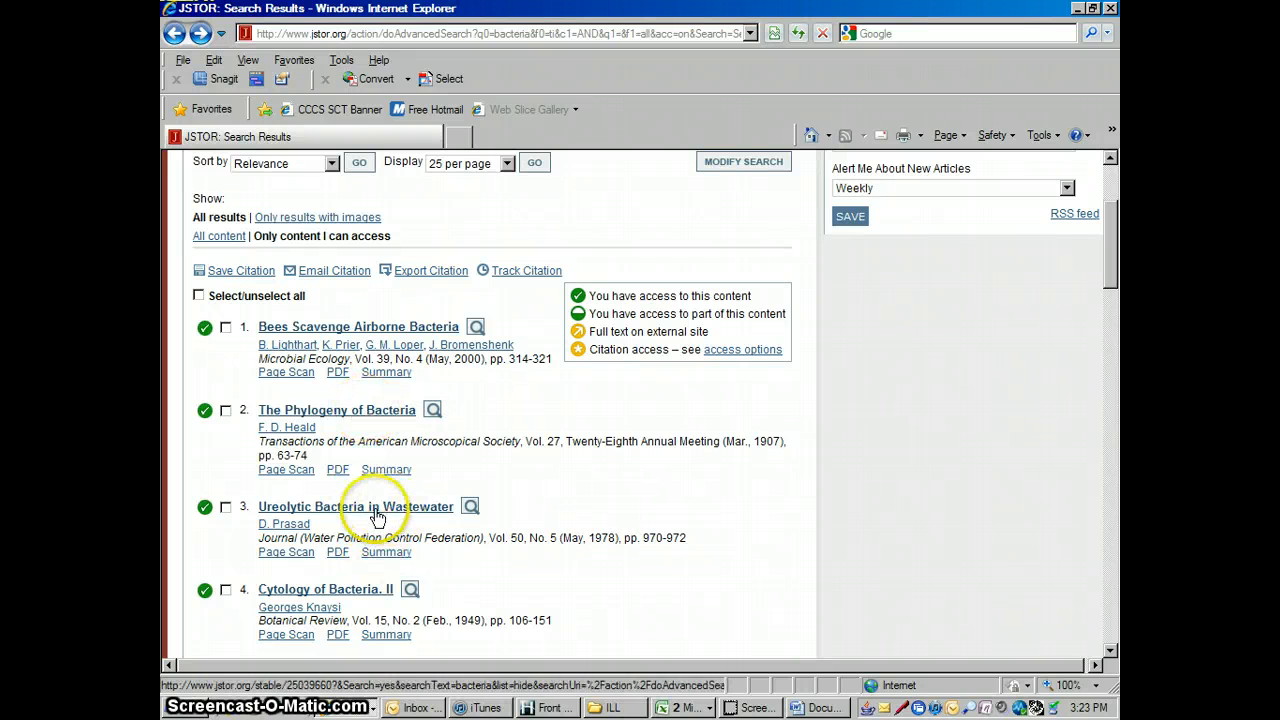
click(361, 595)
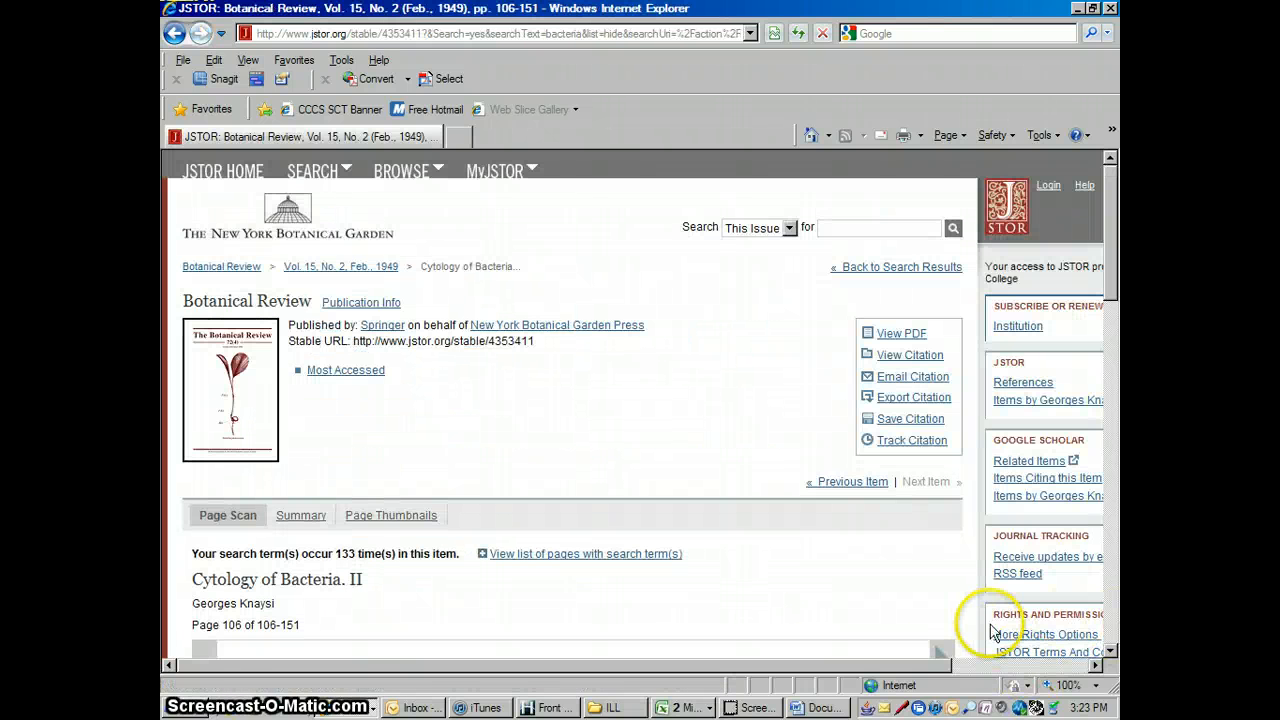
Step: Display the article's citation and copy its title, author, journal and volume/page lines
click(908, 355)
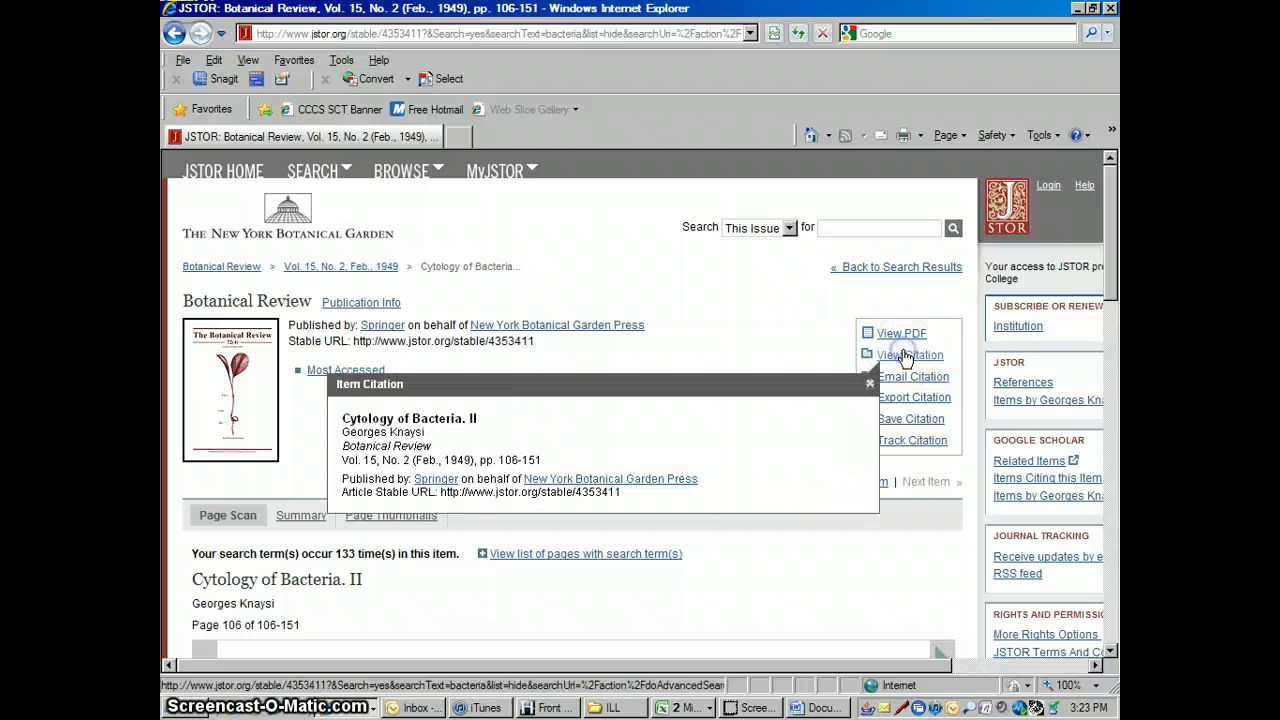
drag(341, 416, 550, 457)
key(ctrl+c)
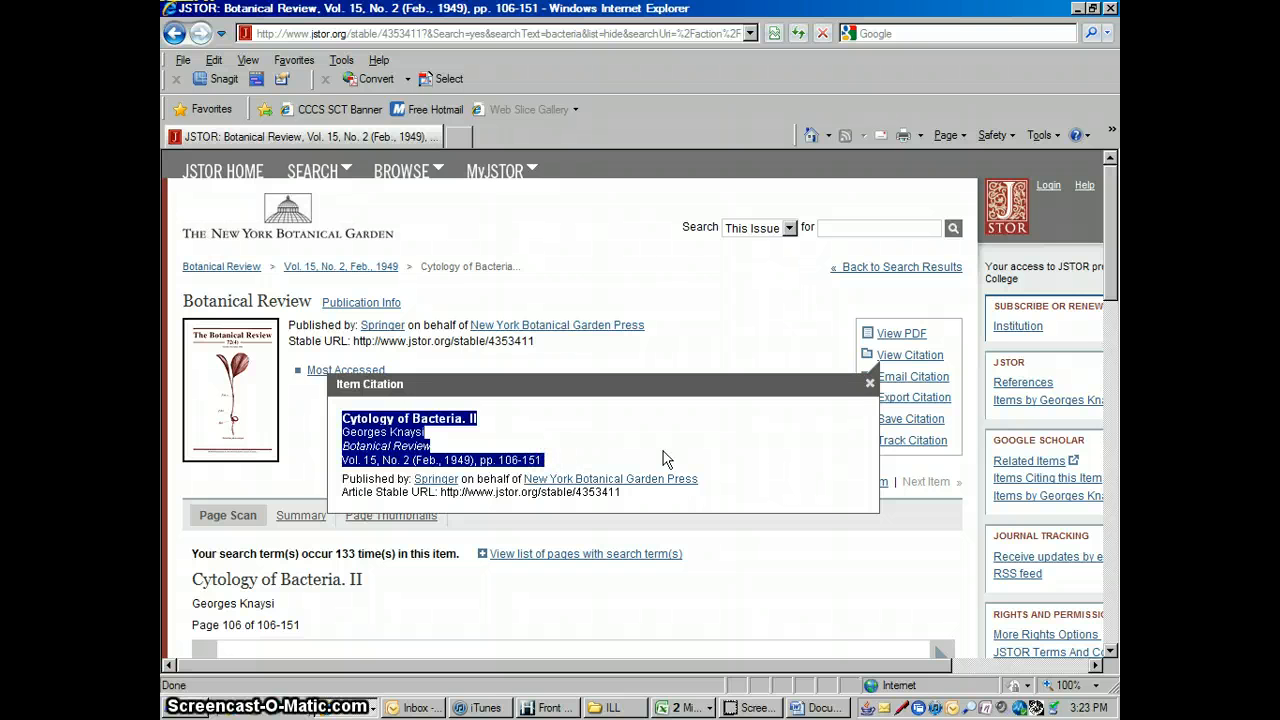
Step: Switch back to the Word document and paste the copied citation as text only on the empty line below the first entry
click(812, 707)
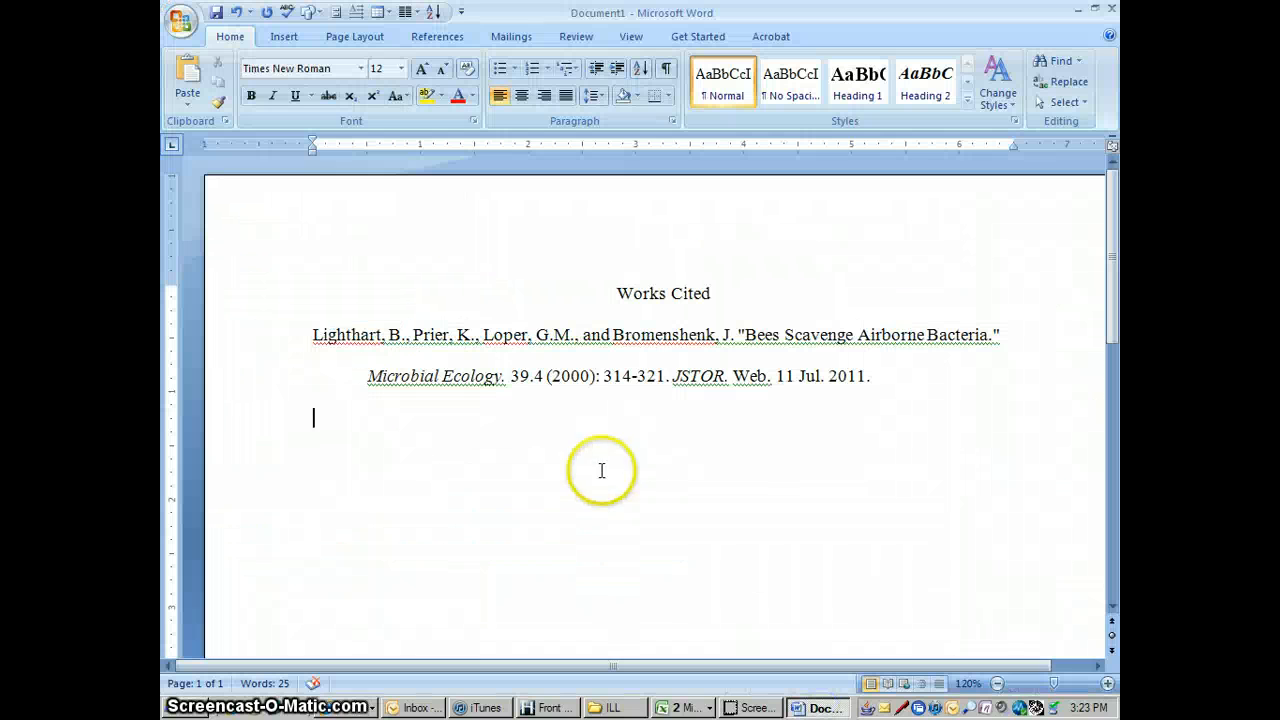
click(326, 424)
right_click(326, 424)
click(373, 470)
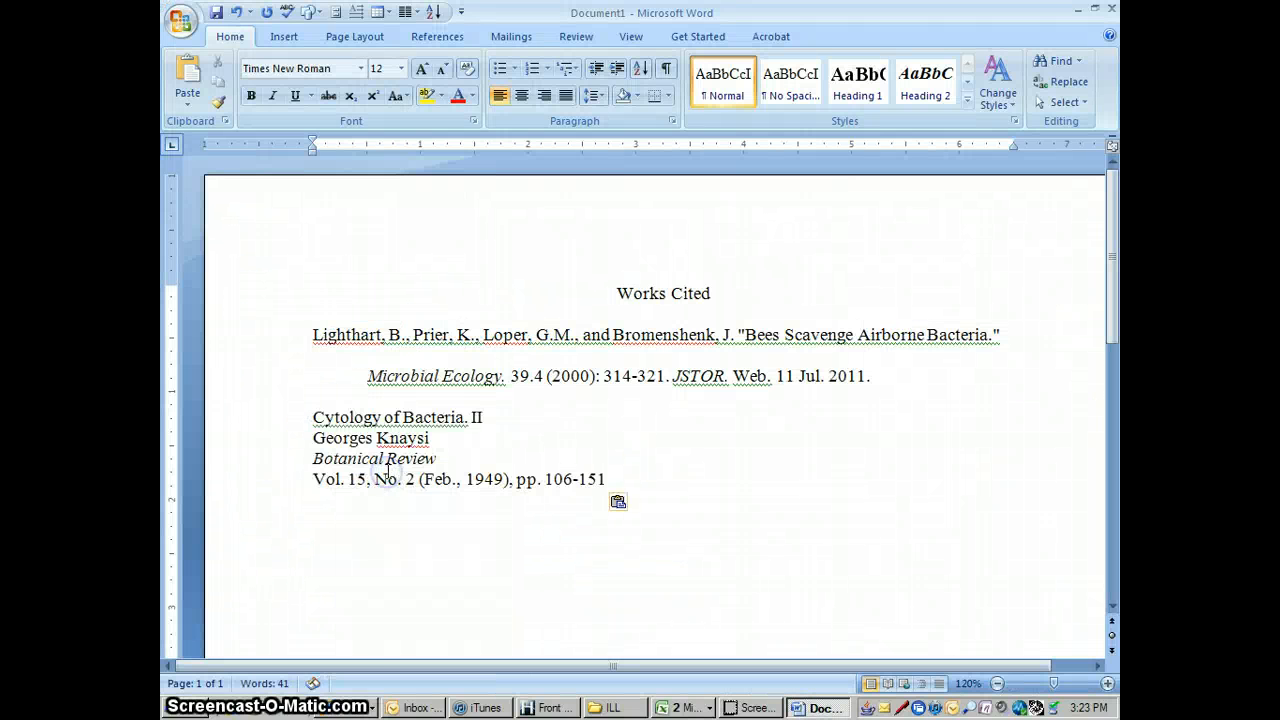
click(634, 504)
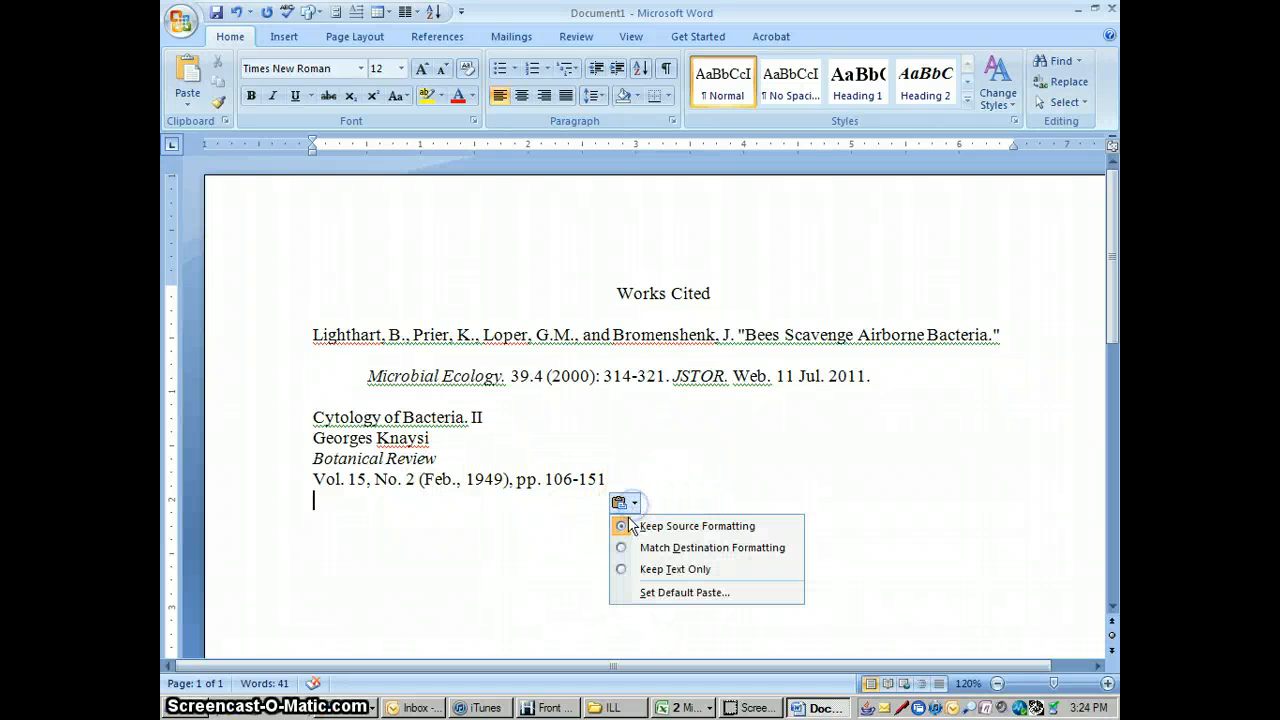
click(626, 569)
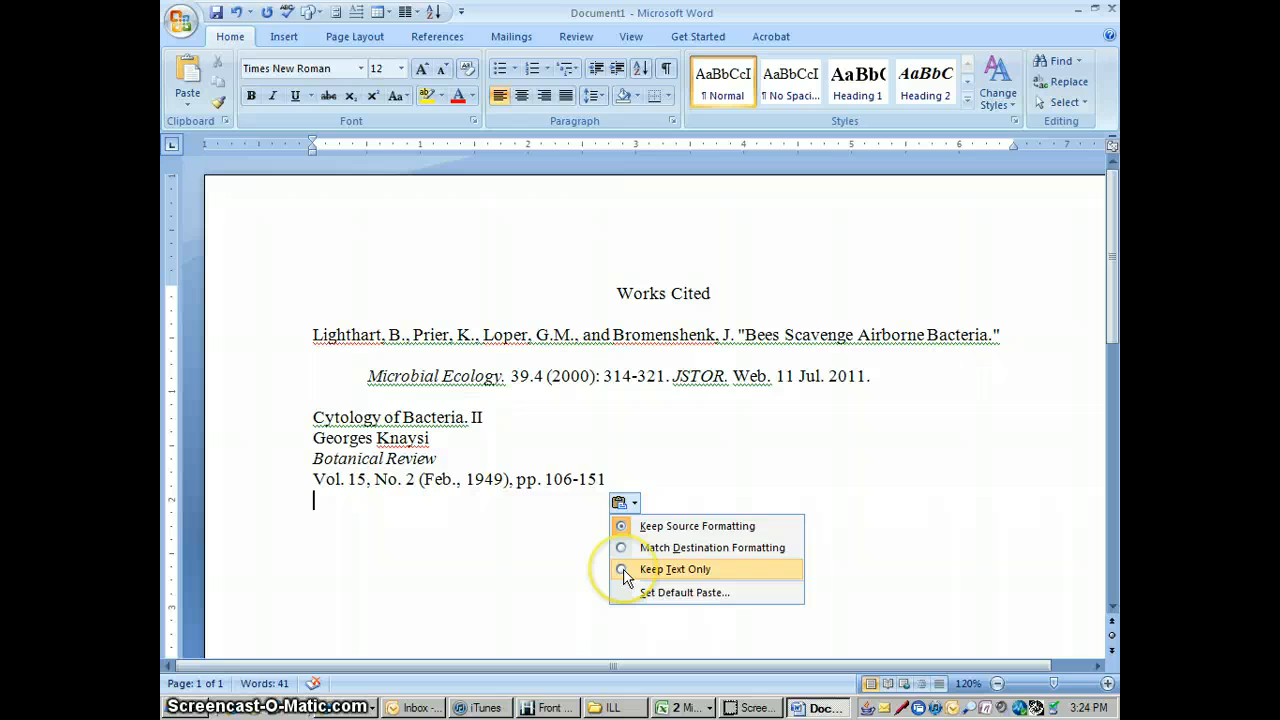
click(611, 446)
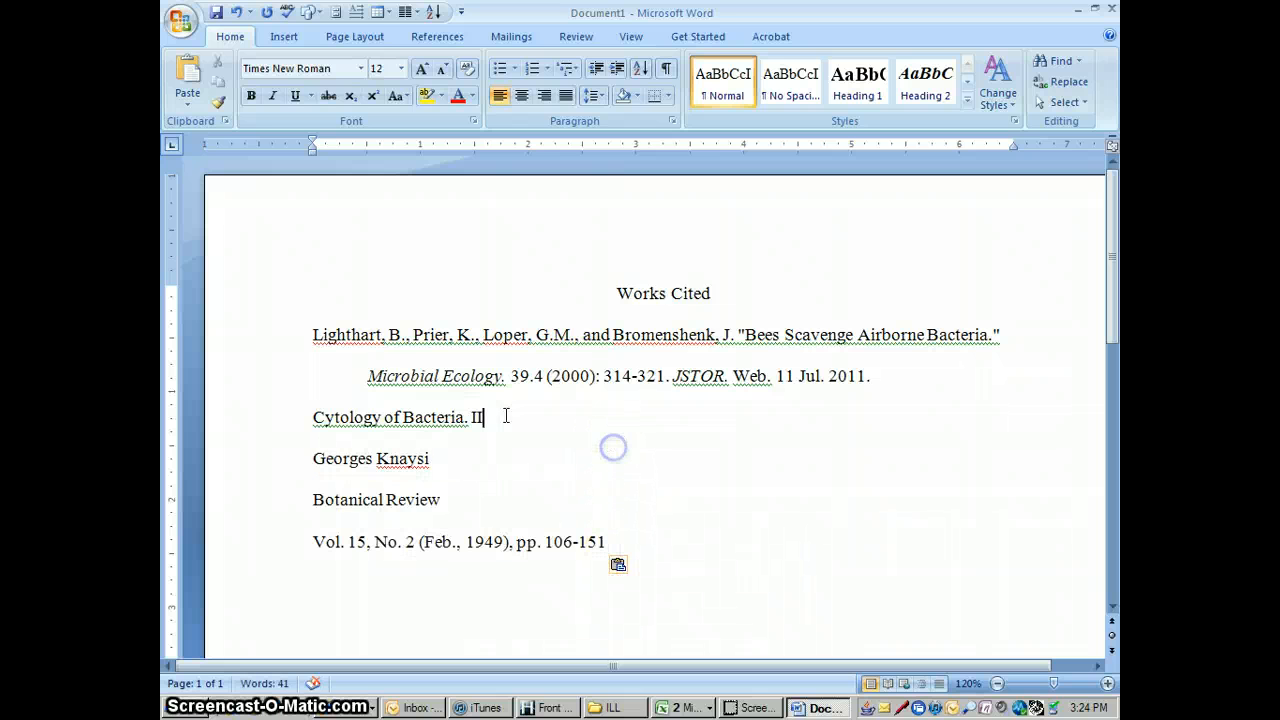
Step: Move the author line of the pasted citation above the "Cytology of Bacteria. II" title line
drag(313, 458, 413, 456)
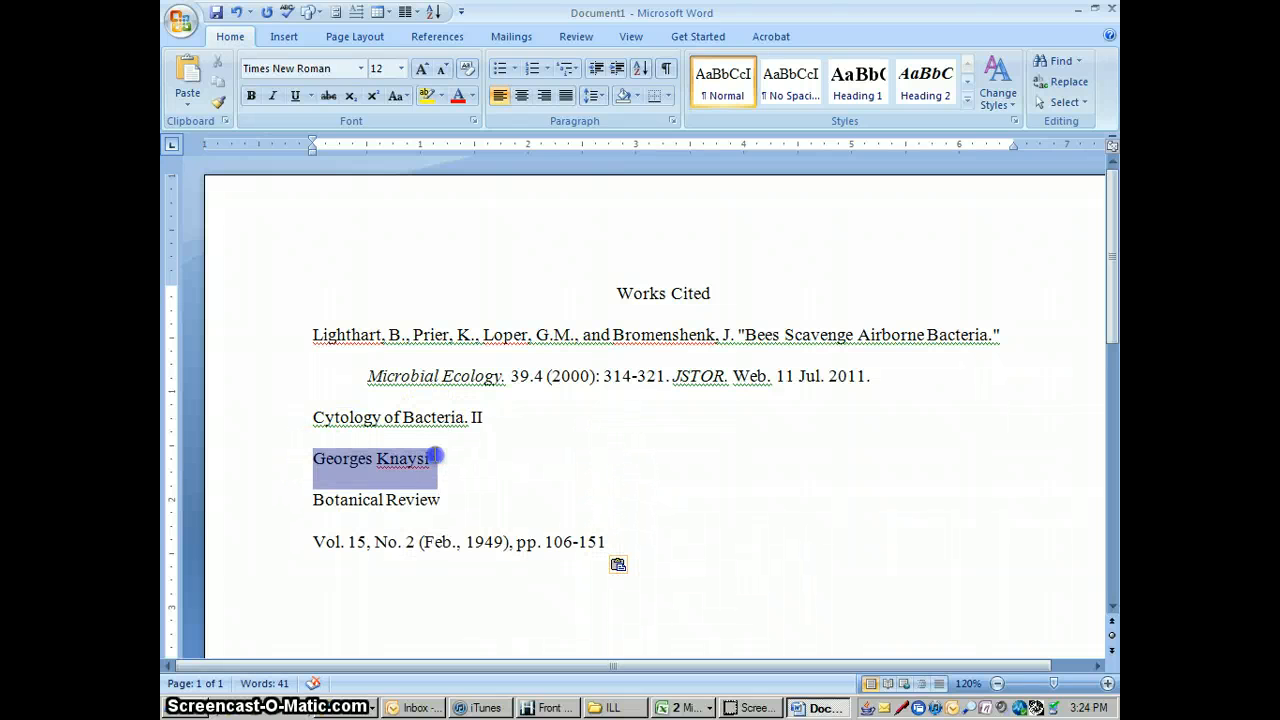
key(Delete)
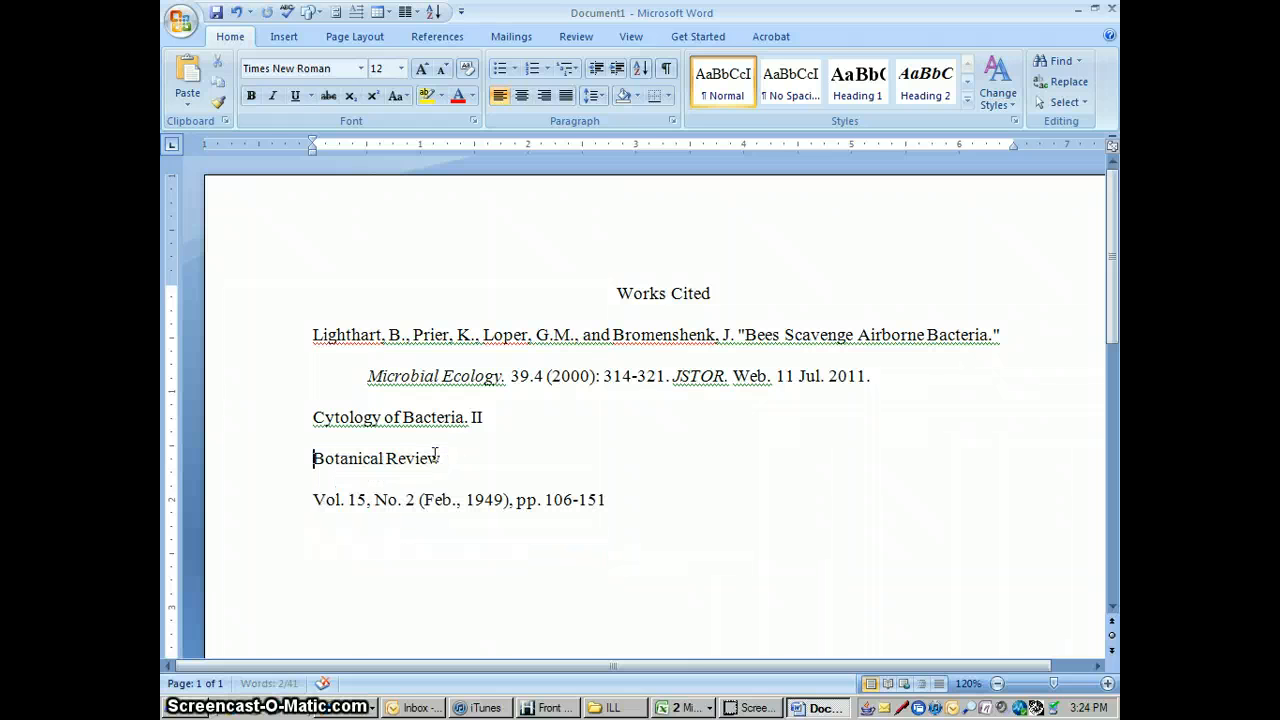
click(313, 418)
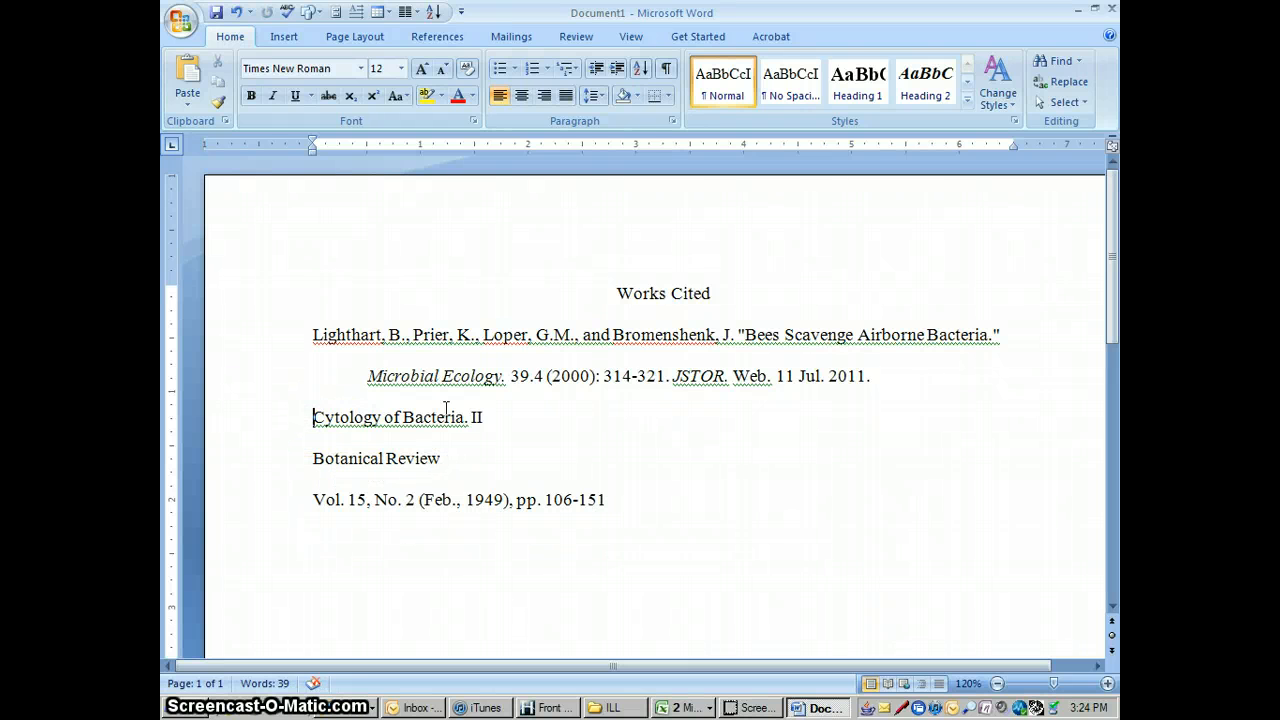
text(Georges Knaysi)
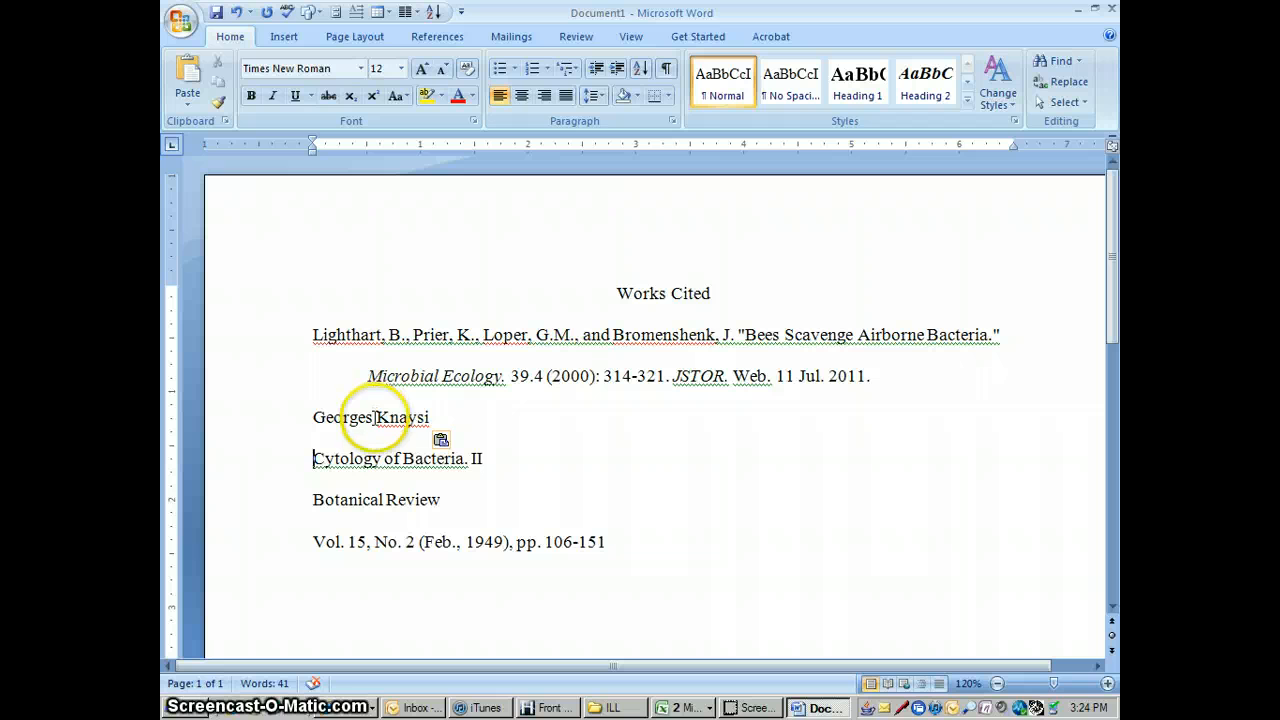
Step: Rewrite the author's name as last name, comma, first name, ending with a period
click(431, 418)
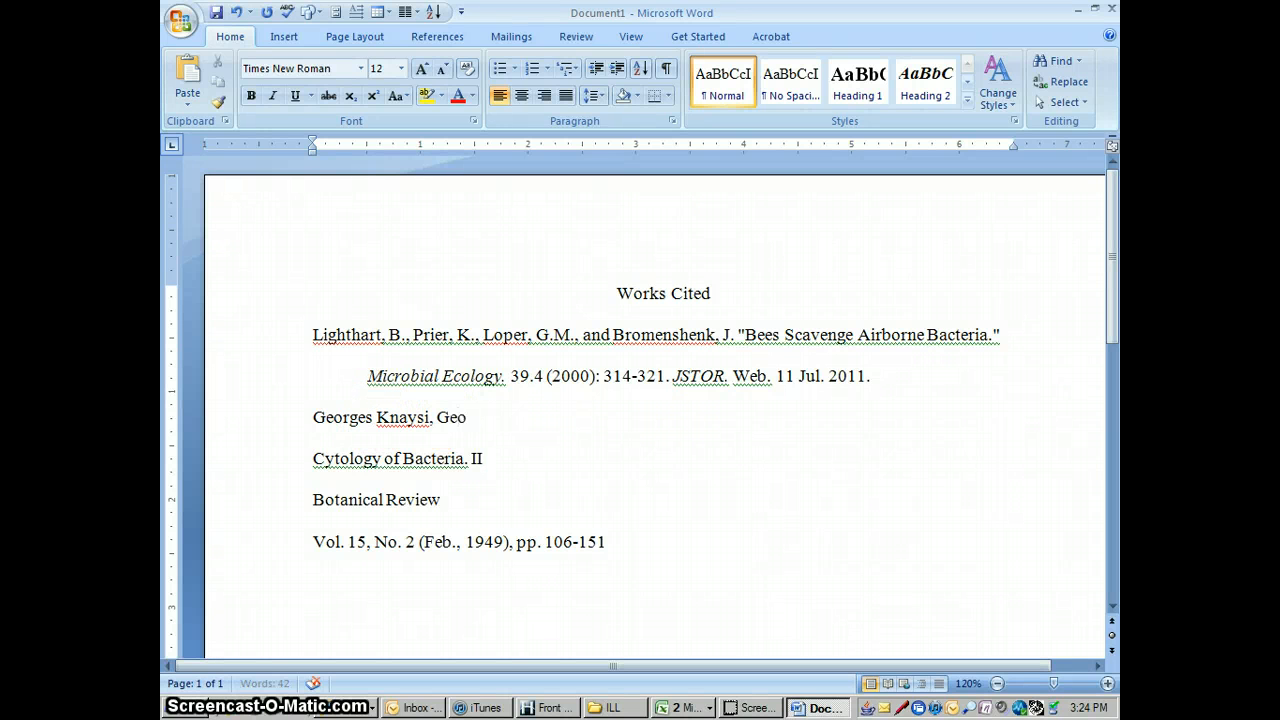
text(, Geor)
key(Delete)
key(Delete)
key(Delete)
key(Delete)
key(Delete)
key(Delete)
key(Delete)
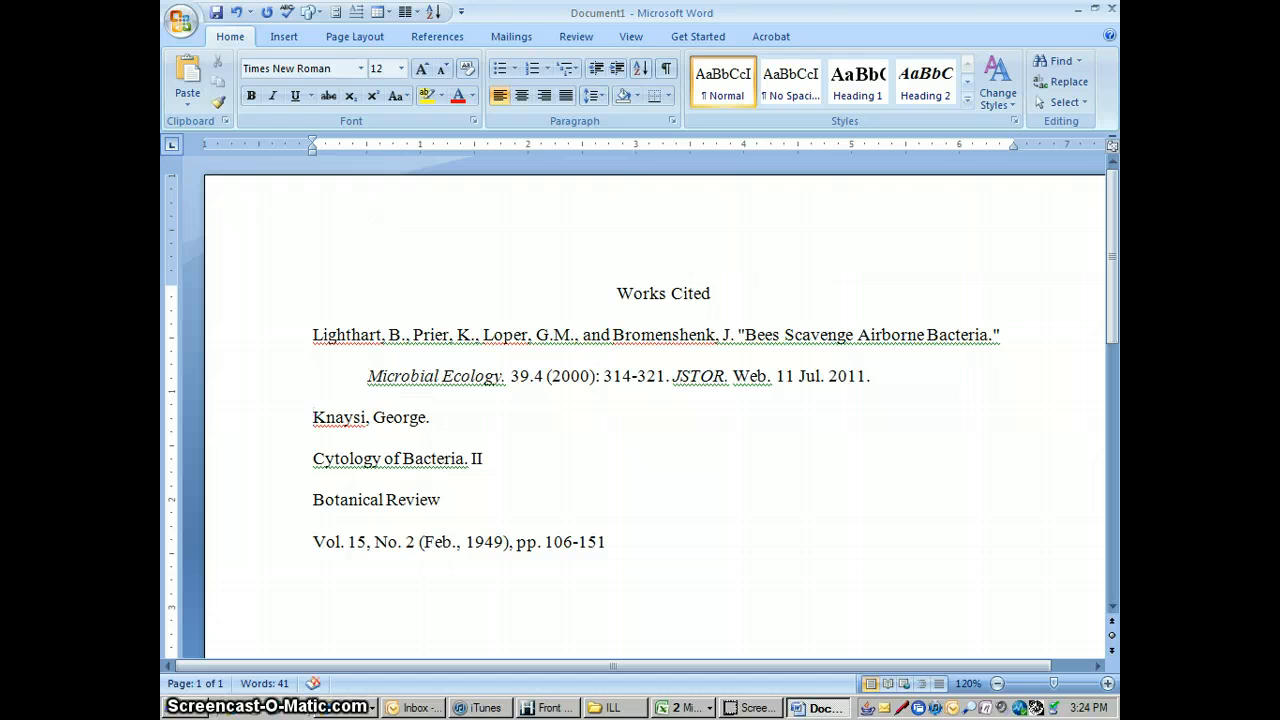
Step: Join the article title to the author line and punctuate it as "Cytology of Bacteria II." in quotation marks
key(Delete)
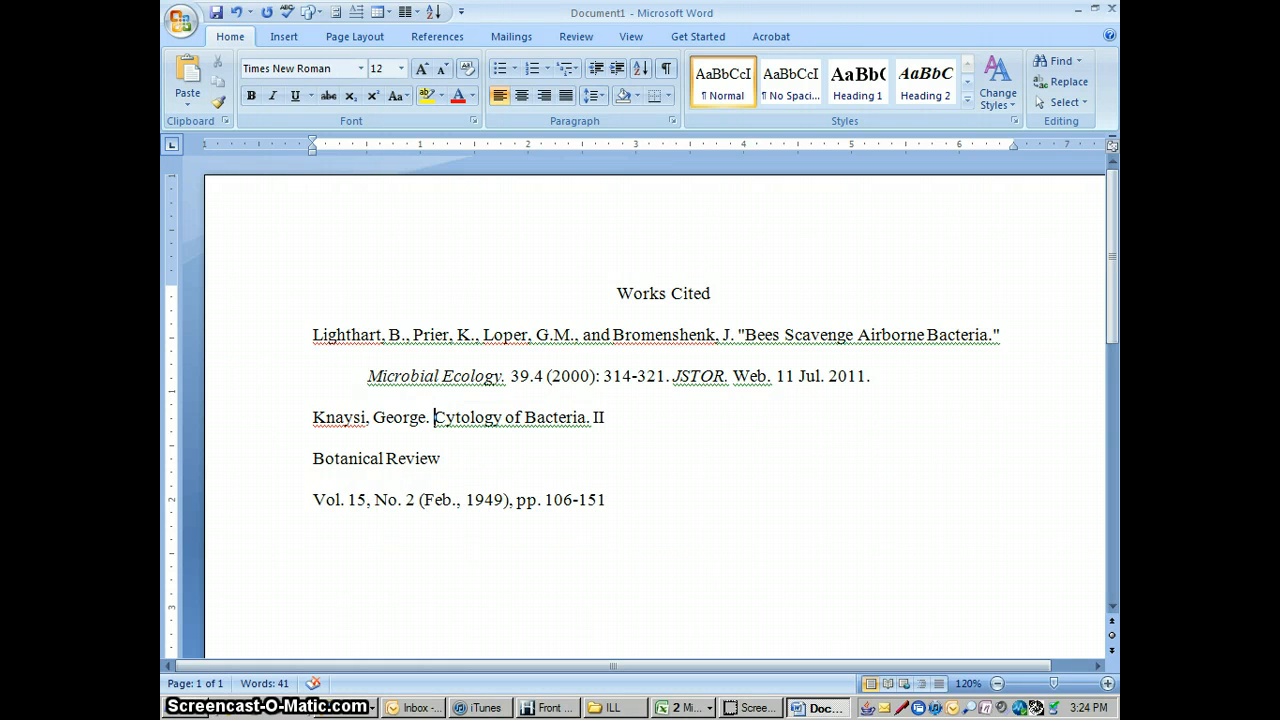
text(")
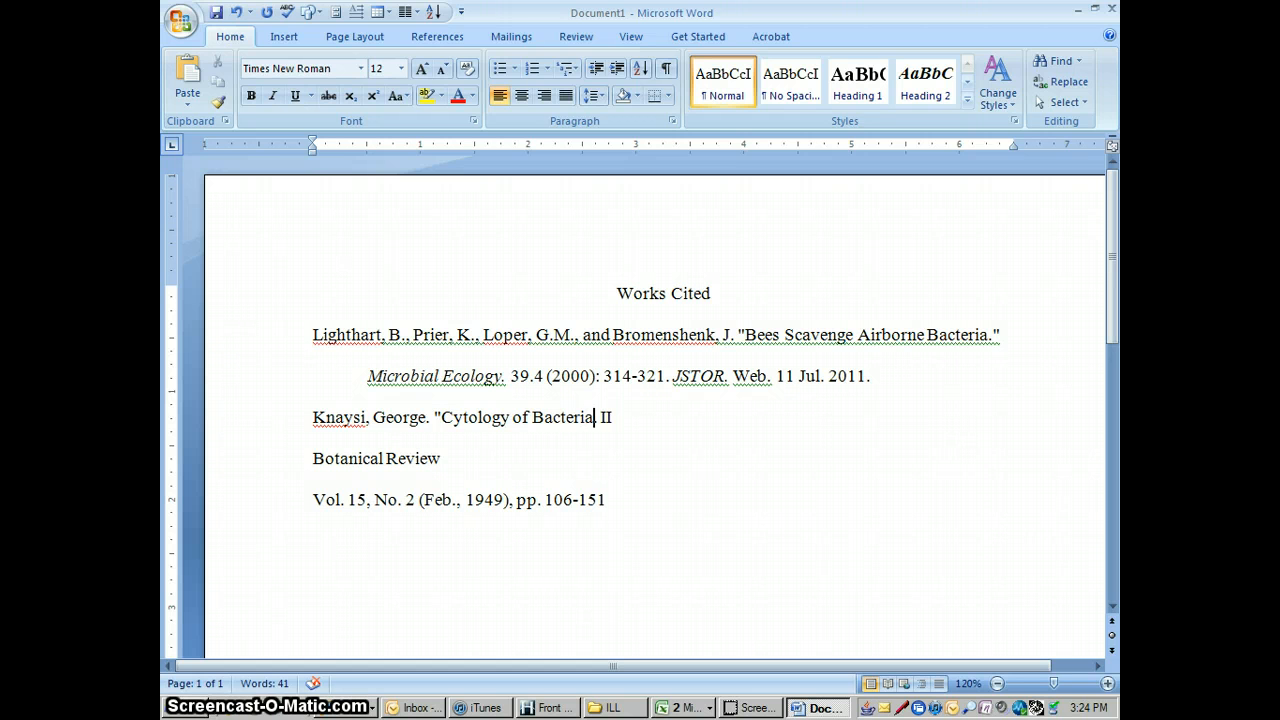
text(I)
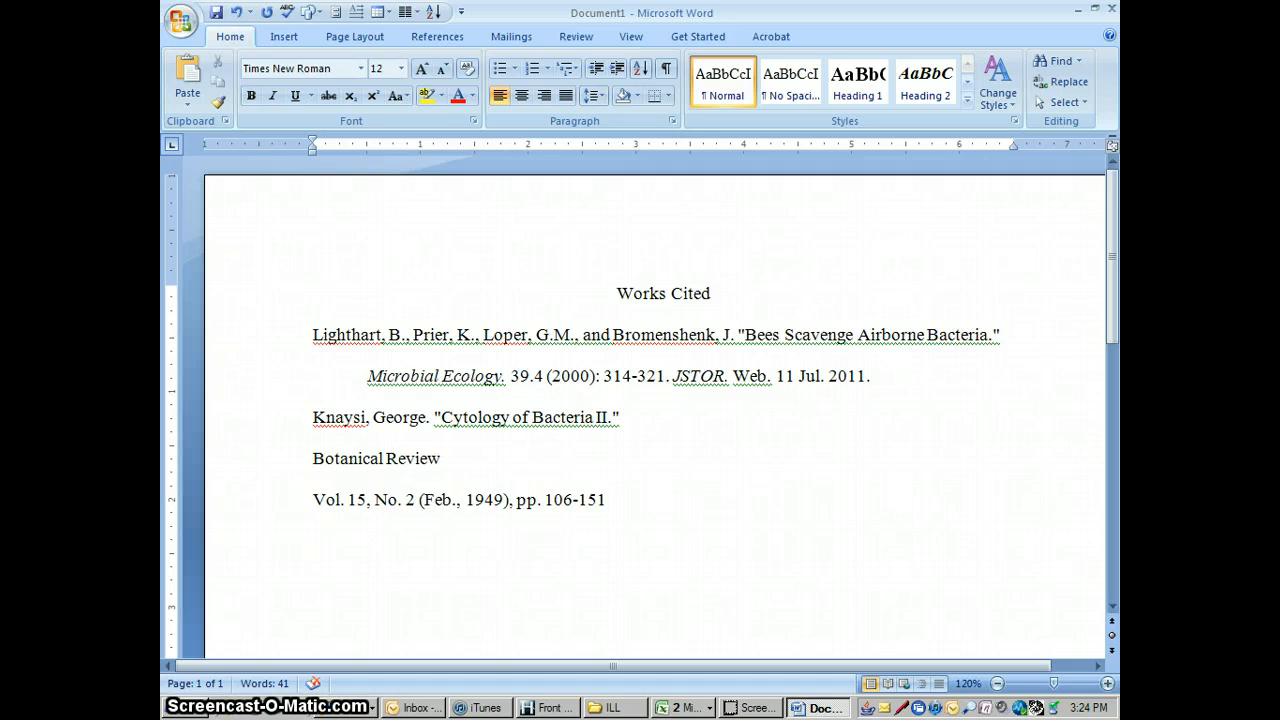
Step: Join Botanical Review to the title line, italicize it and add a period, with italics off for the text that follows
key(Delete)
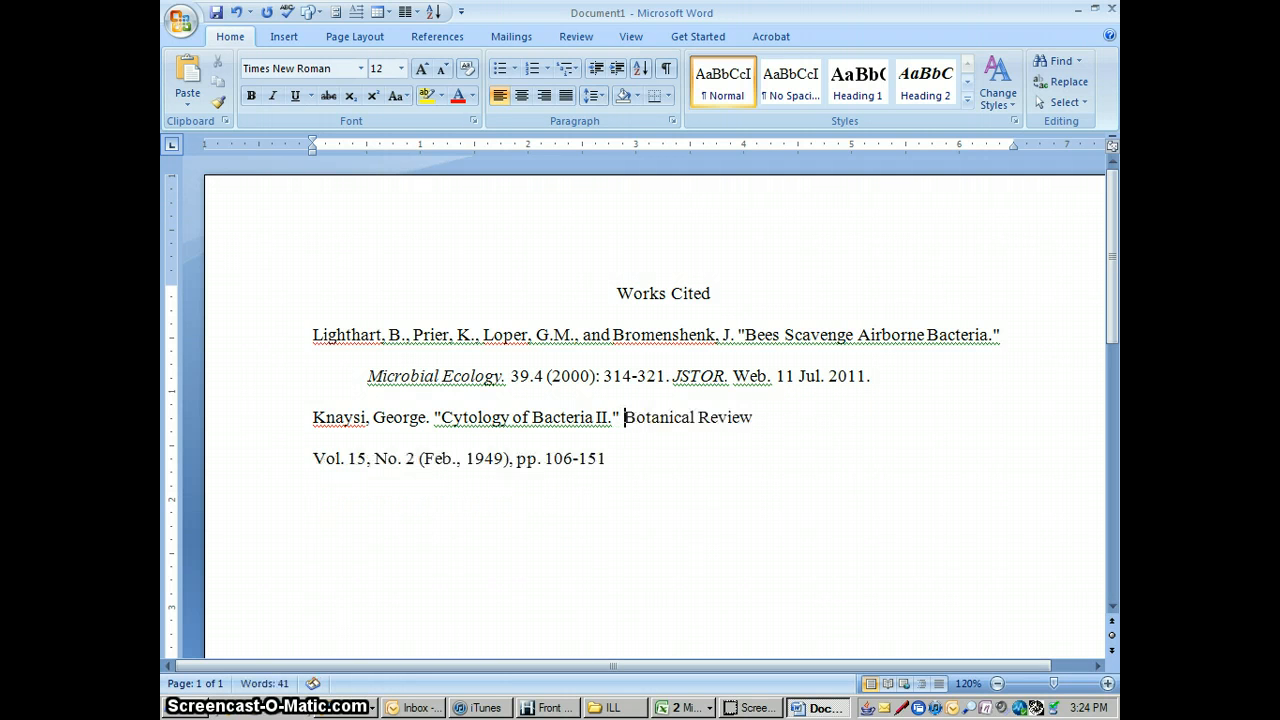
click(630, 417)
drag(630, 417, 741, 420)
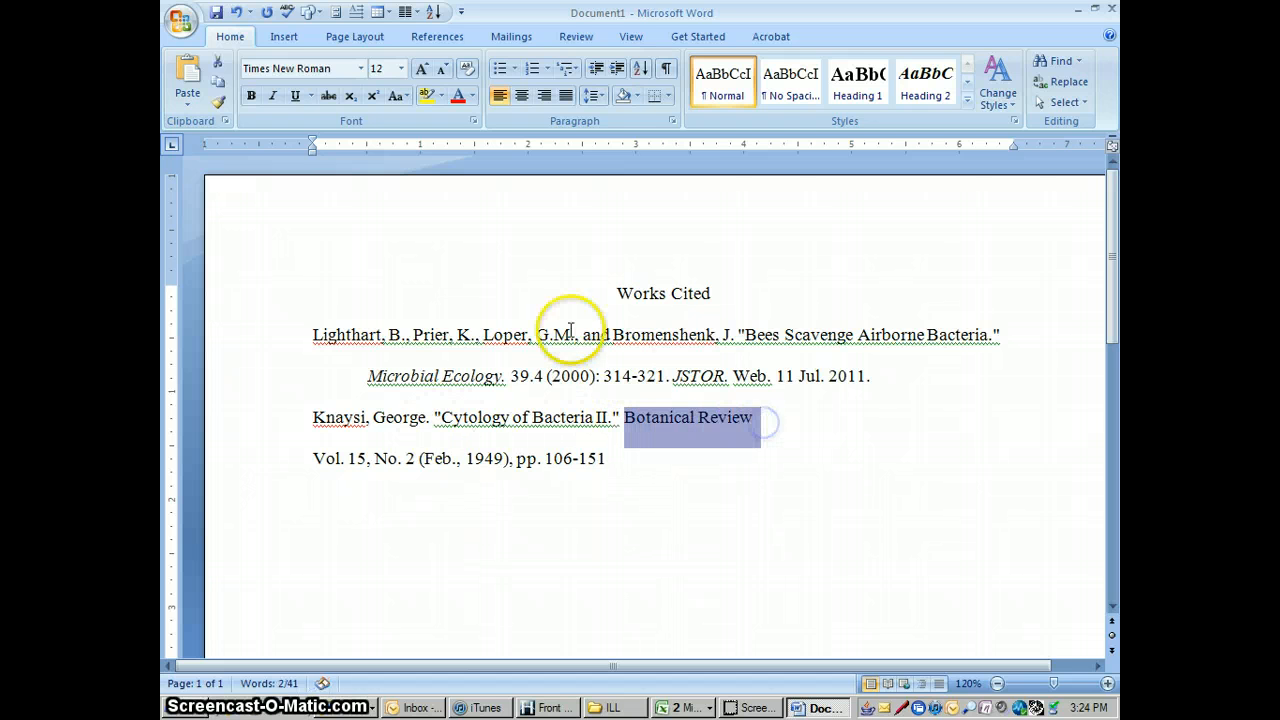
click(782, 443)
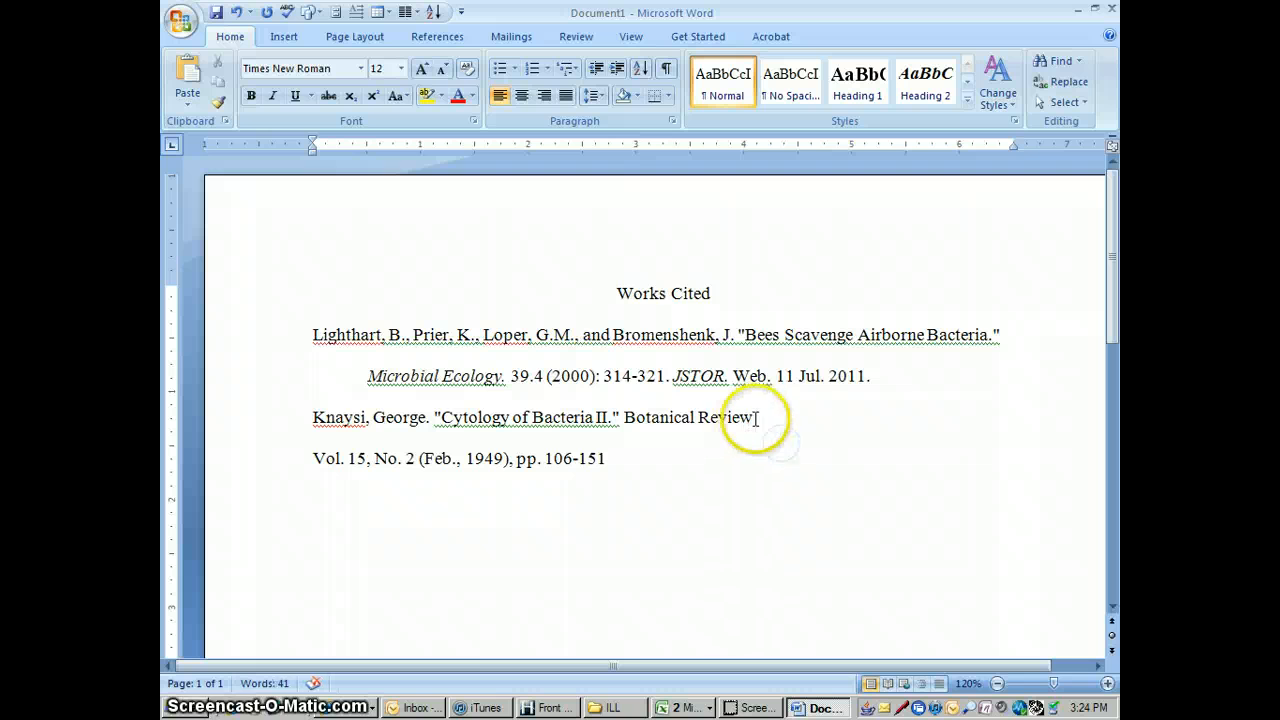
drag(755, 417, 629, 422)
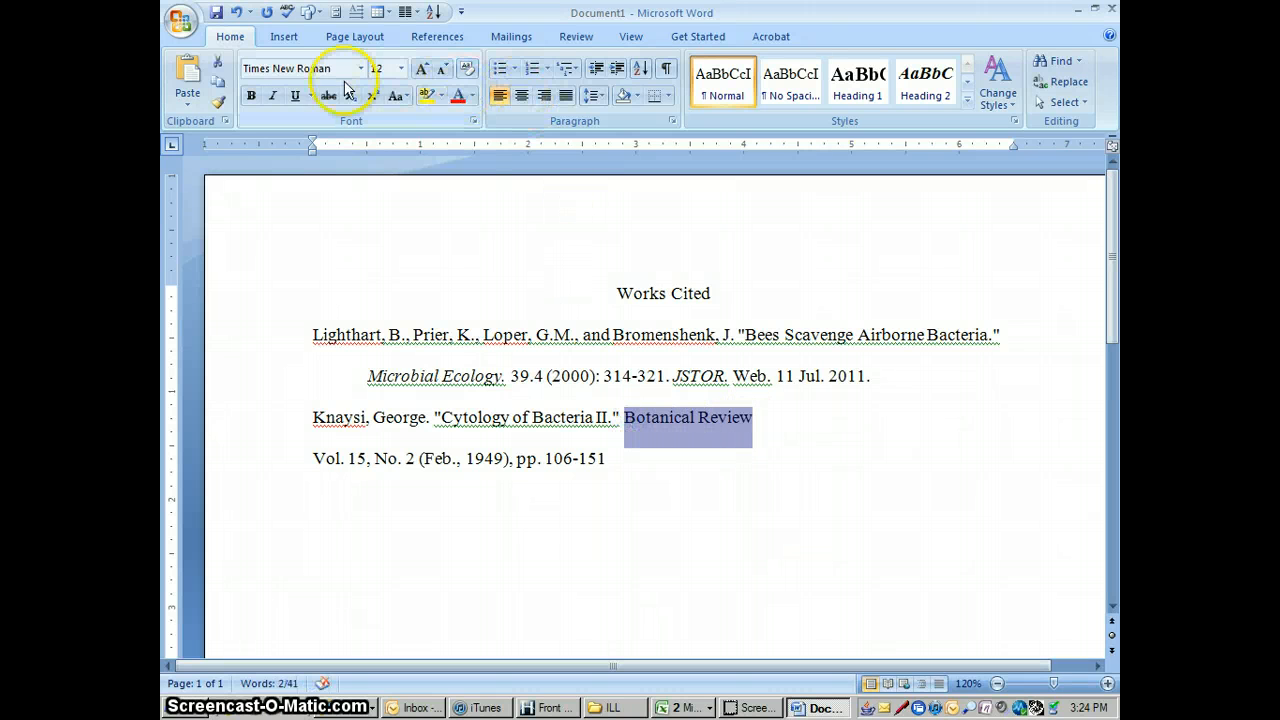
click(273, 96)
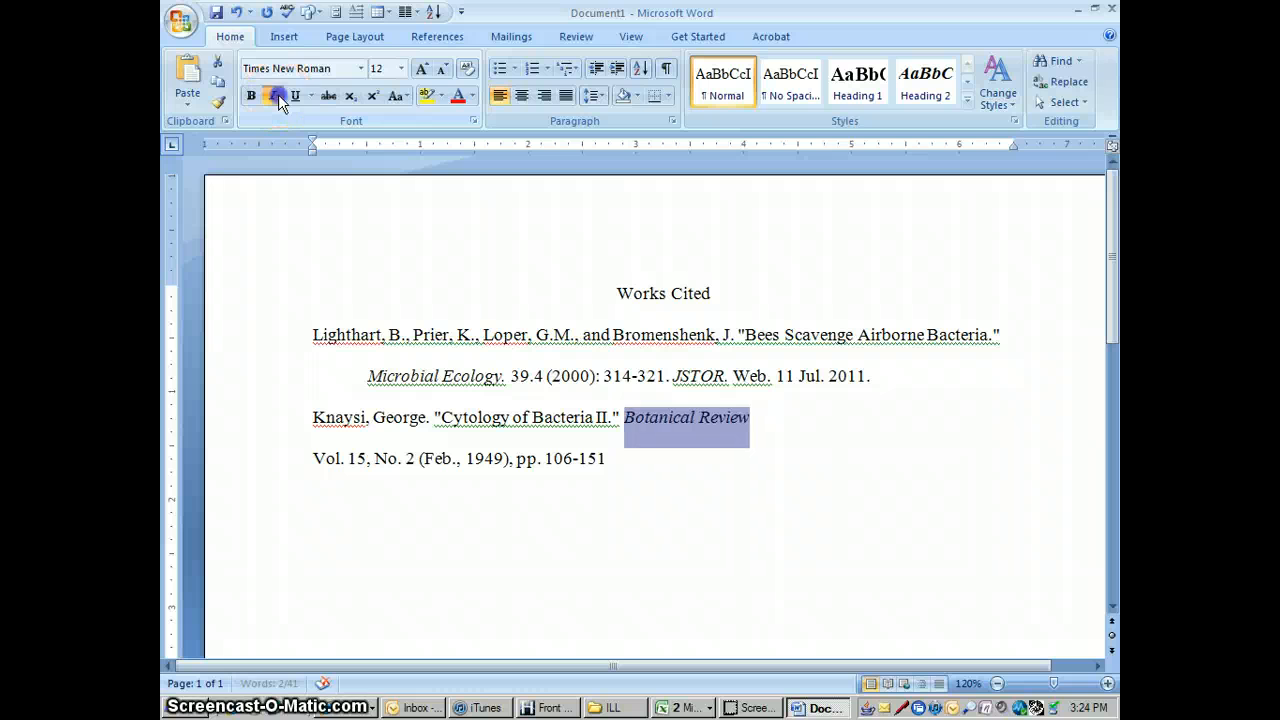
click(753, 417)
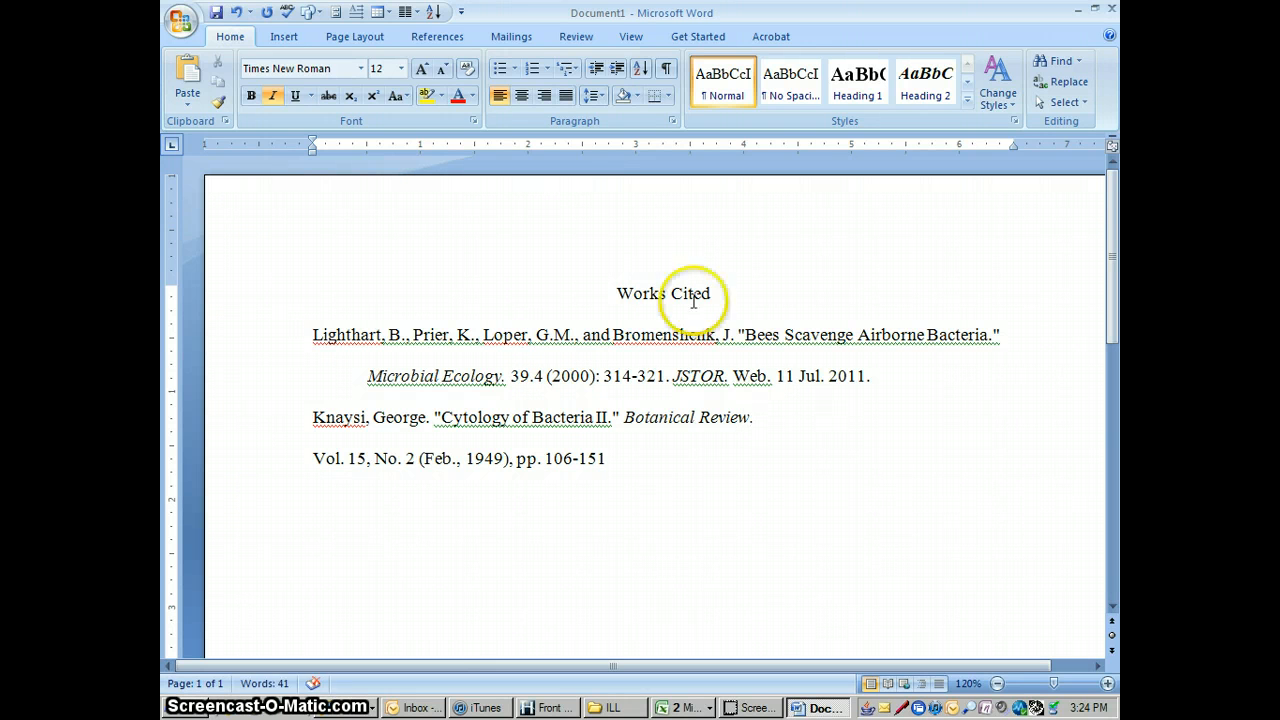
click(272, 96)
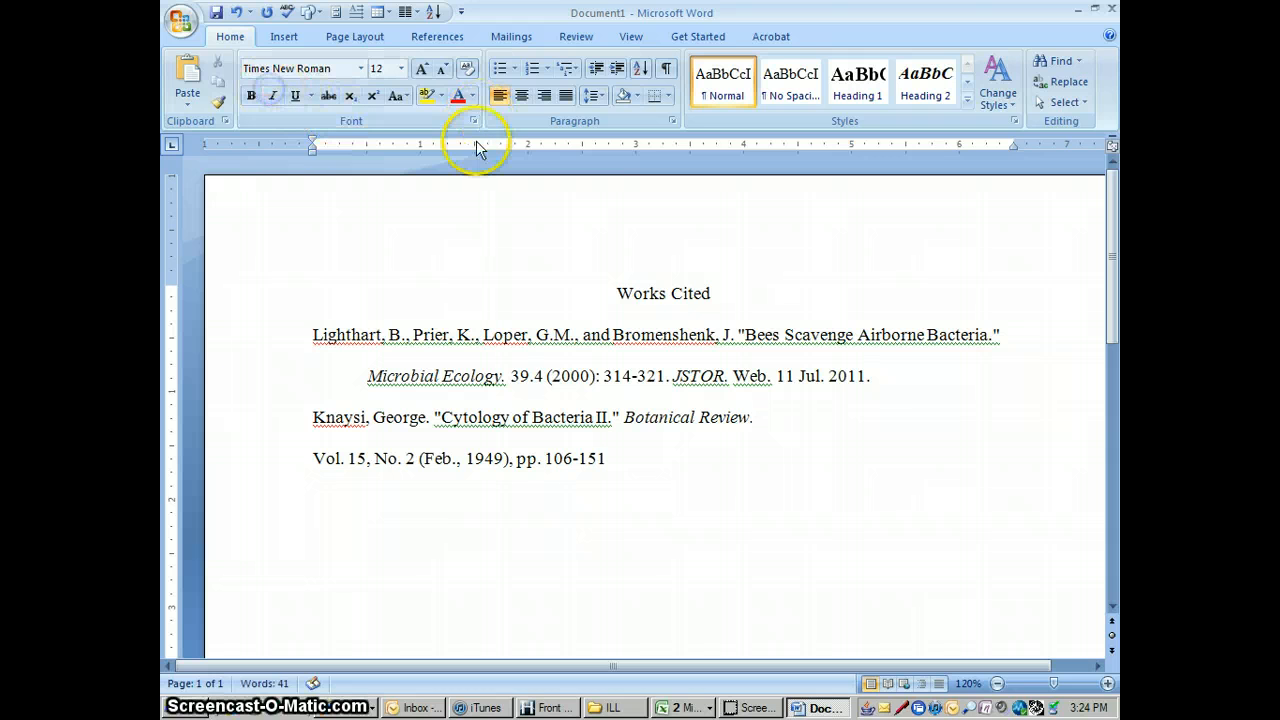
Step: Join the volume line after Botanical Review and remove the "Vol." label before 15
key(Delete)
key(Delete)
key(Delete)
key(Delete)
key(Delete)
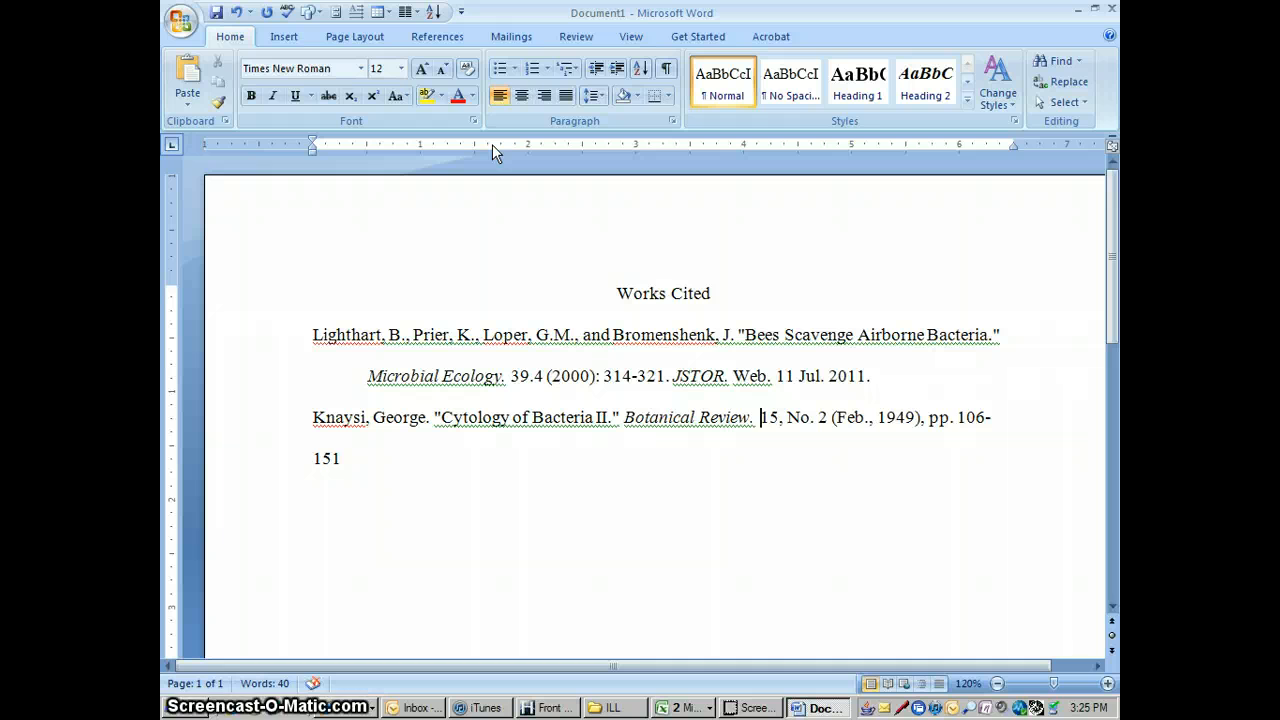
key(Delete)
text(1)
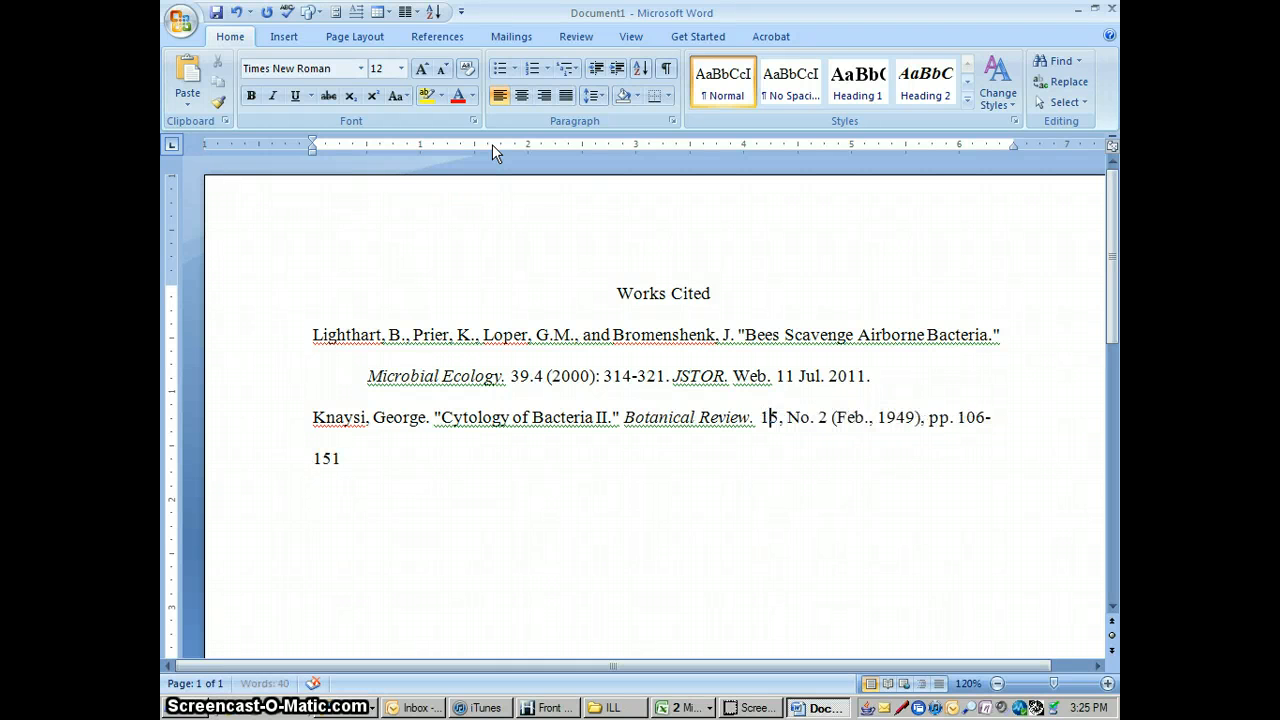
Step: Condense the volume and issue numbers to 15.2 by removing the comma and the "No." label
key(Right)
key(Delete)
key(Delete)
key(Delete)
key(Delete)
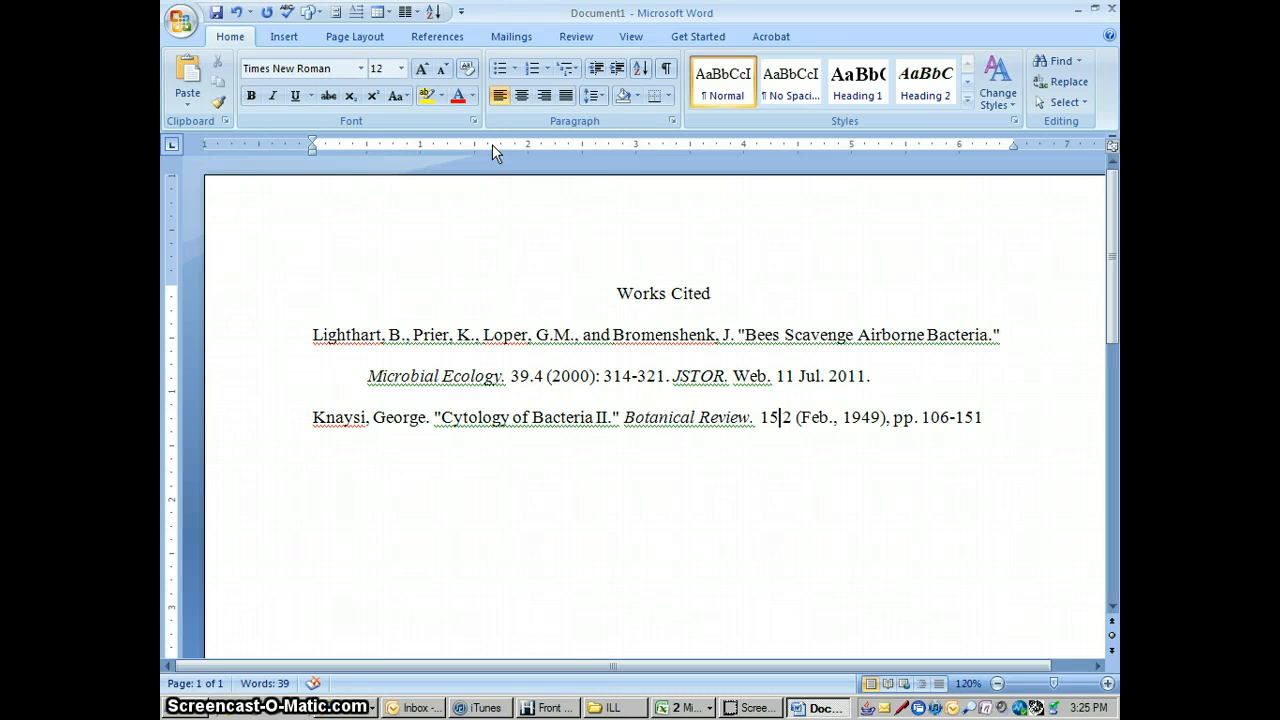
text(.)
key(Right)
key(BackSpace)
key(Right)
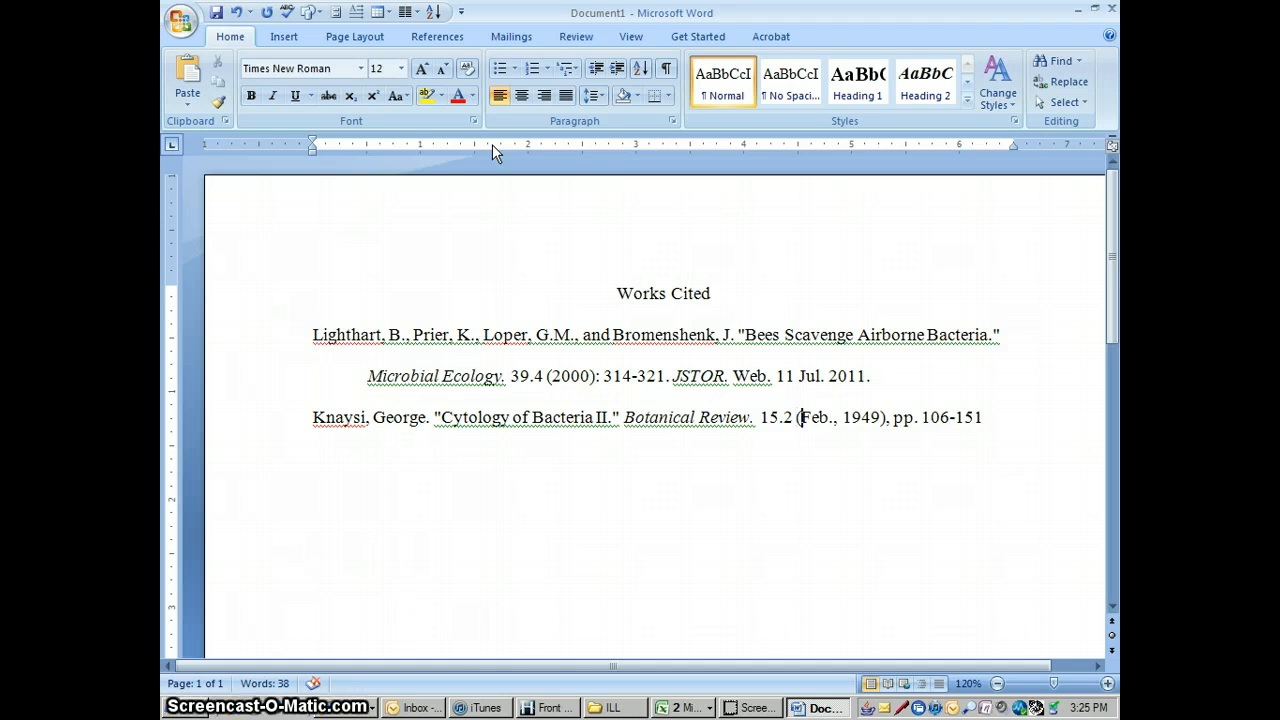
Step: Remove the month from the publication date to leave (1949), and add a colon after the closing parenthesis
key(Delete)
key(Delete)
key(Delete)
key(Delete)
key(Delete)
key(Delete)
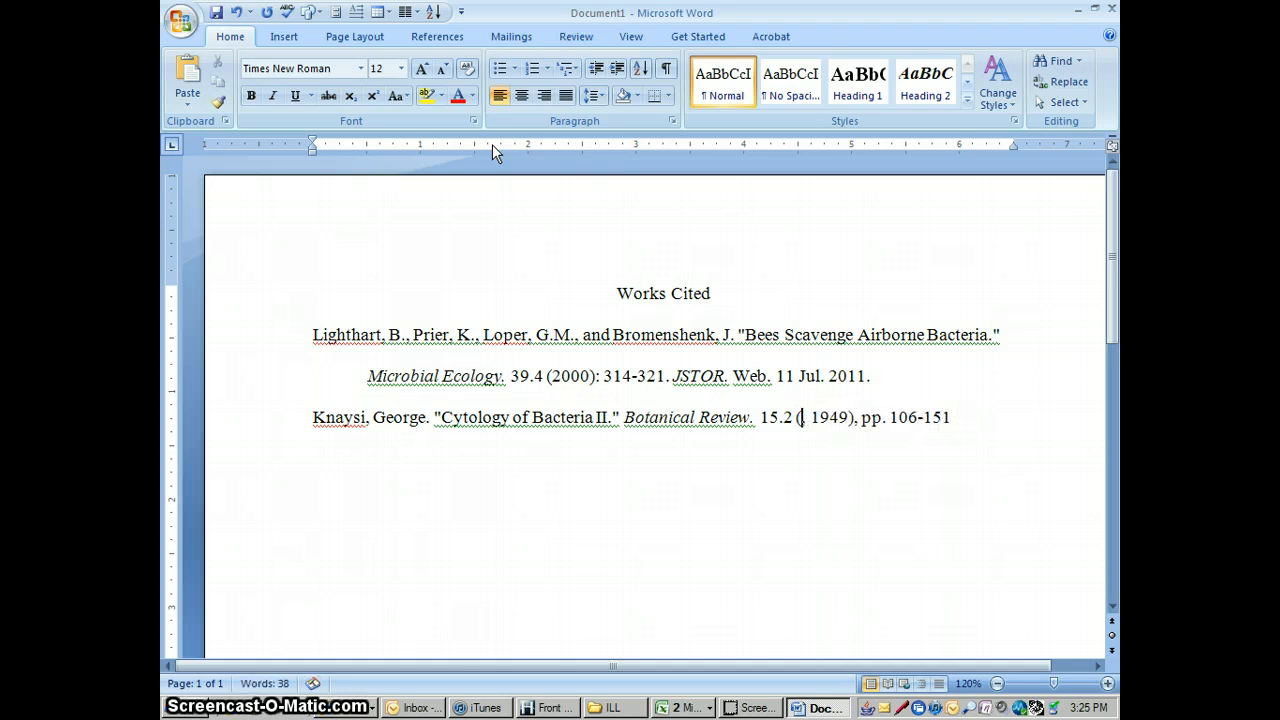
key(Delete)
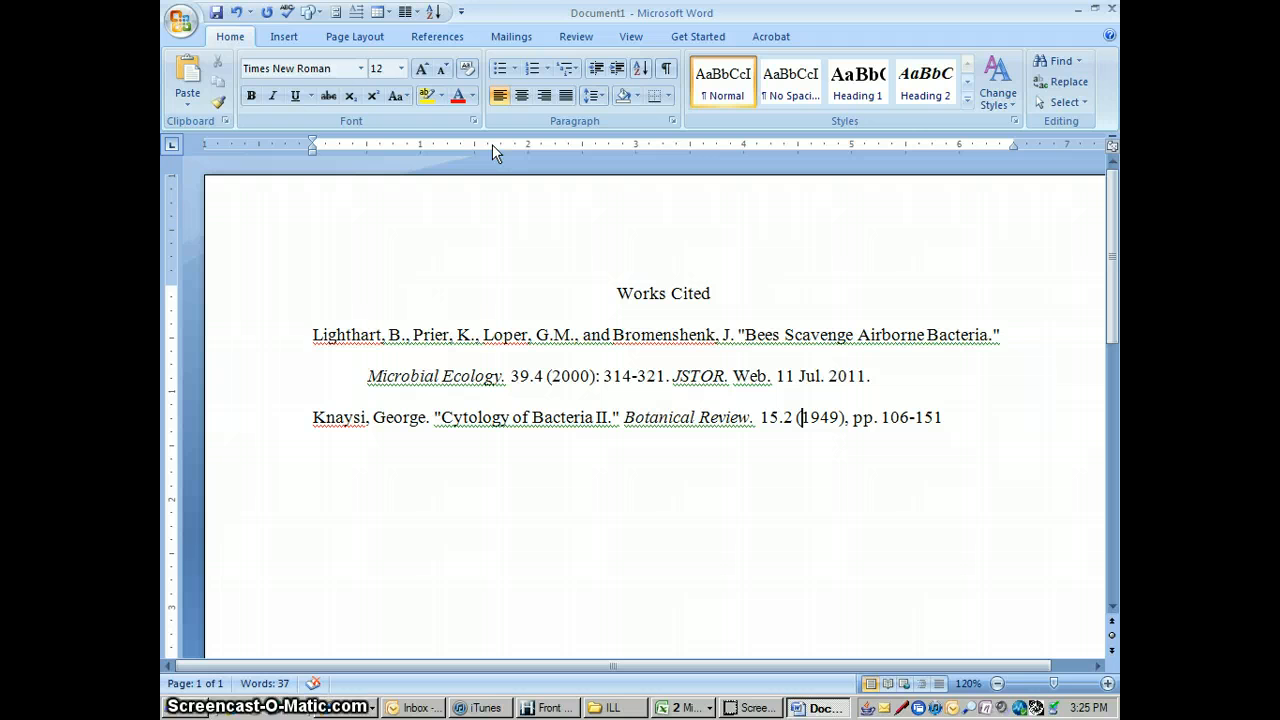
key(Right)
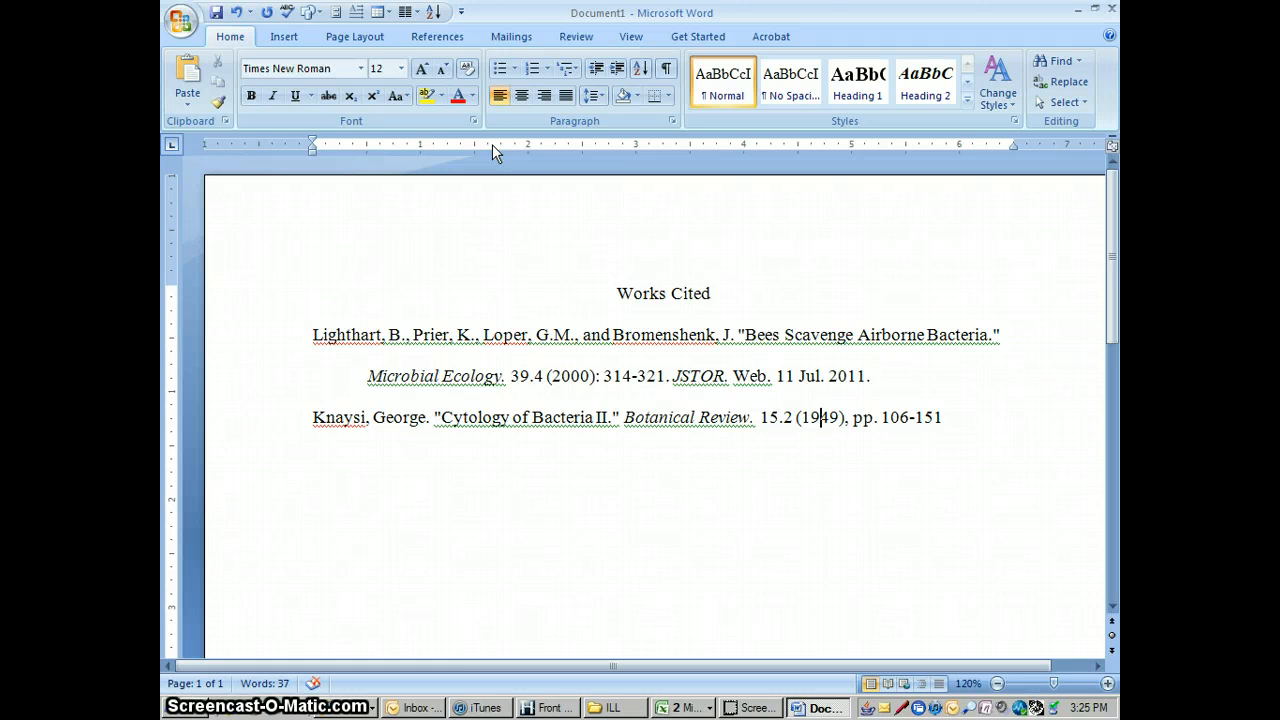
key(Right)
key(Right)
text(:)
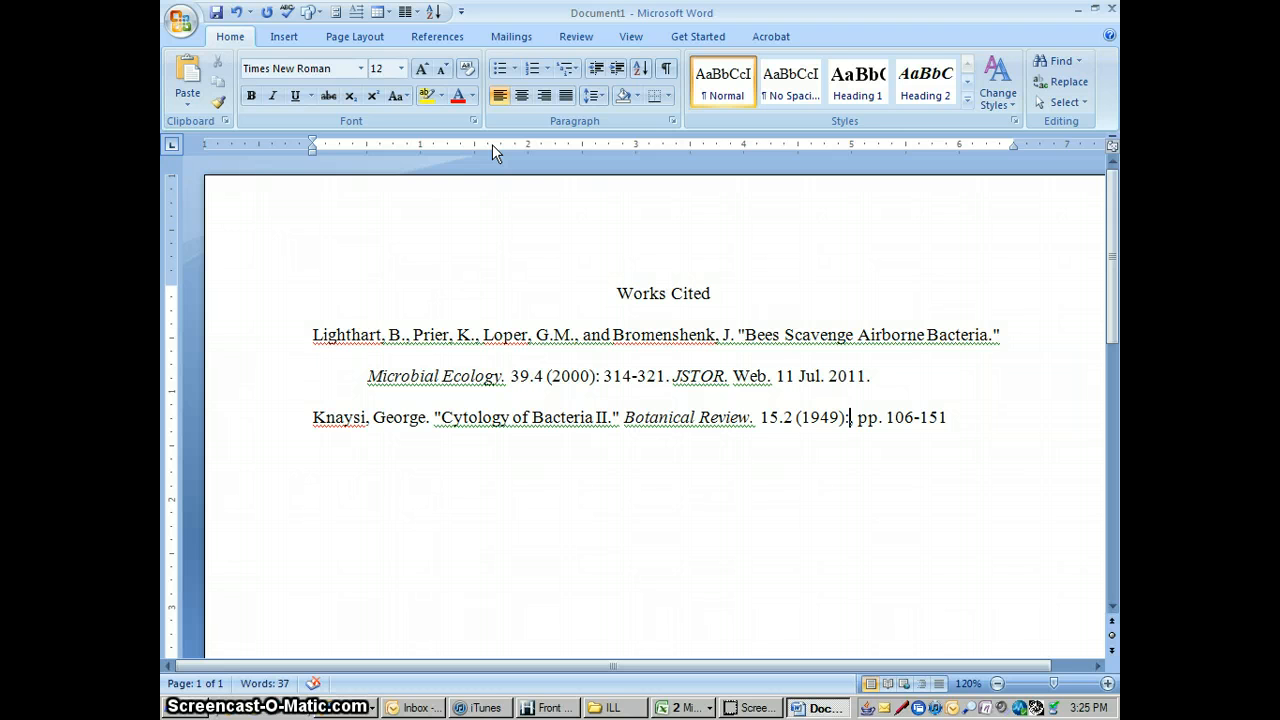
Step: Remove the "pp." label before 106-151 in the Botanical Review entry and end the page range with a period
key(Delete)
key(Delete)
key(Delete)
key(Delete)
key(Delete)
key(Delete)
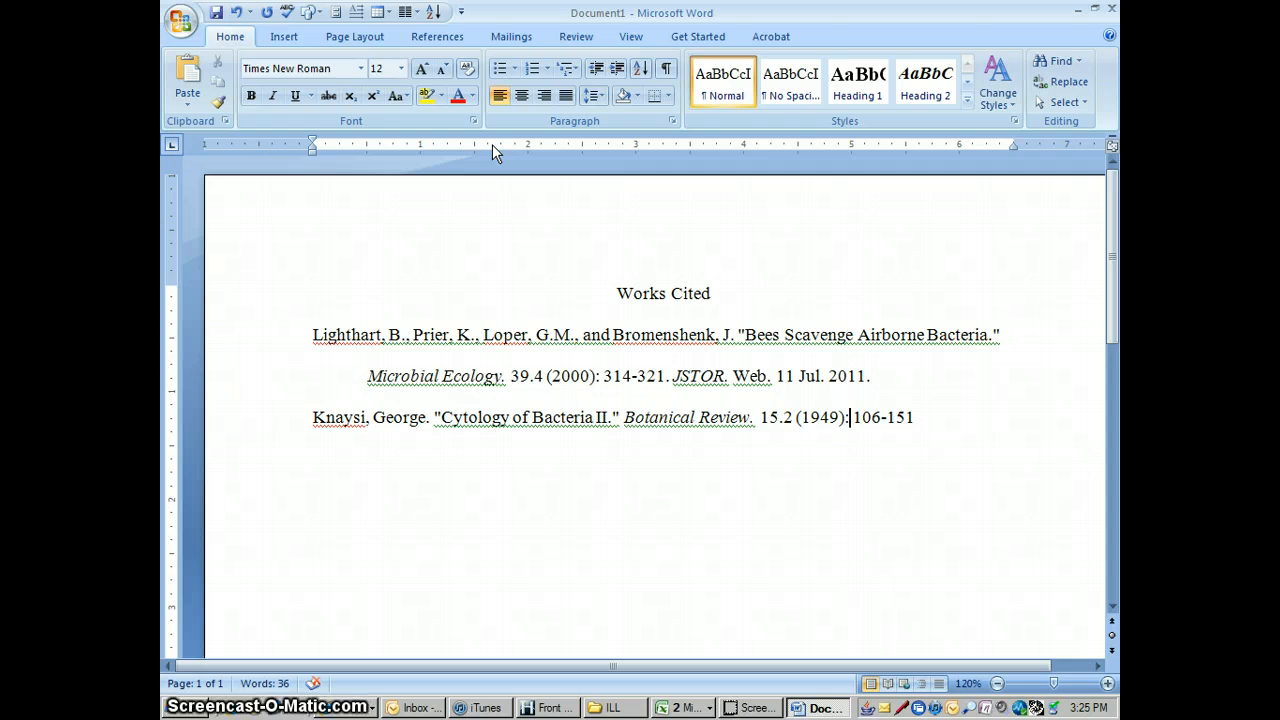
key(Right)
key(Right)
key(Right)
key(Right)
key(Right)
key(Right)
key(Right)
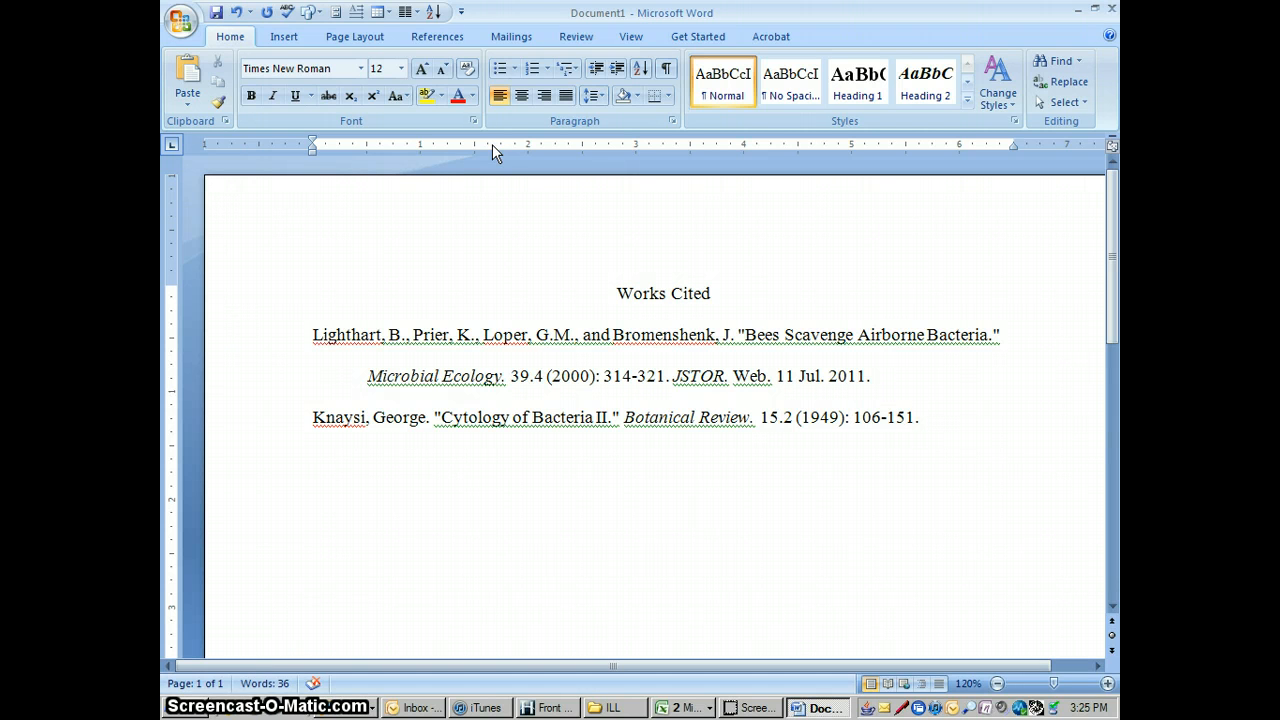
Step: Add an italic "JSTOR." after the page range 106-151, with italics off for the text that follows
key(ctrl+i)
text(JSTOR.)
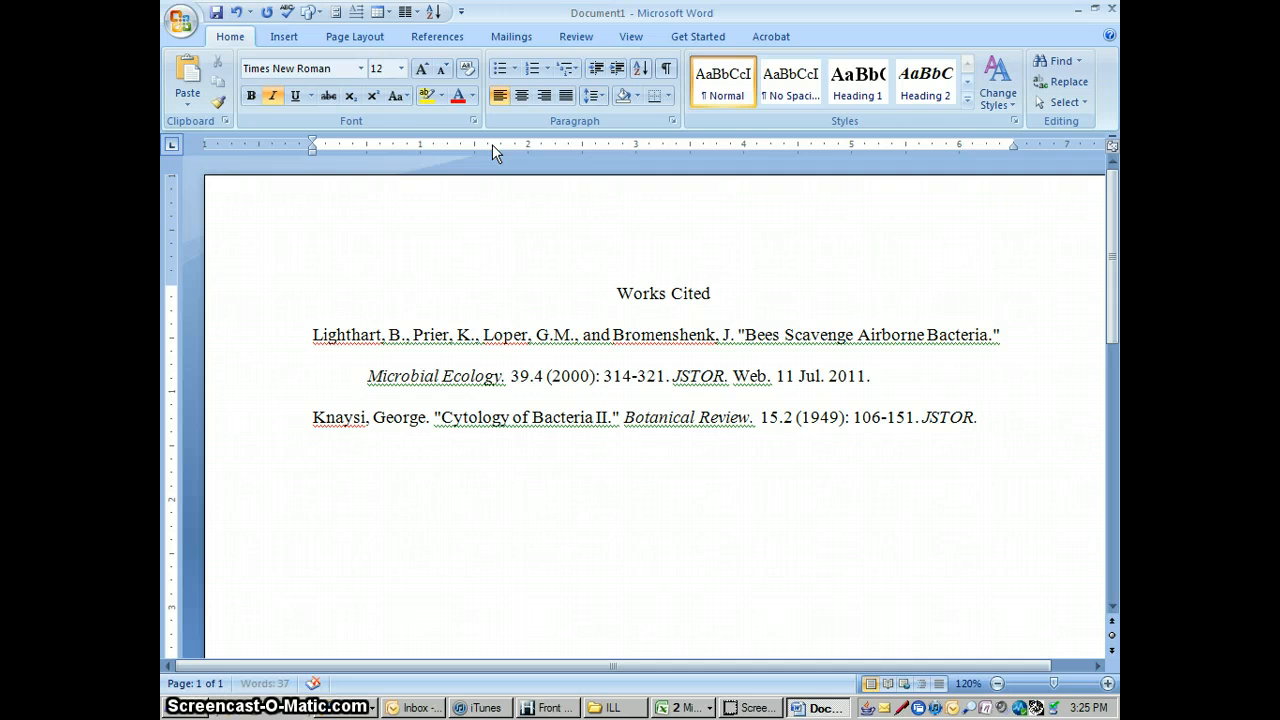
key(ctrl+i)
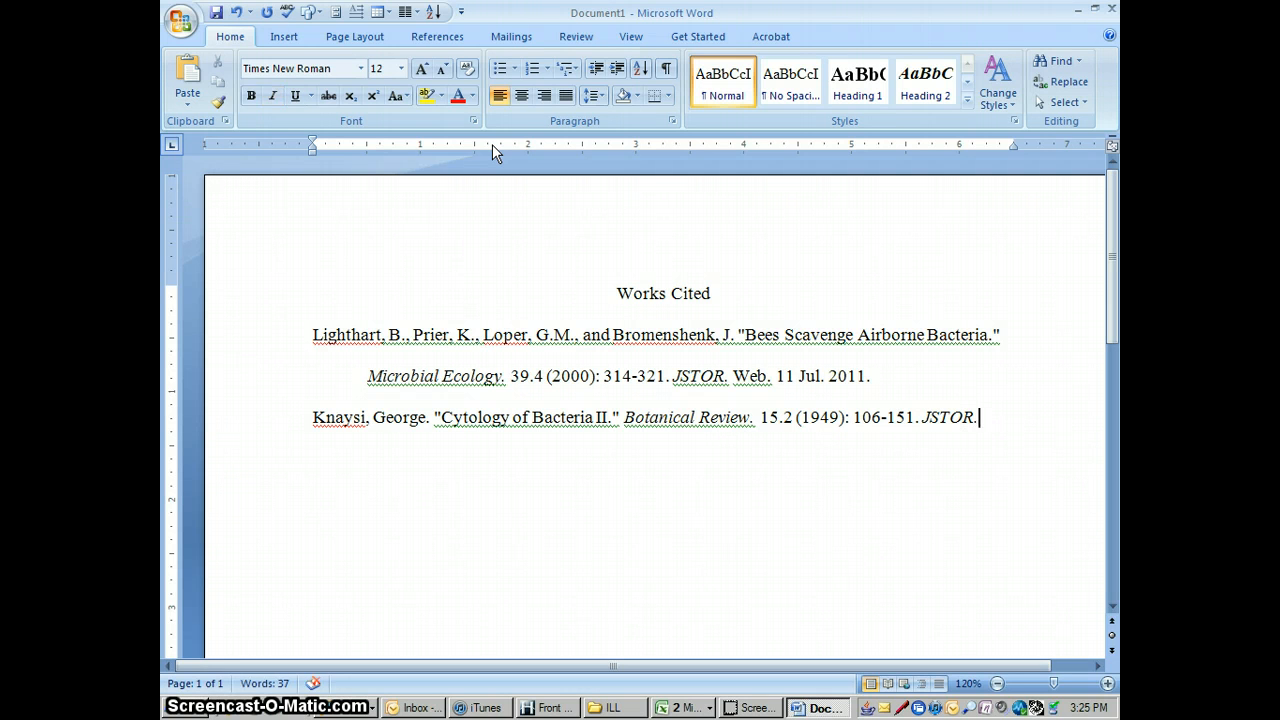
Step: Complete the Botanical Review entry with the medium and access date "Web. 11 Jul. 2011."
text(W)
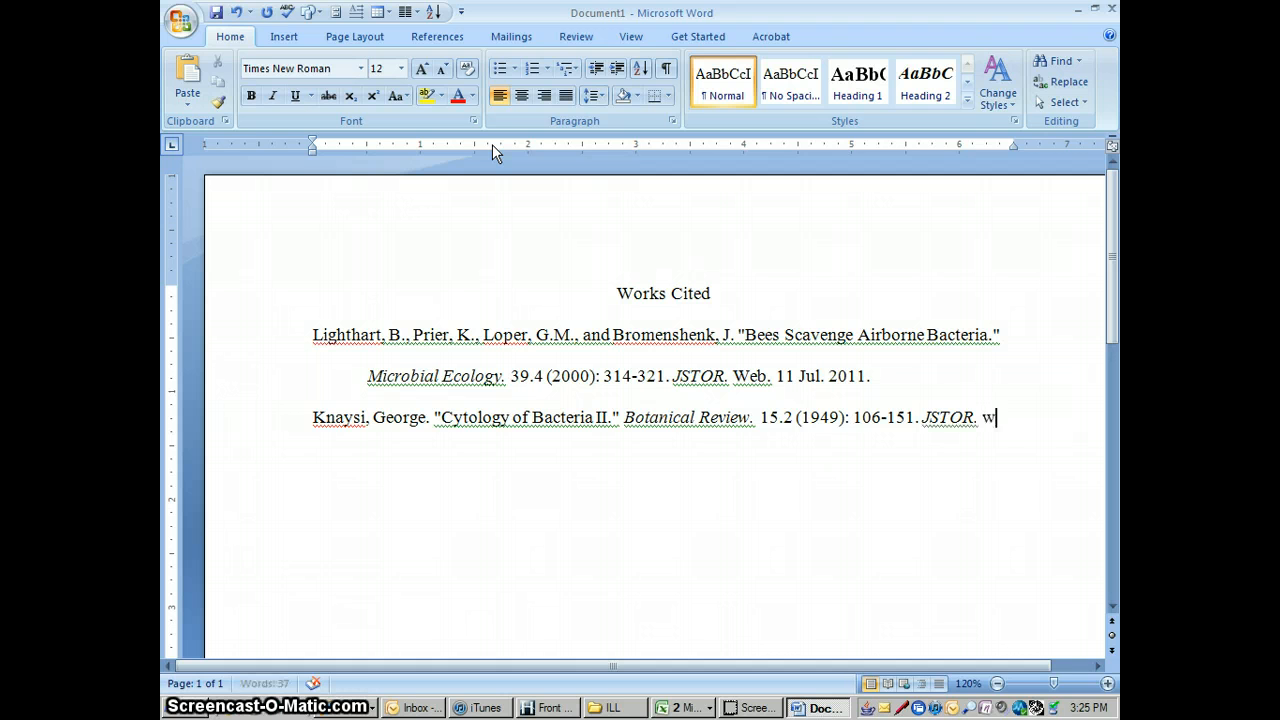
text(e)
key(BackSpace)
key(BackSpace)
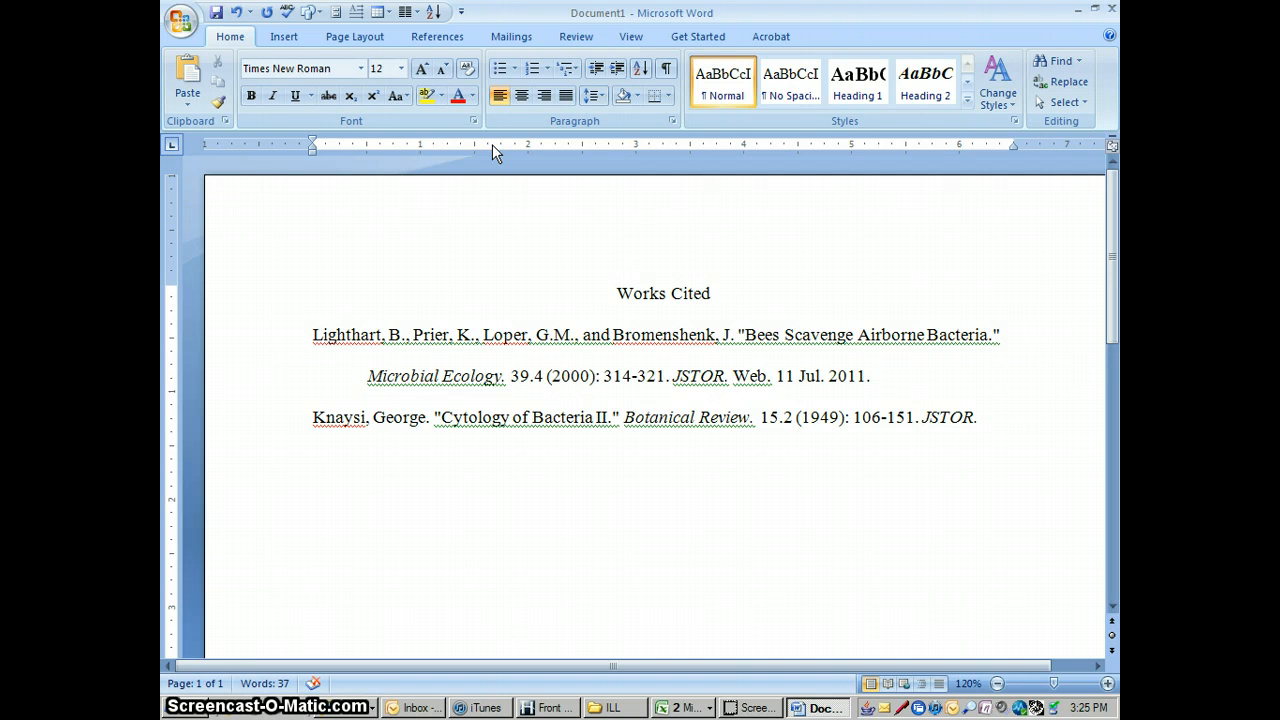
text(Web. 11)
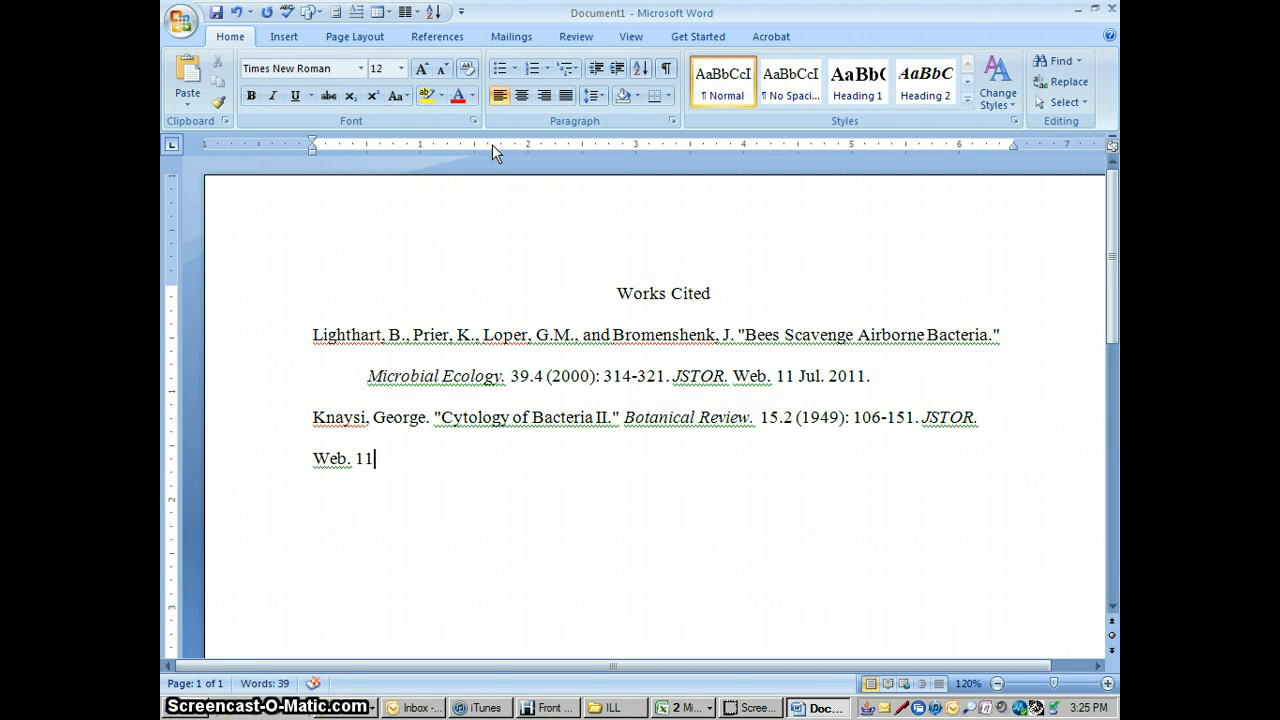
text( Jul. 2011.)
Step: Apply a hanging indent to the "Cytology of Bacteria II" entry
drag(315, 414, 458, 460)
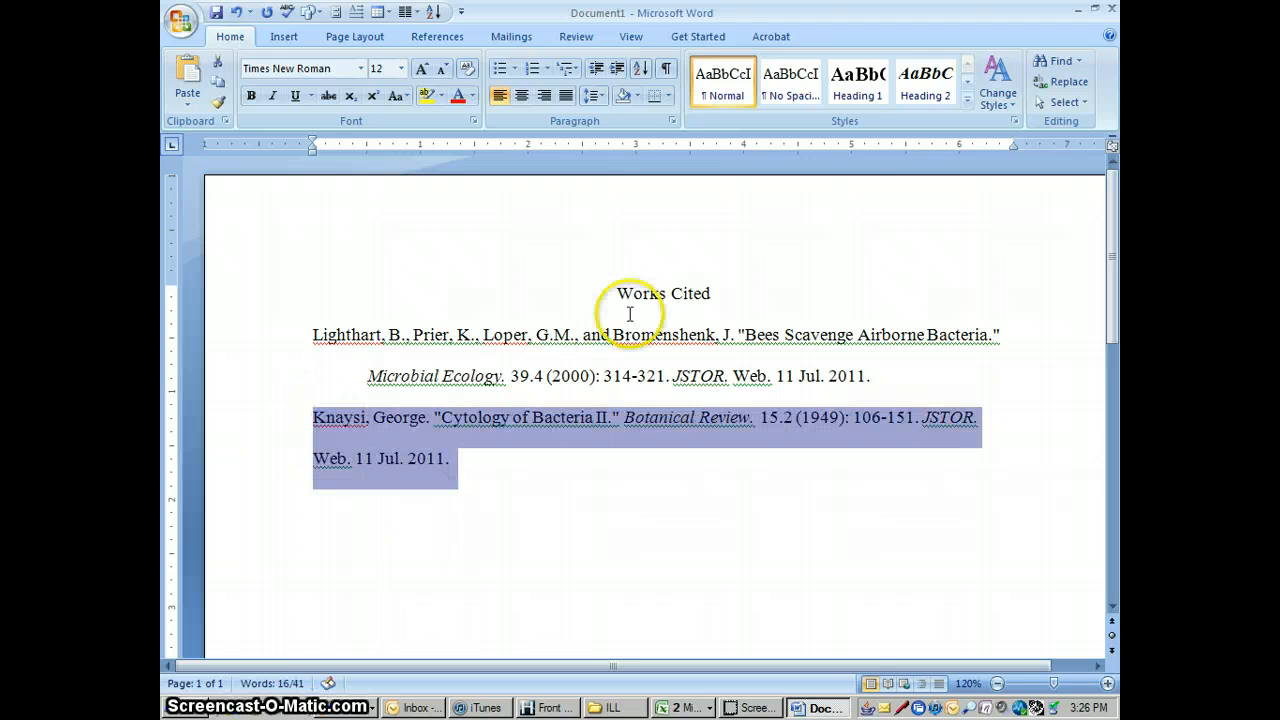
click(673, 120)
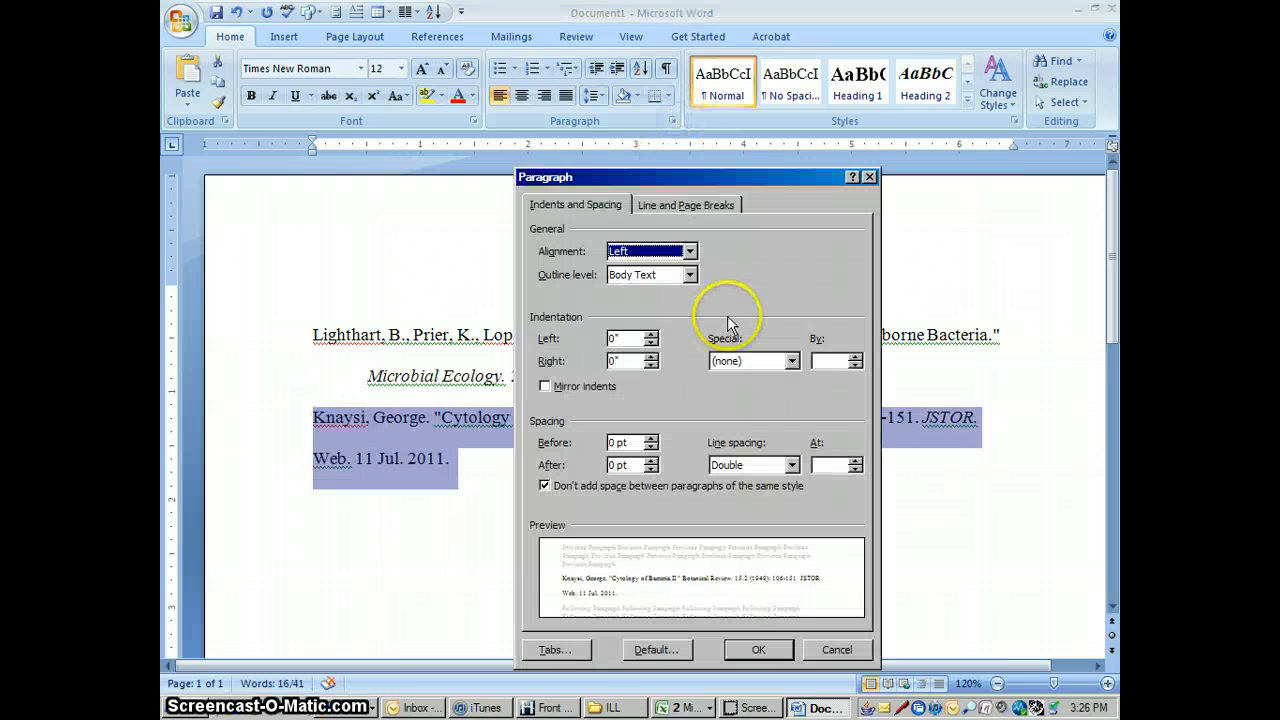
click(790, 360)
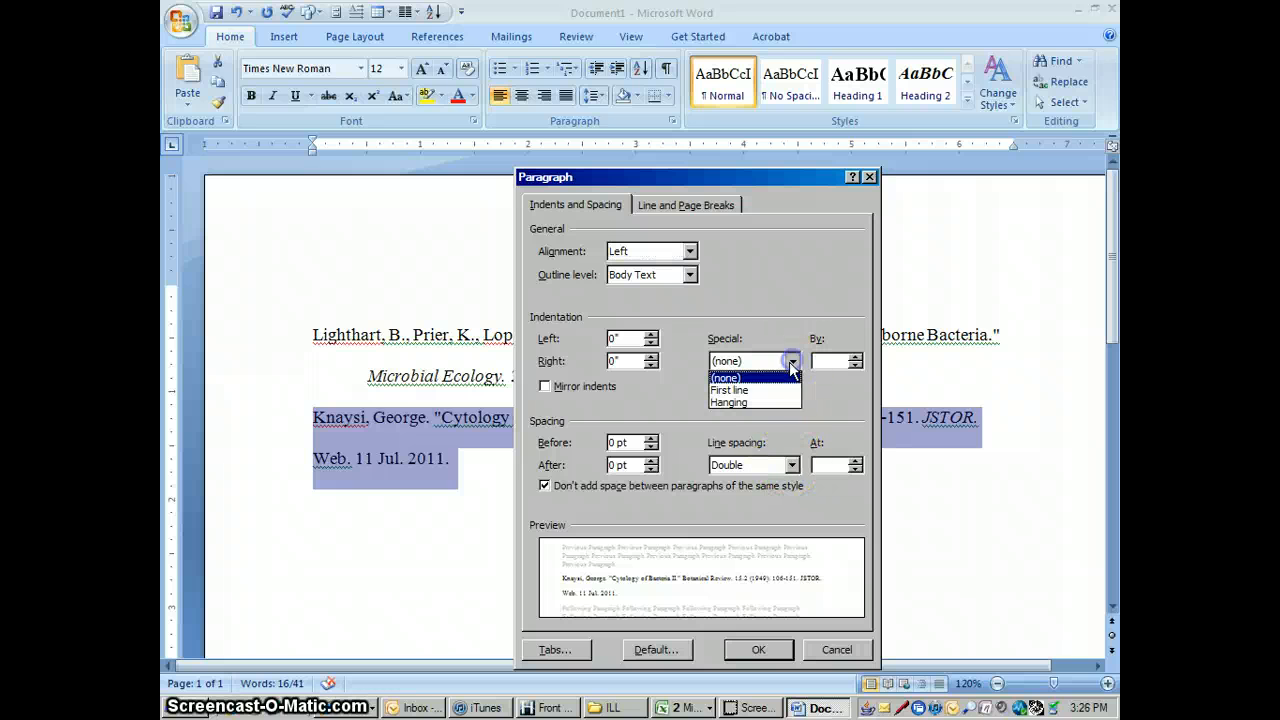
click(770, 401)
click(759, 651)
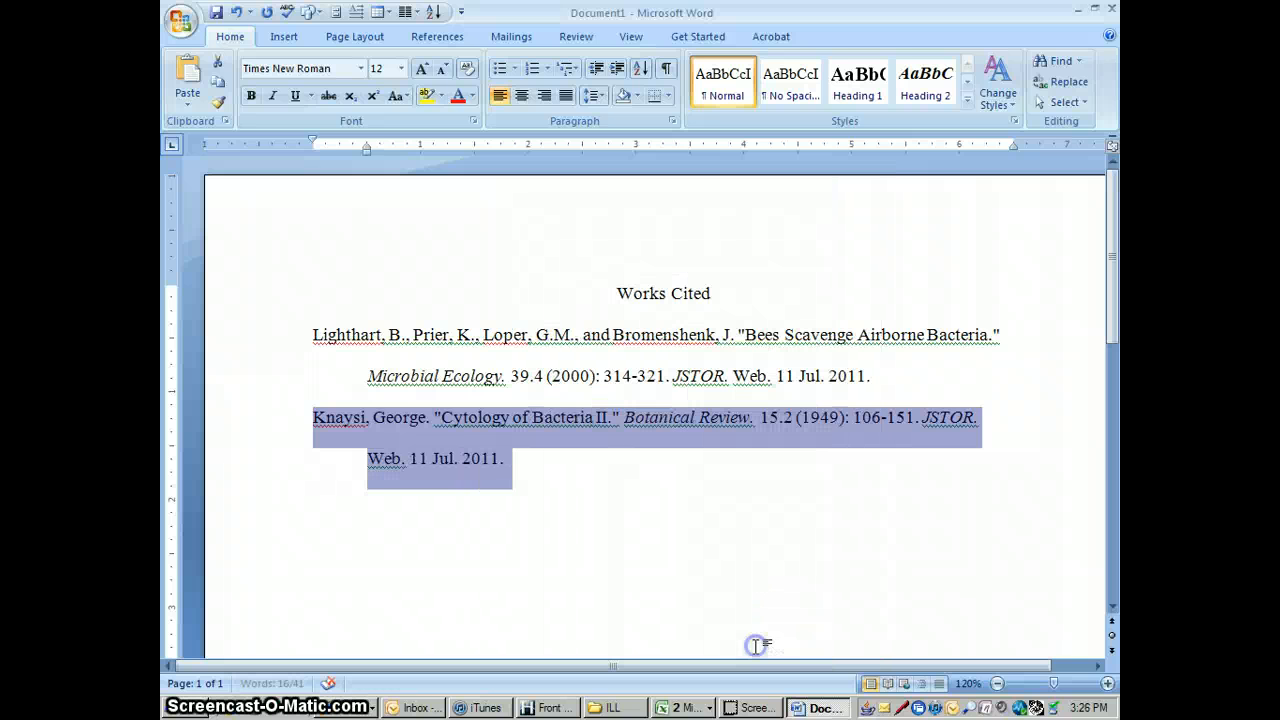
click(689, 514)
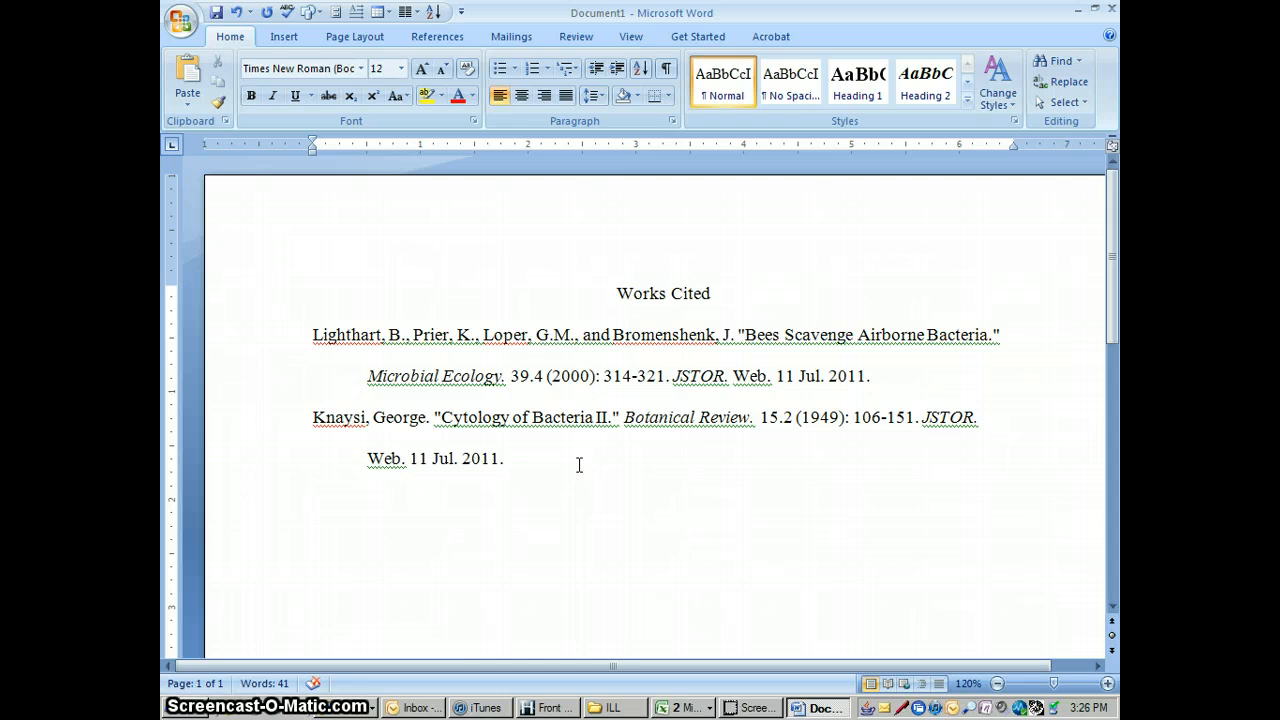
Step: Try to sort the two citation entries by paragraph in ascending order with the sort type Date
click(633, 314)
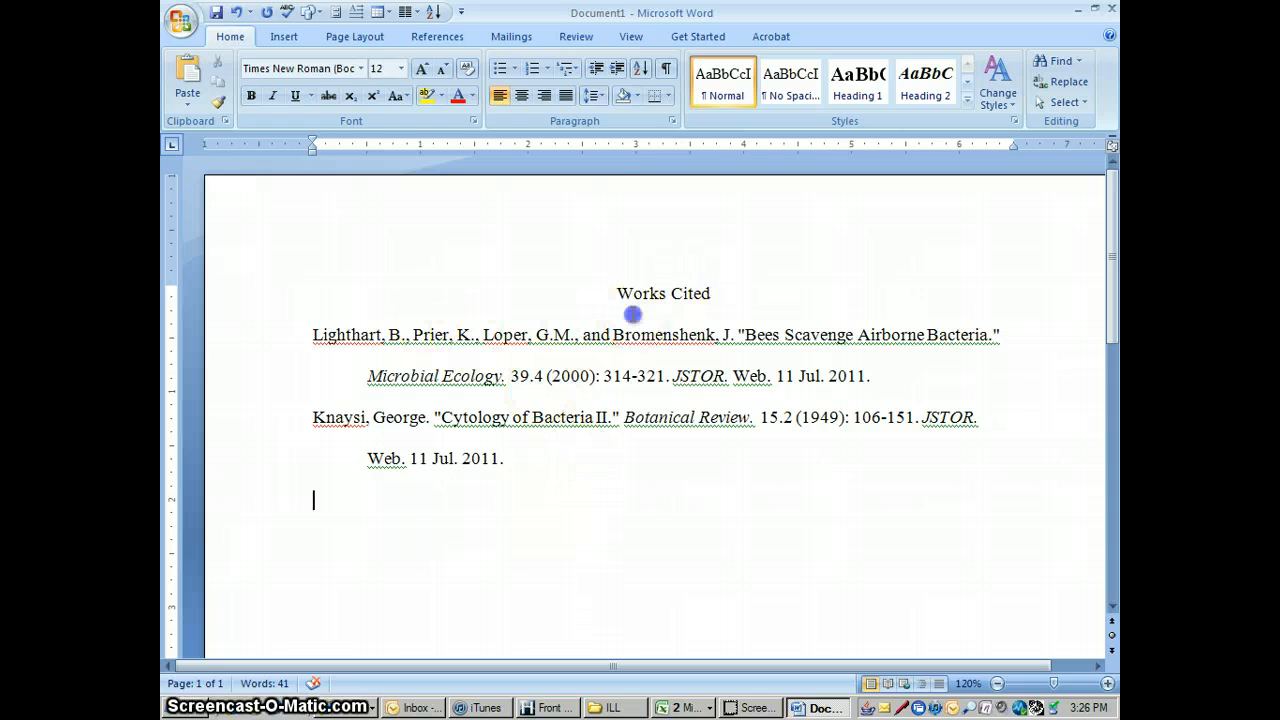
drag(312, 334, 554, 449)
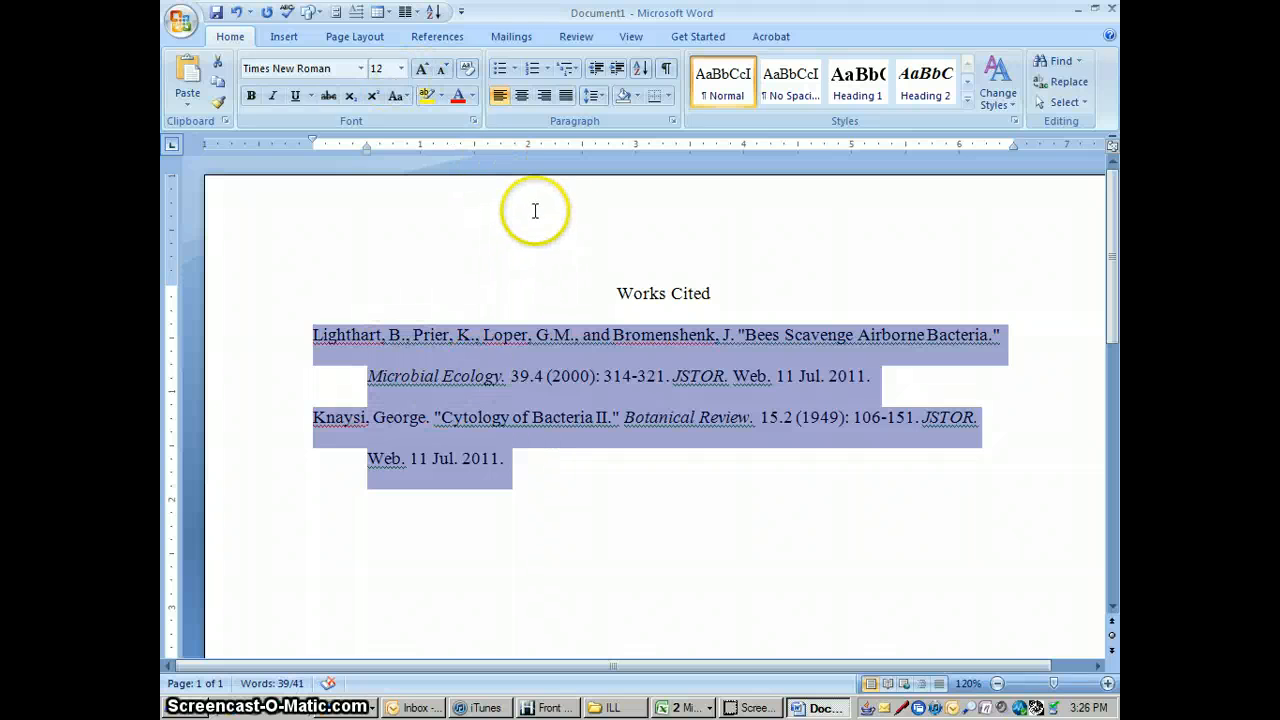
click(639, 70)
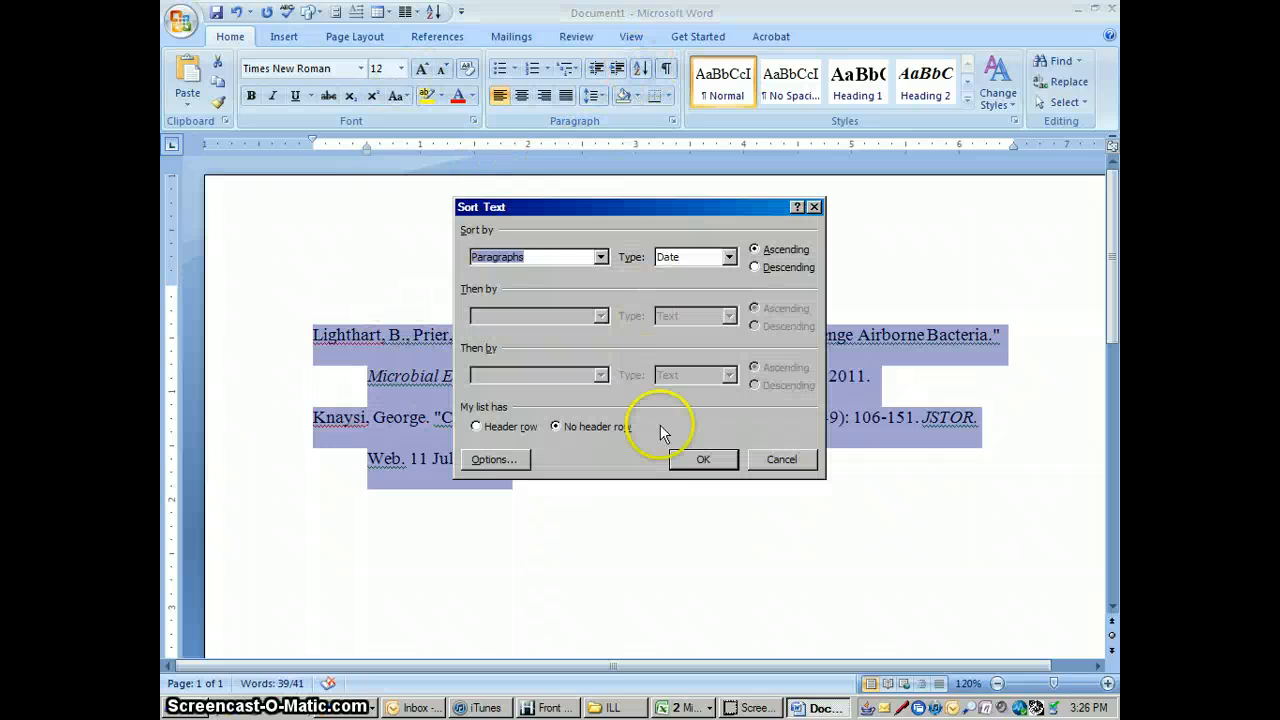
click(704, 459)
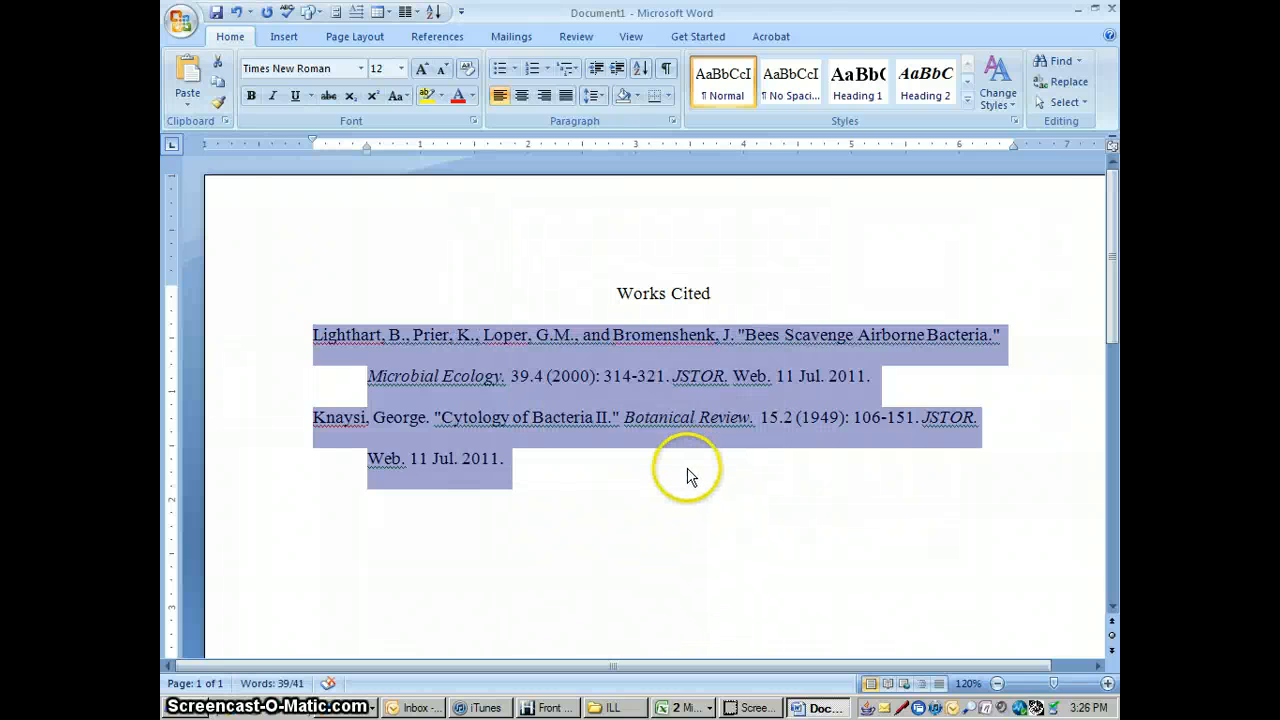
click(679, 481)
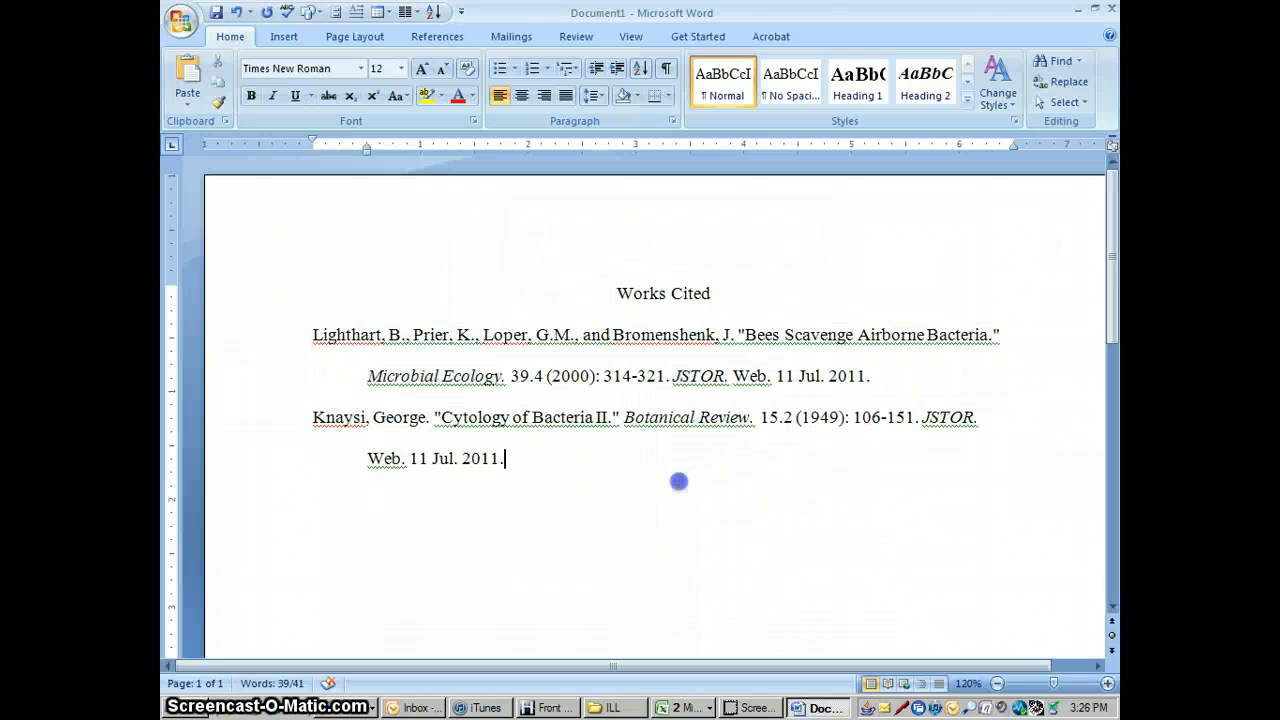
Step: Sort both citation entries below the Works Cited heading by paragraph as Text in ascending order
click(312, 332)
drag(312, 332, 548, 460)
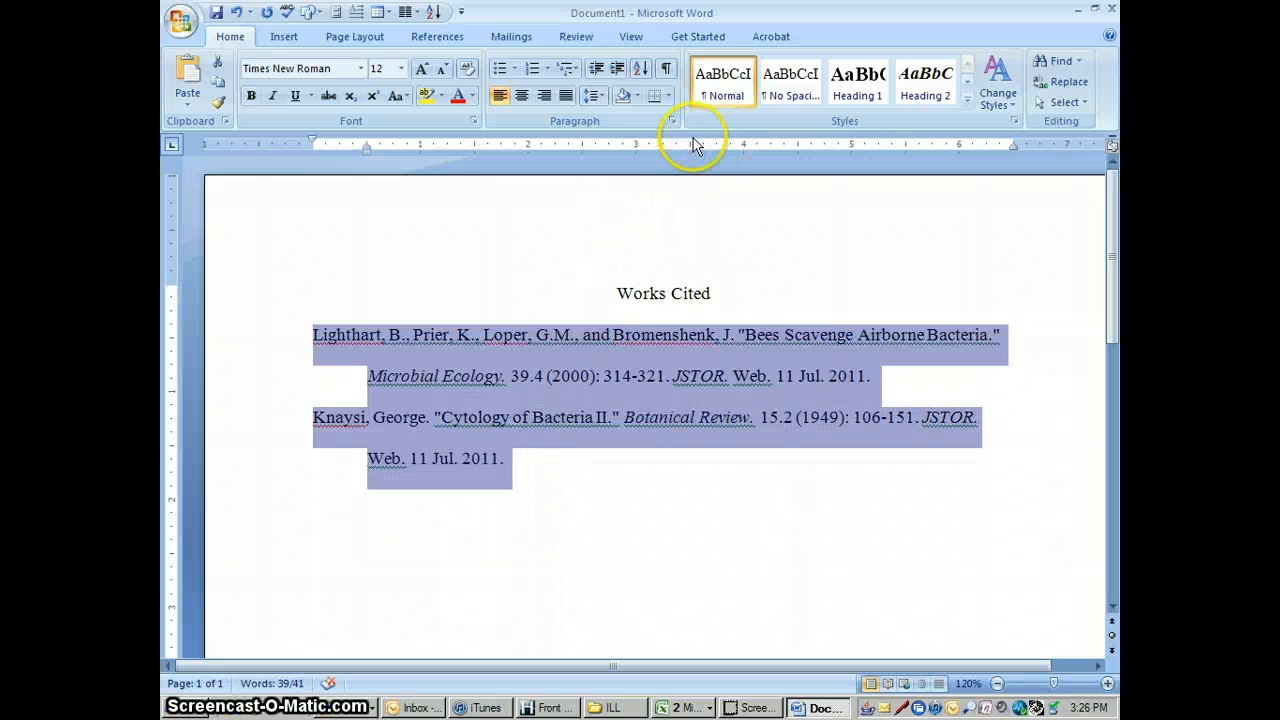
click(640, 68)
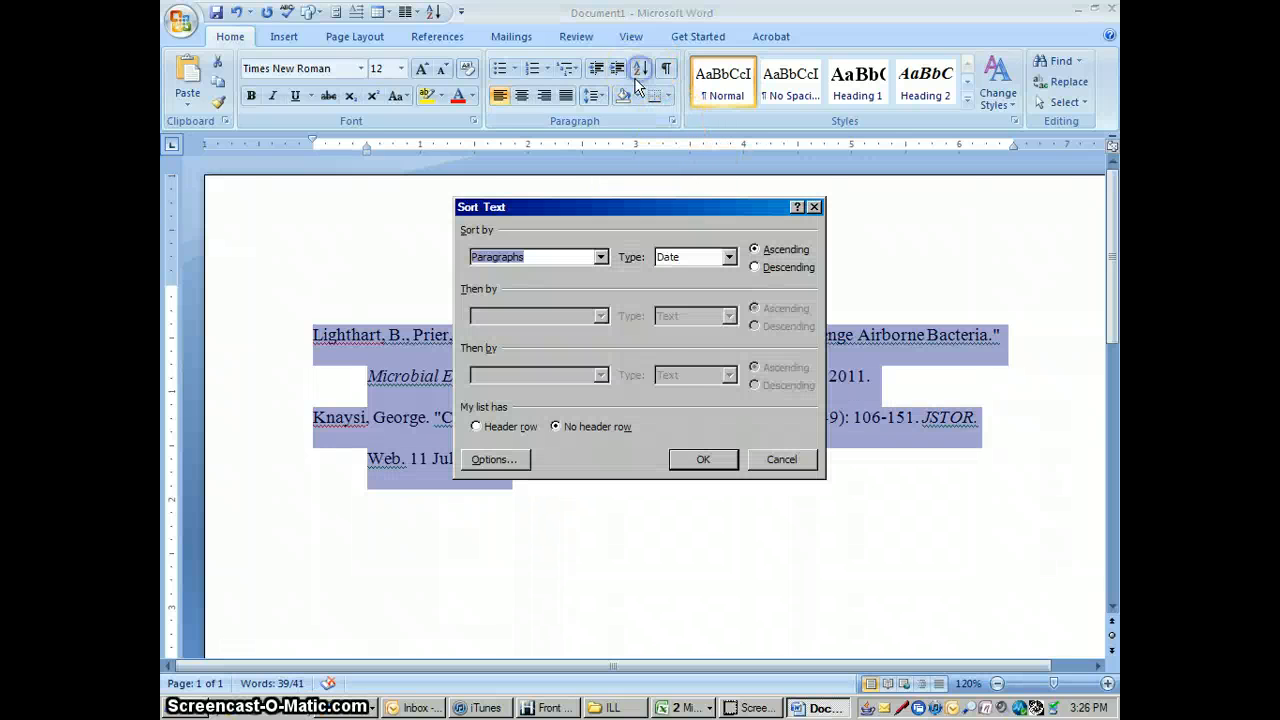
click(712, 260)
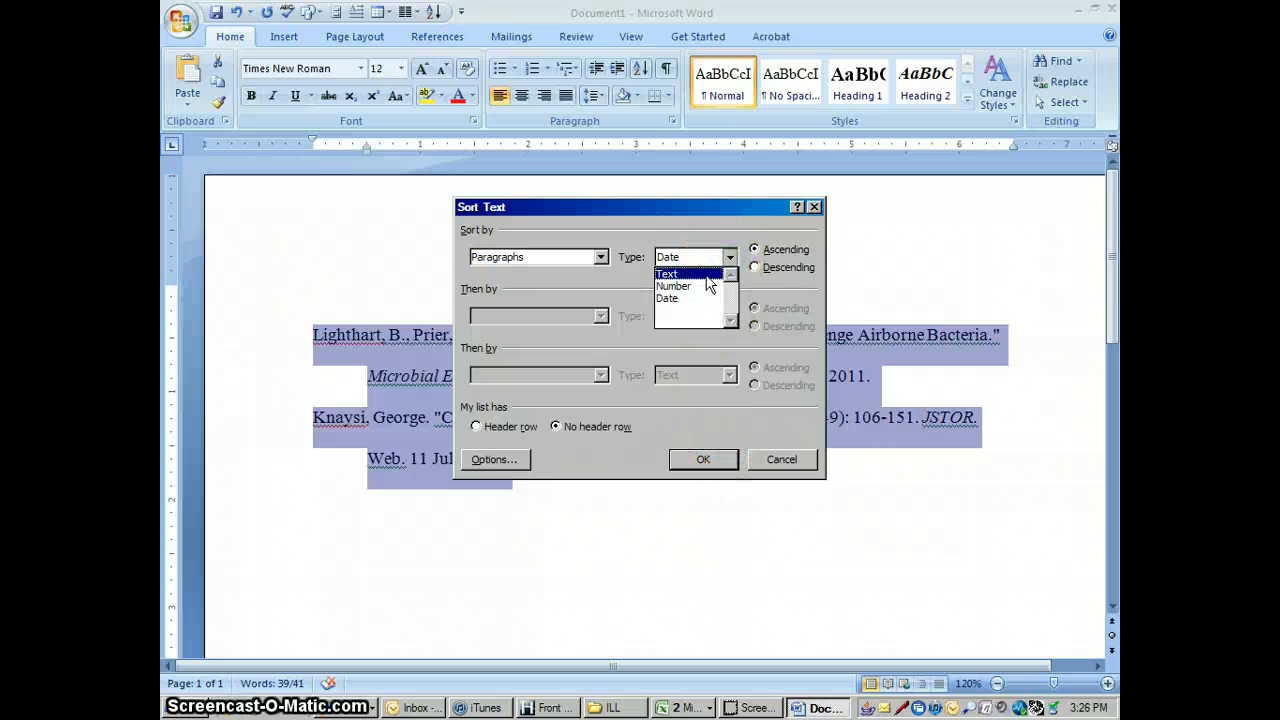
click(700, 274)
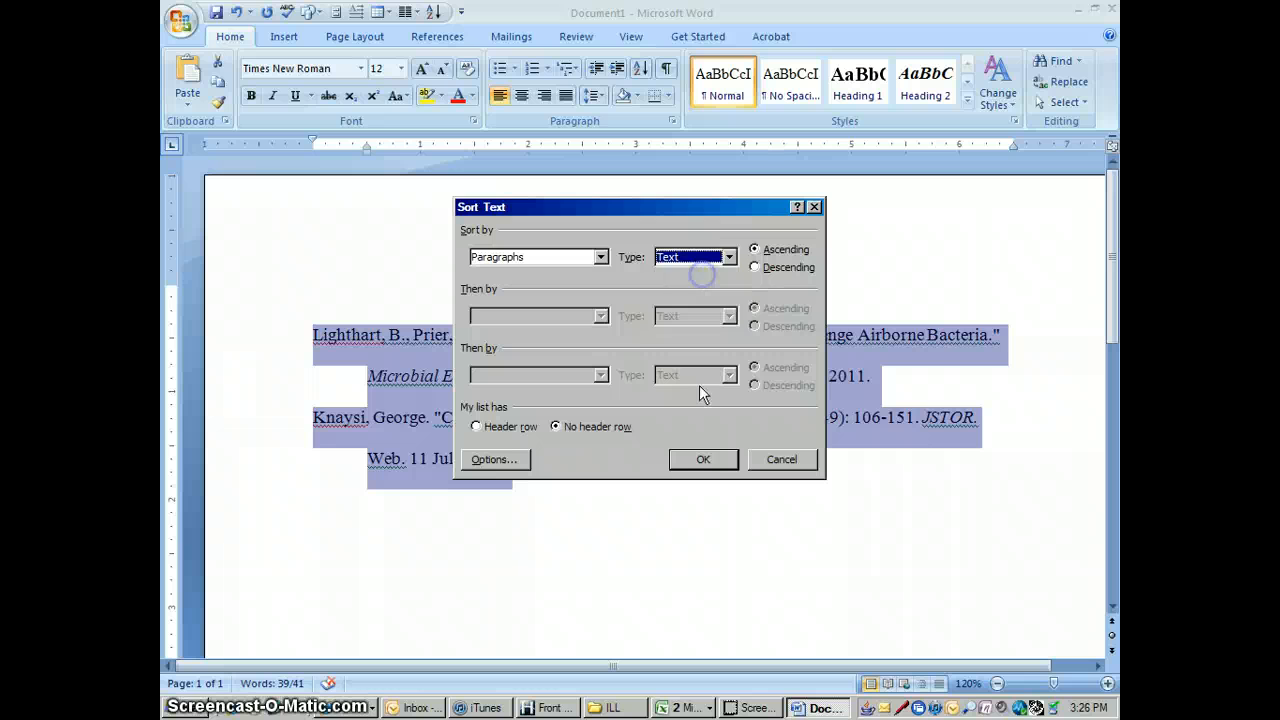
click(706, 459)
click(762, 538)
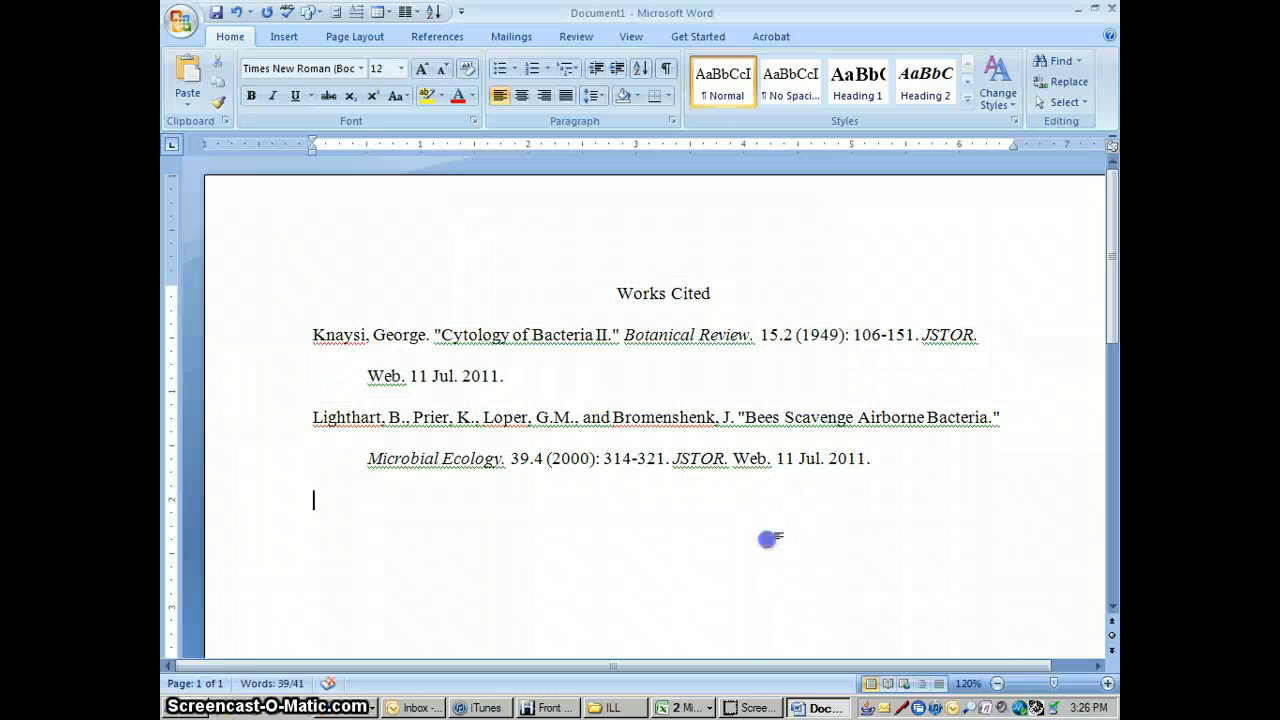
click(951, 466)
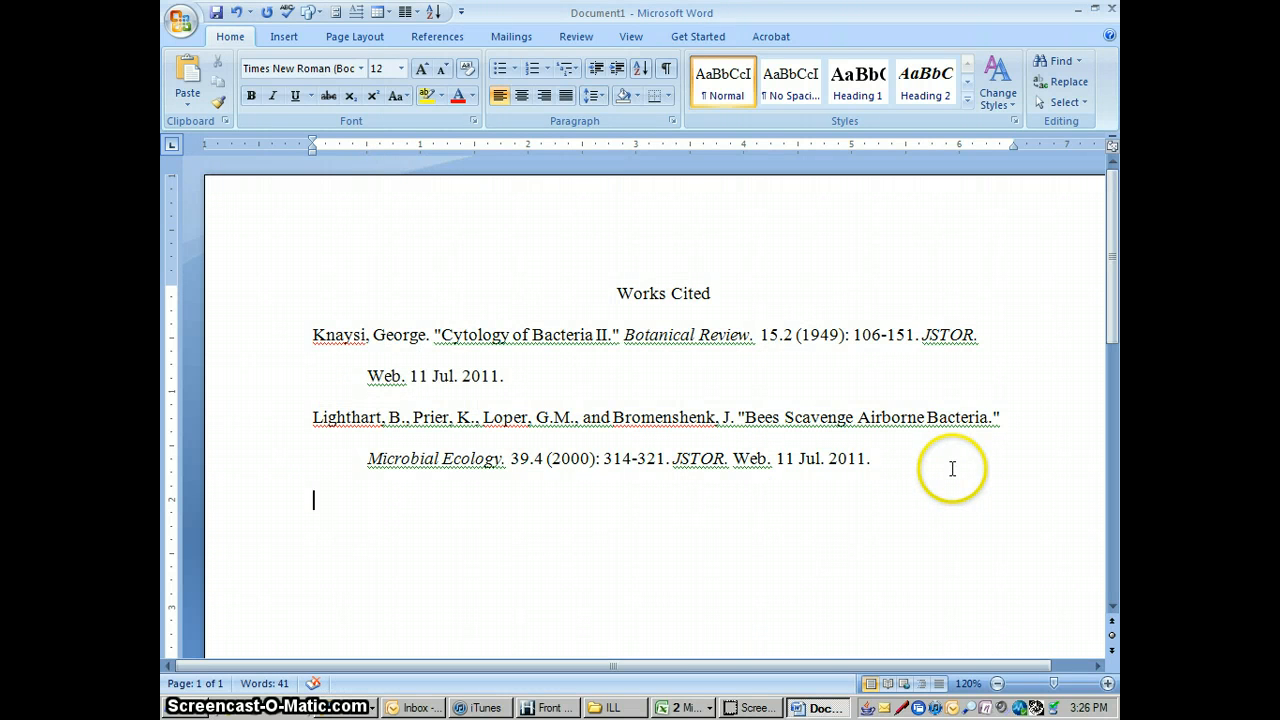